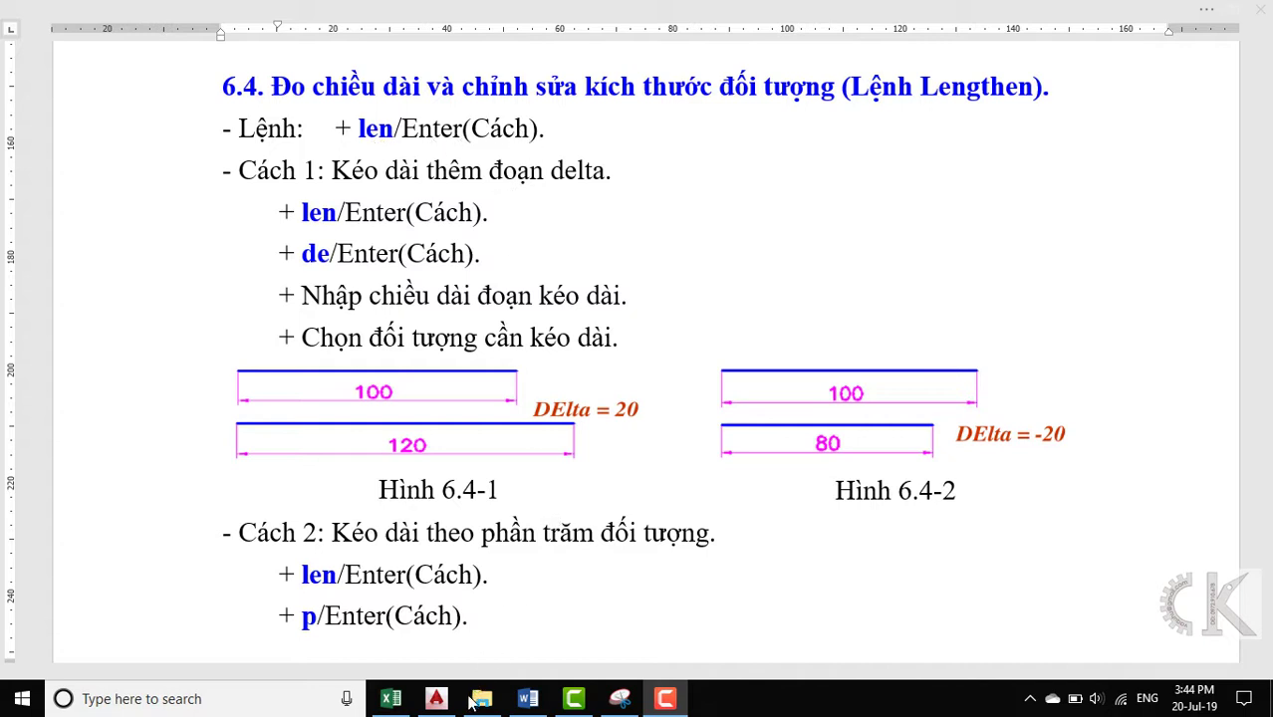
# Switch from the Word Lengthen notes to the empty AutoCAD Drawing1.
pyautogui.click(435, 698)
# Draw a 100-unit horizontal line with the L command and pan it higher in the view.
pyautogui.write('l')
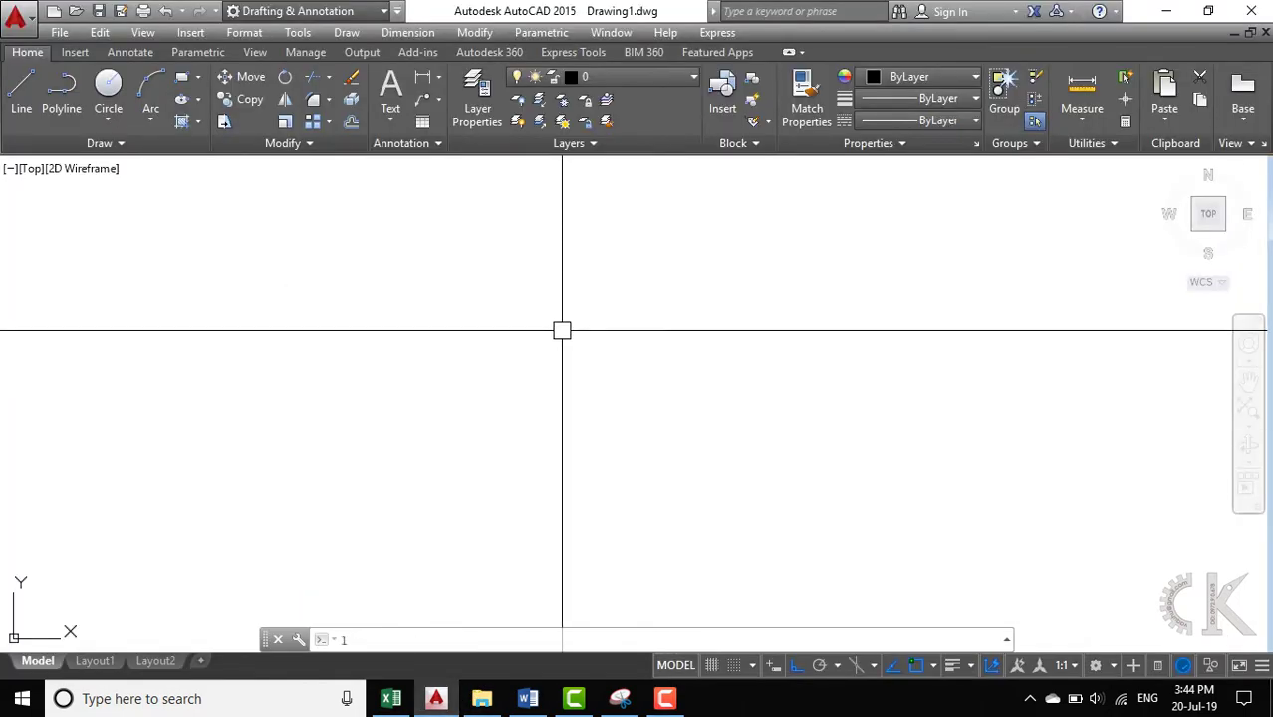
pyautogui.press('Return')
pyautogui.click(428, 438)
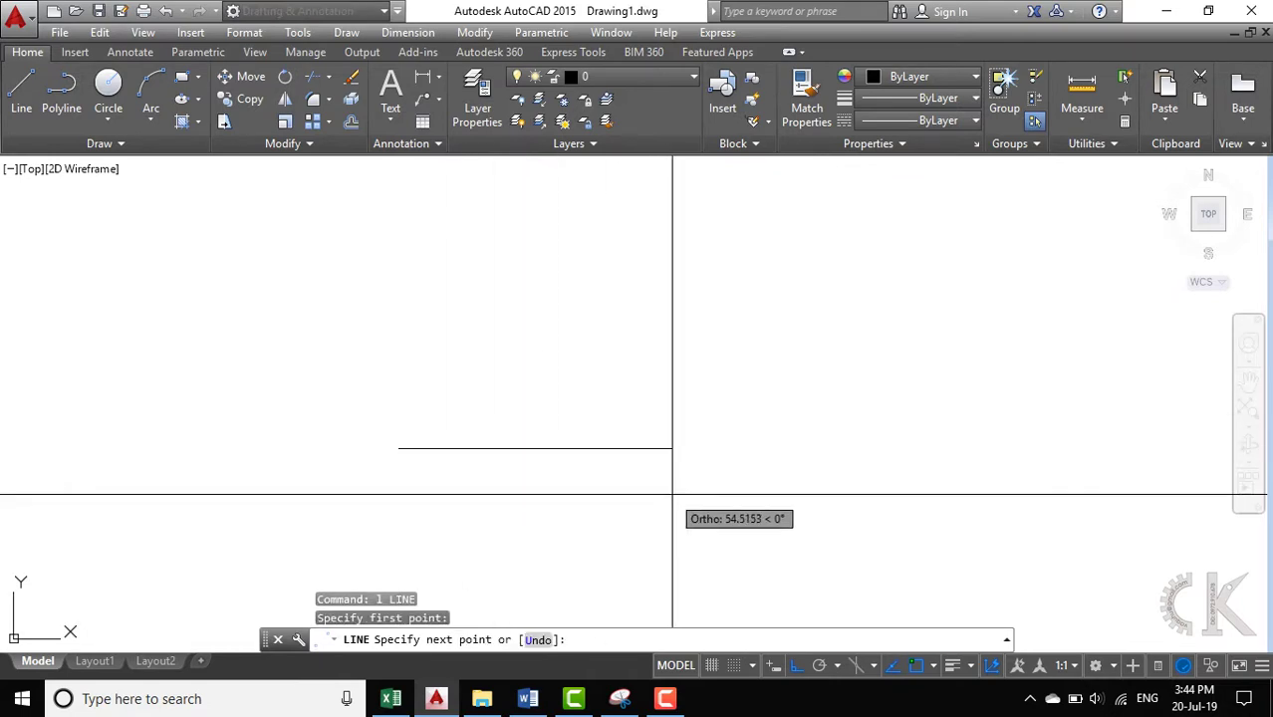
pyautogui.write('100')
pyautogui.press('Return')
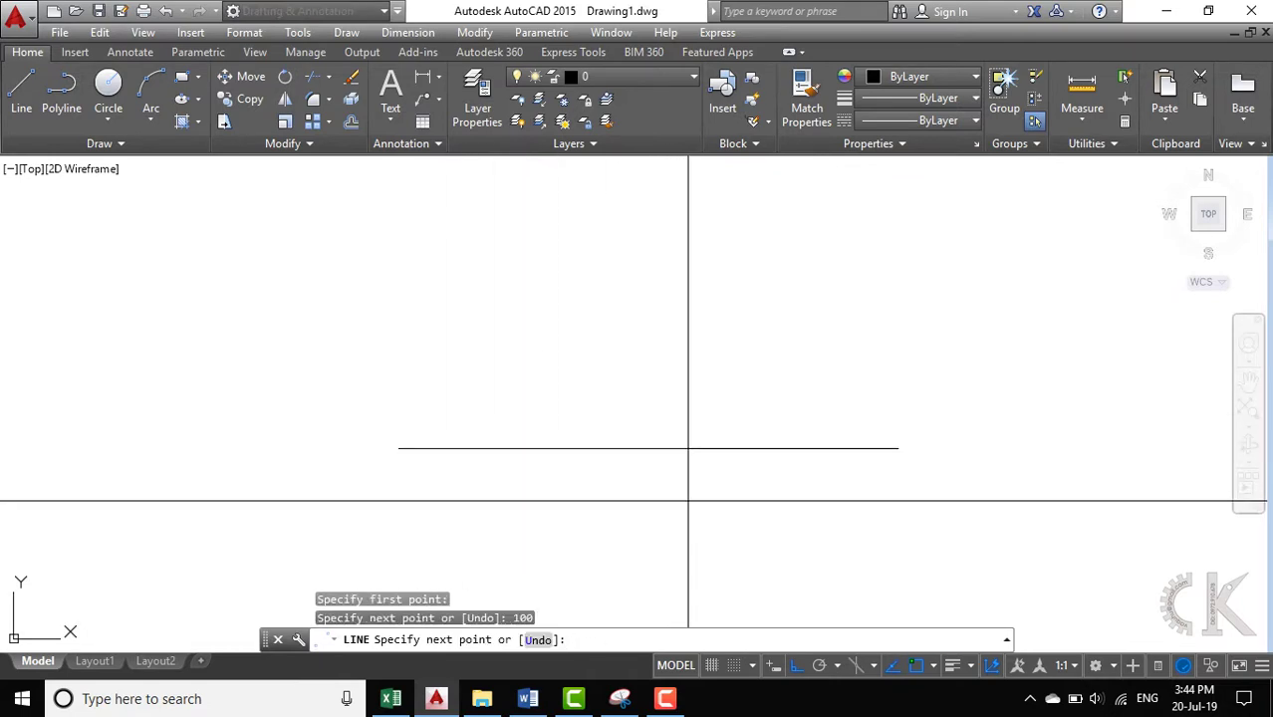
pyautogui.moveTo(646, 474); pyautogui.dragTo(627, 444, button='middle')
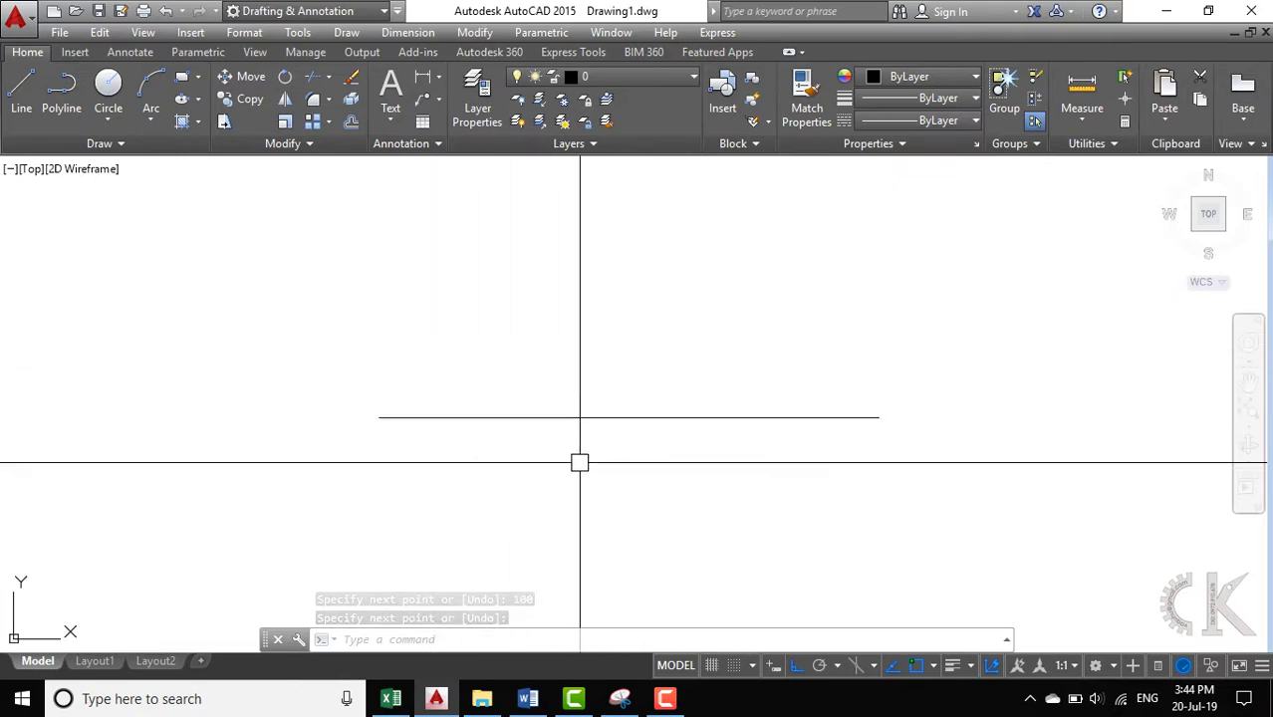
# Use LENGTHEN to read the line's length of 100.0000, then cancel.
pyautogui.write('L')
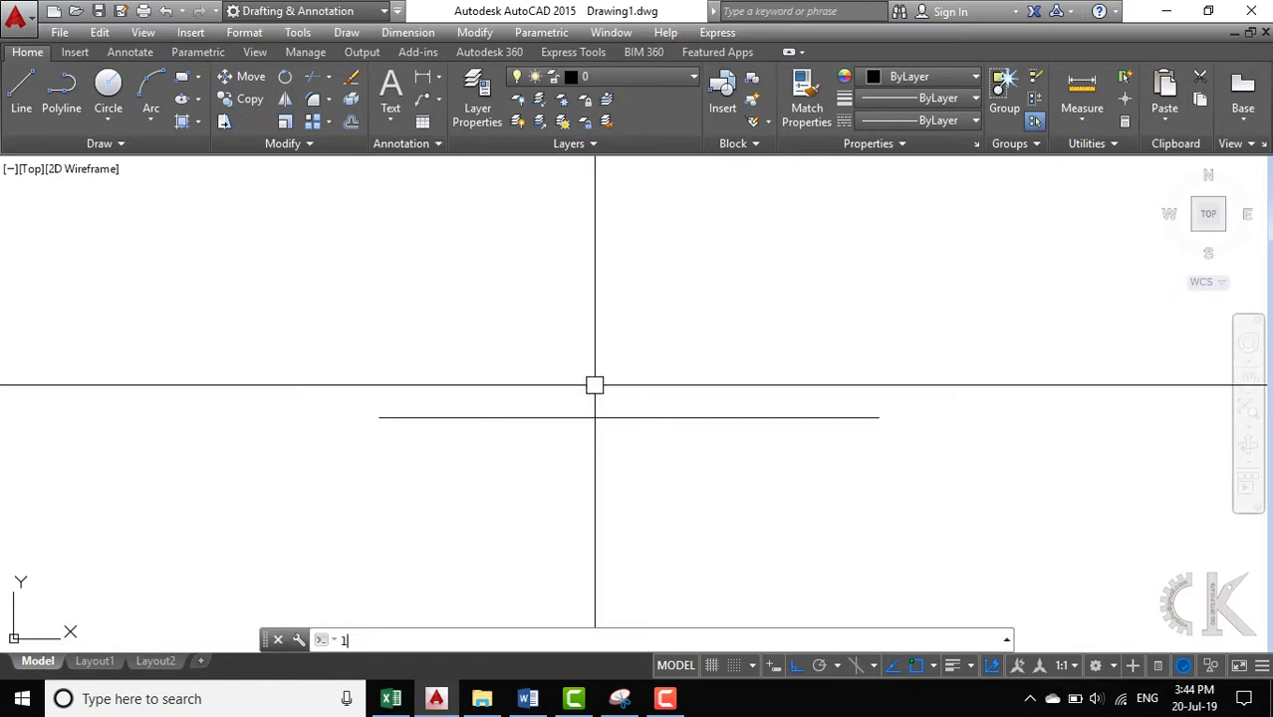
pyautogui.write('EN')
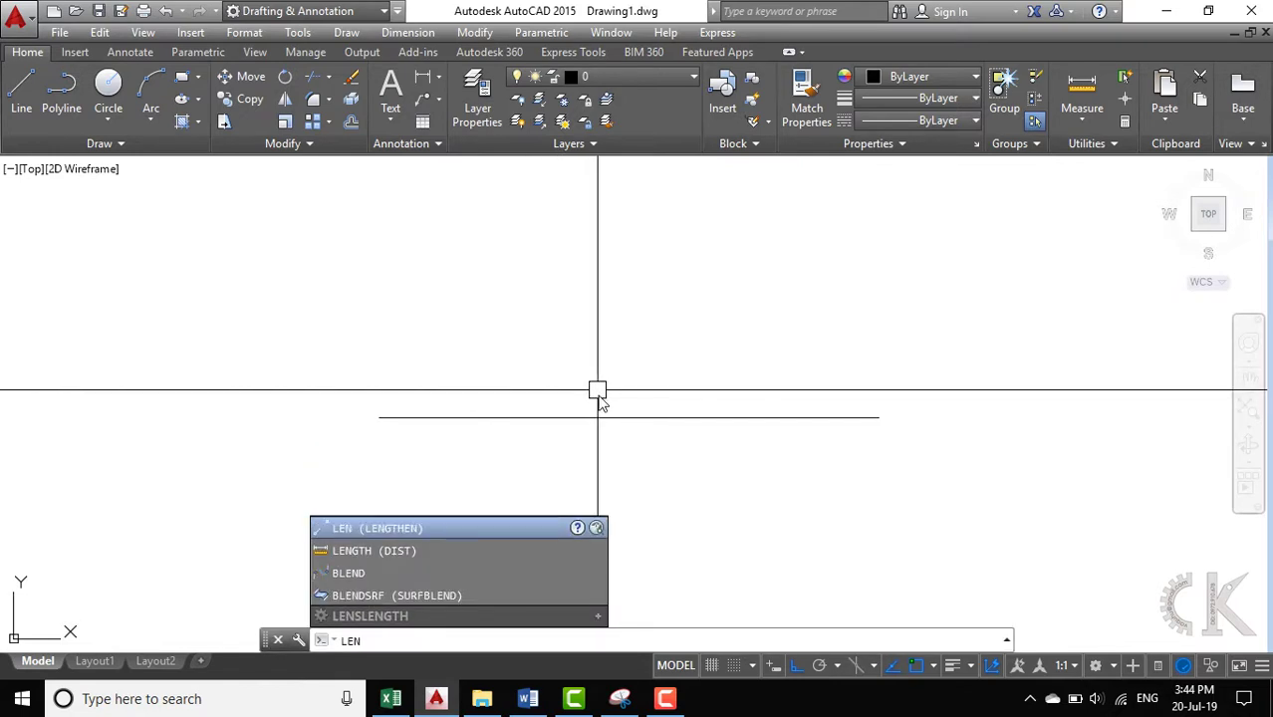
pyautogui.press('Return')
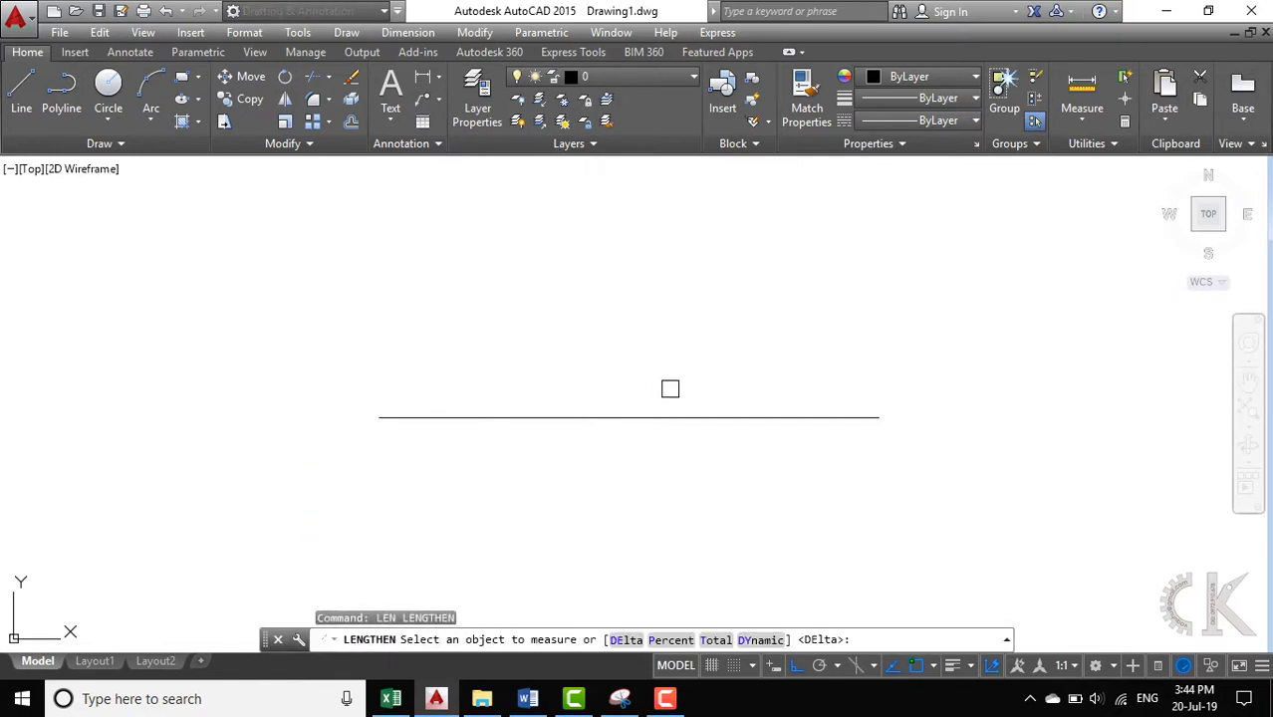
pyautogui.click(640, 419)
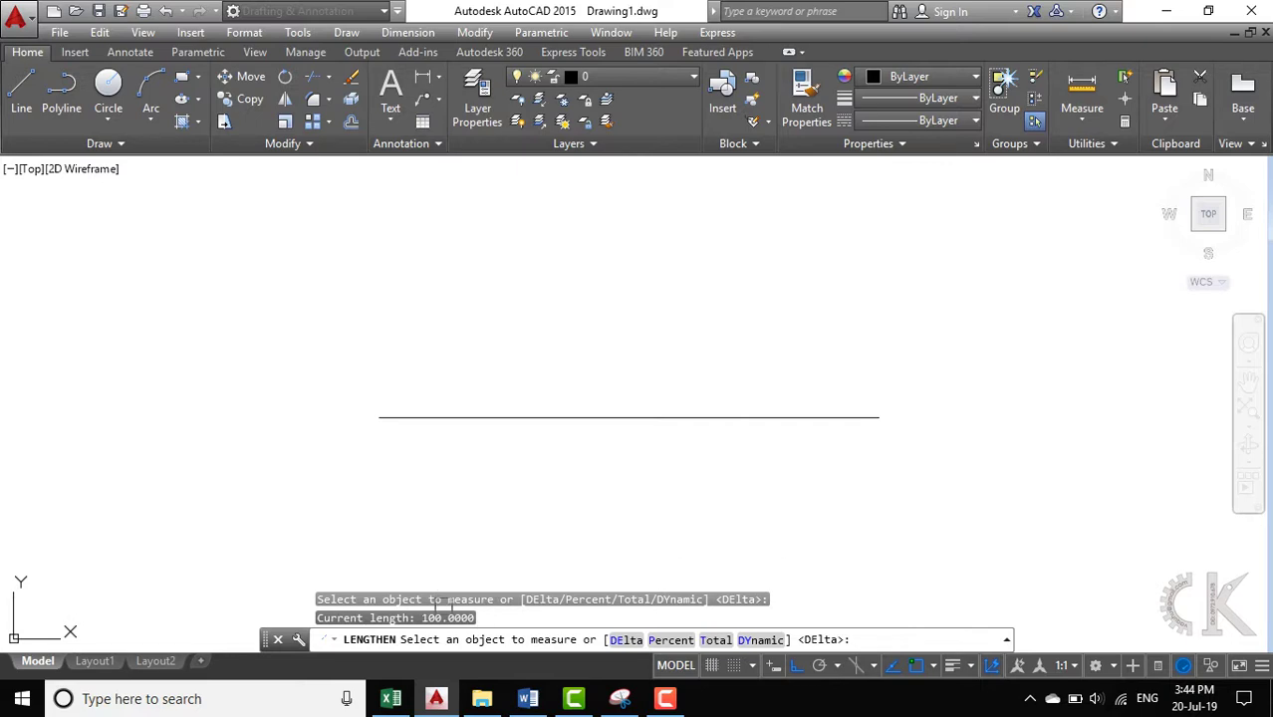
pyautogui.press('Escape')
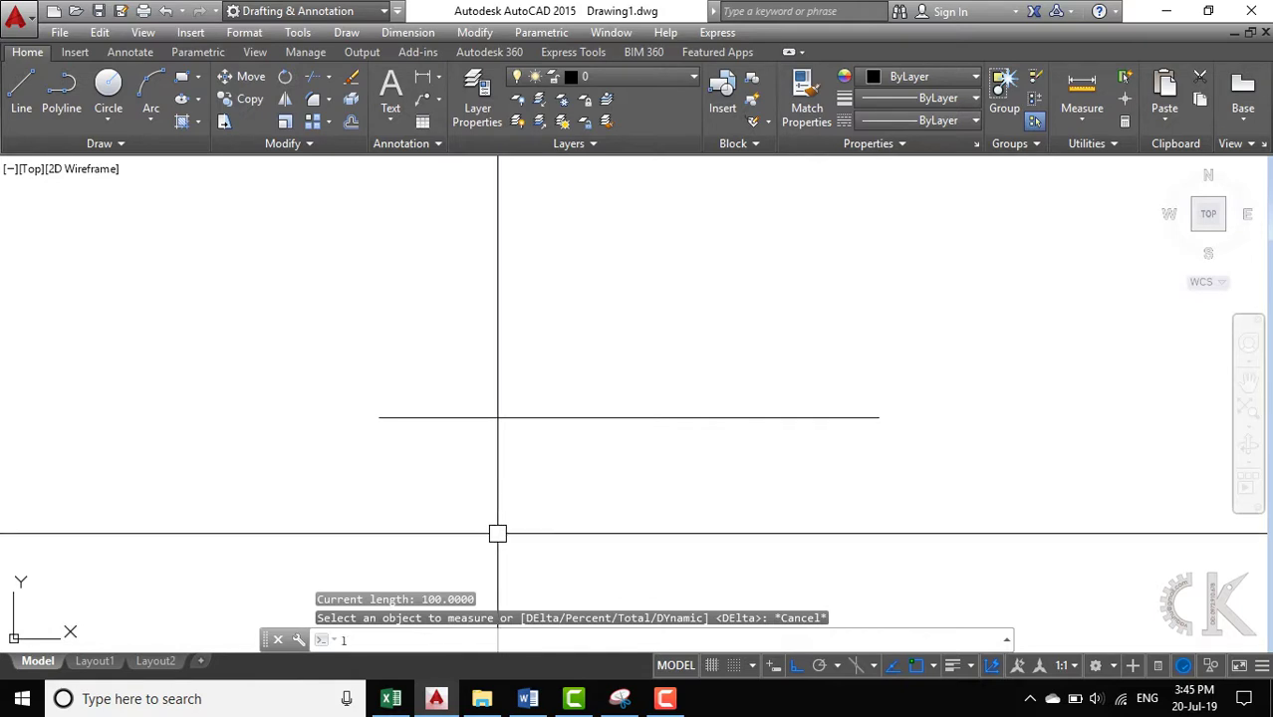
# Draw a shorter horizontal line, about 76.9 units, below the first one.
pyautogui.write('l')
pyautogui.press('Return')
pyautogui.click(409, 501)
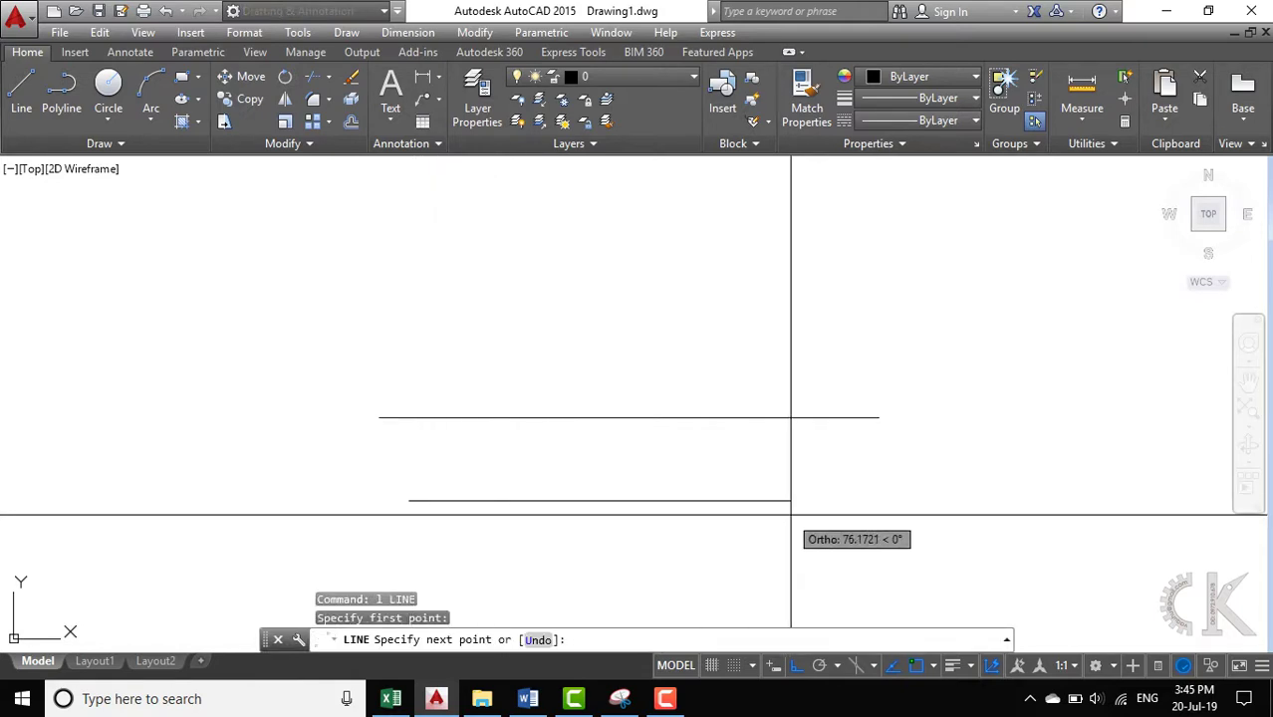
pyautogui.click(794, 501)
pyautogui.press('Return')
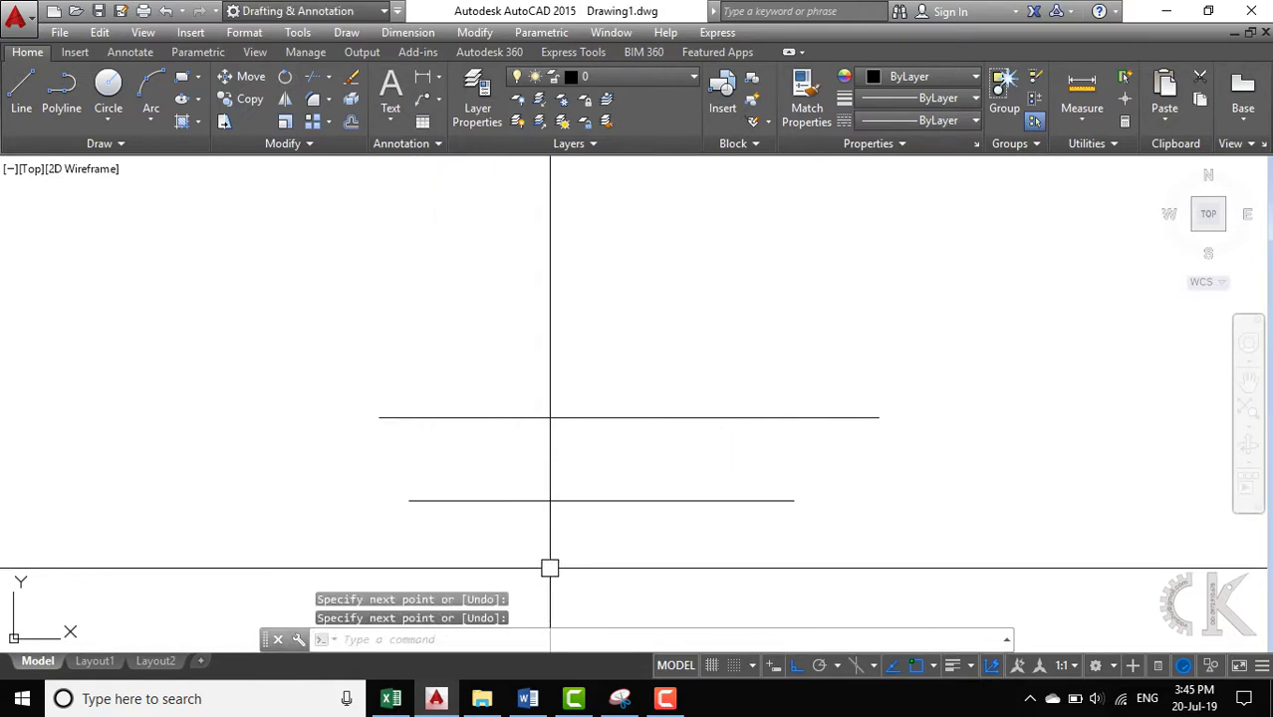
pyautogui.press('Escape')
# Measure the lower line with LENGTHEN, cancel, and review the delta notes in Word.
pyautogui.write('l')
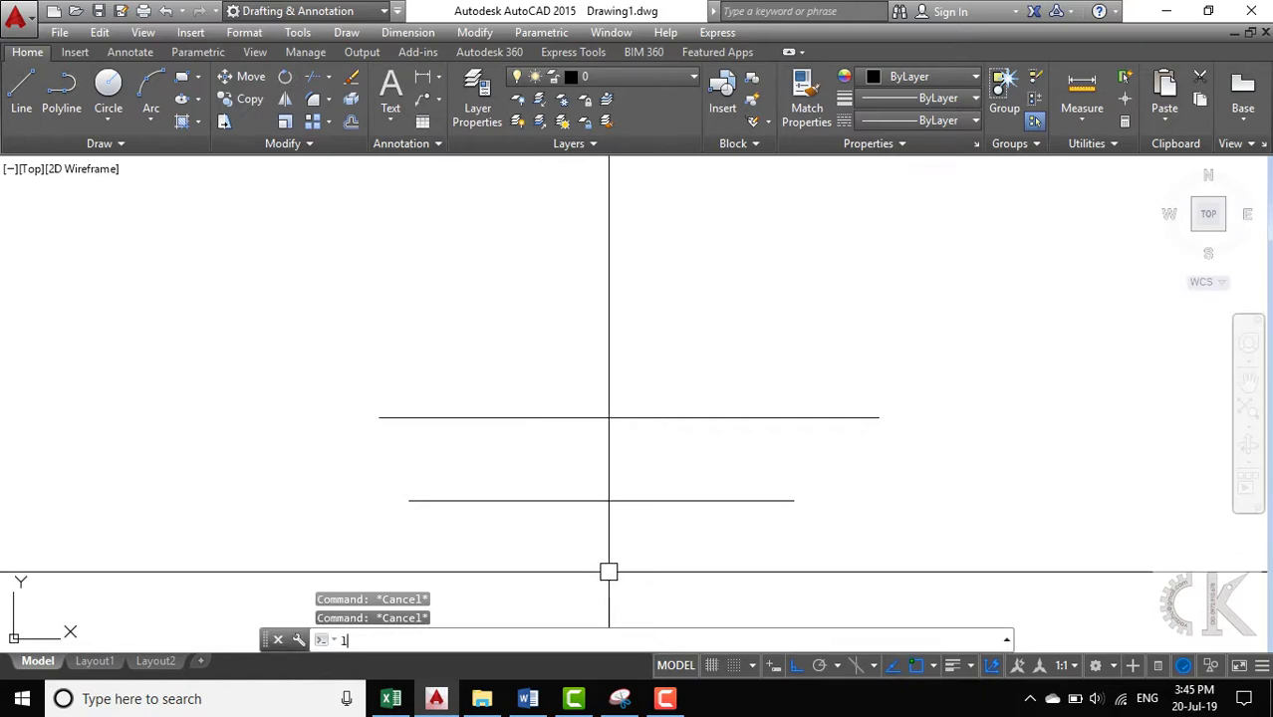
pyautogui.write('en')
pyautogui.press('Return')
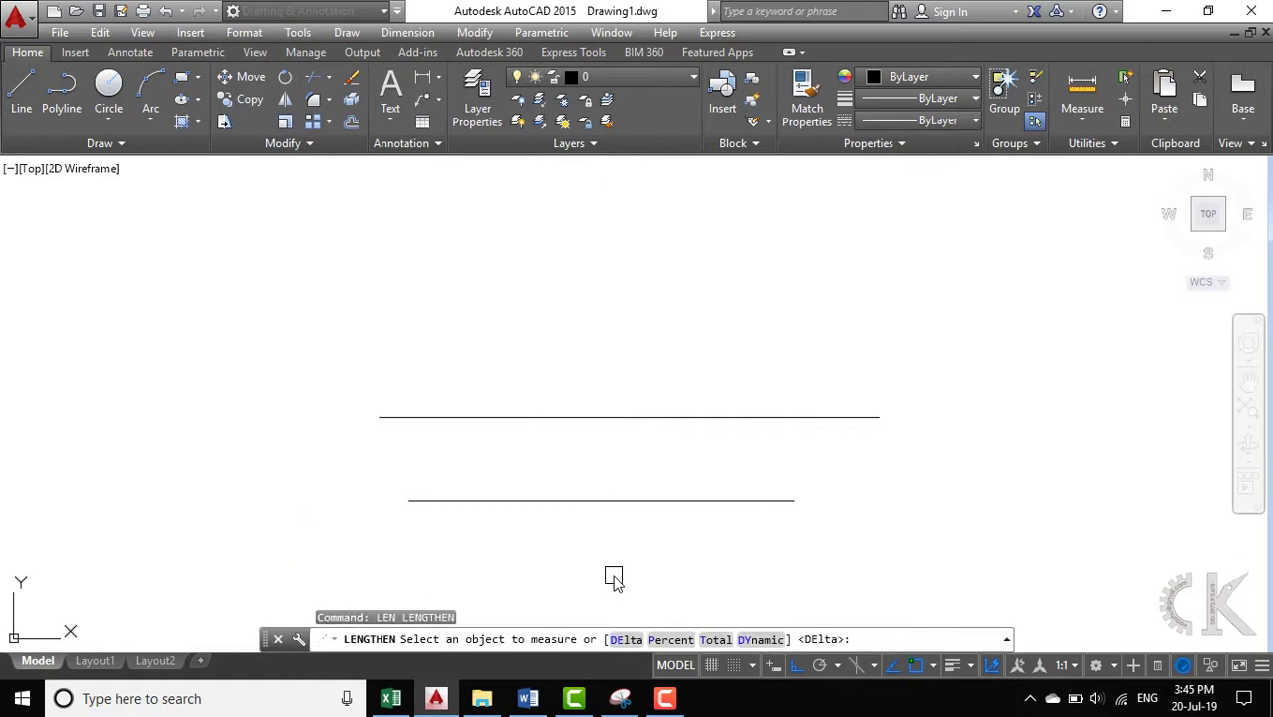
pyautogui.click(614, 502)
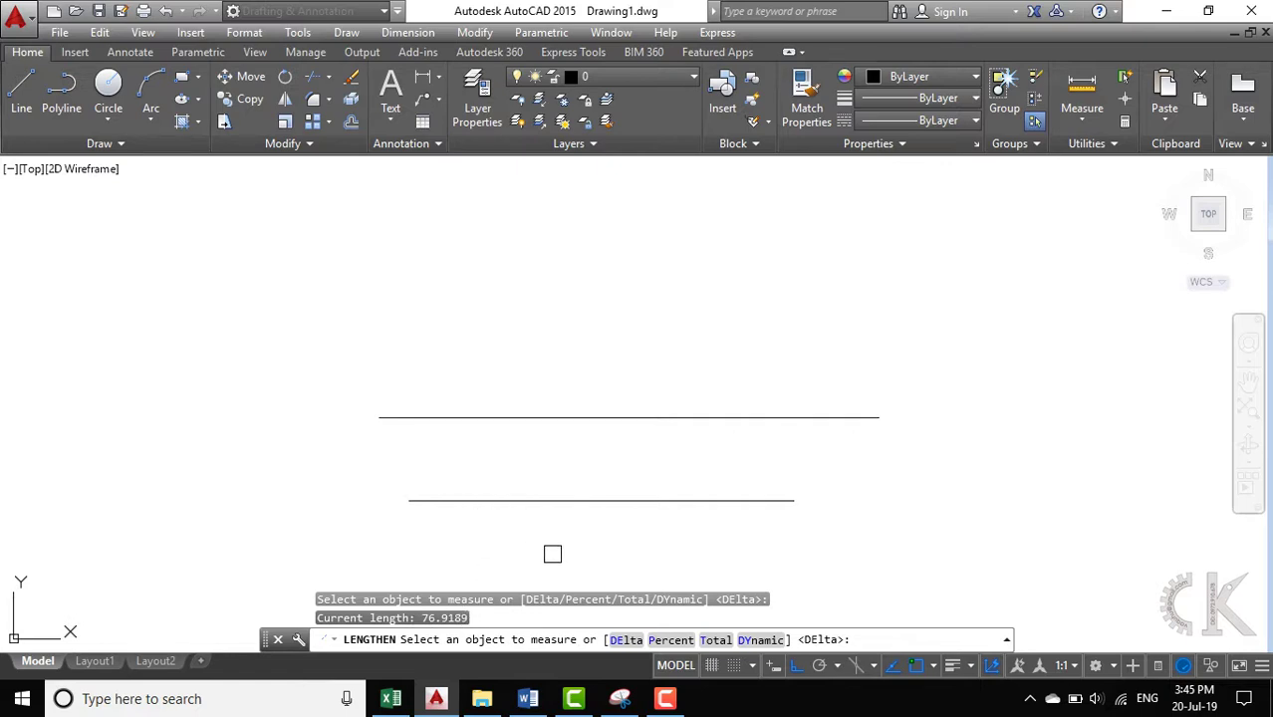
pyautogui.press('Return')
pyautogui.press('Escape')
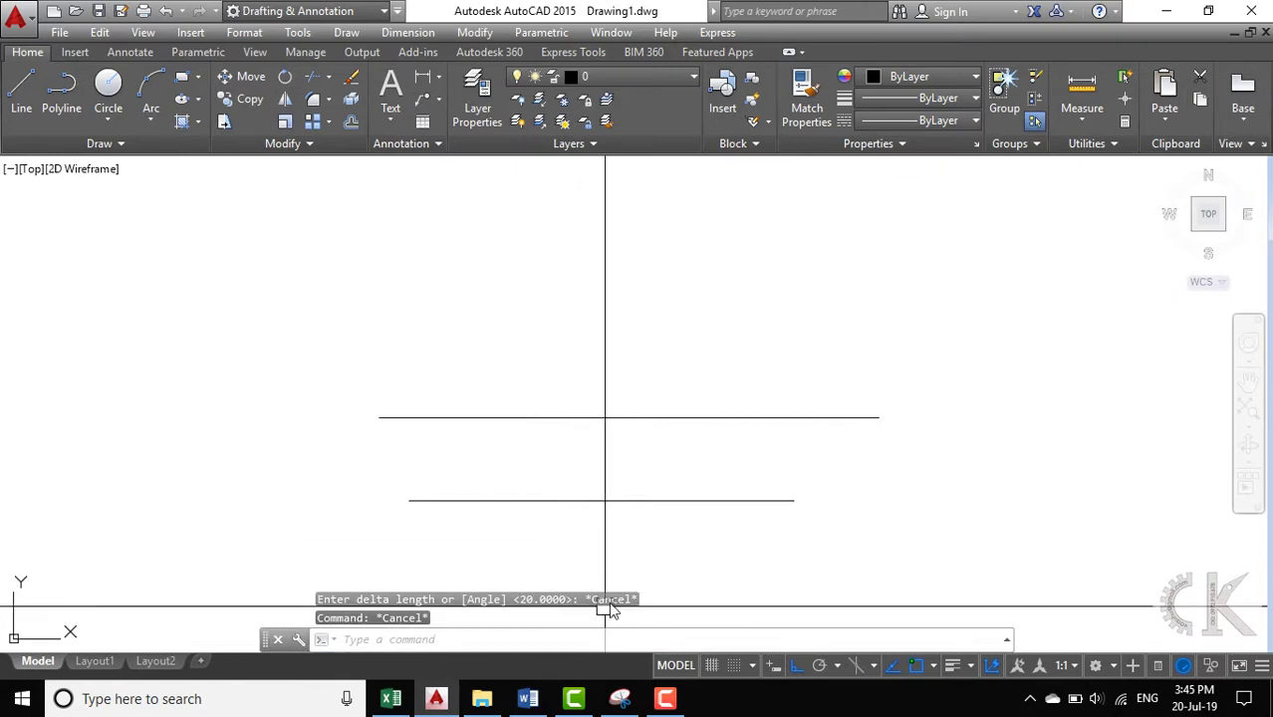
pyautogui.click(528, 698)
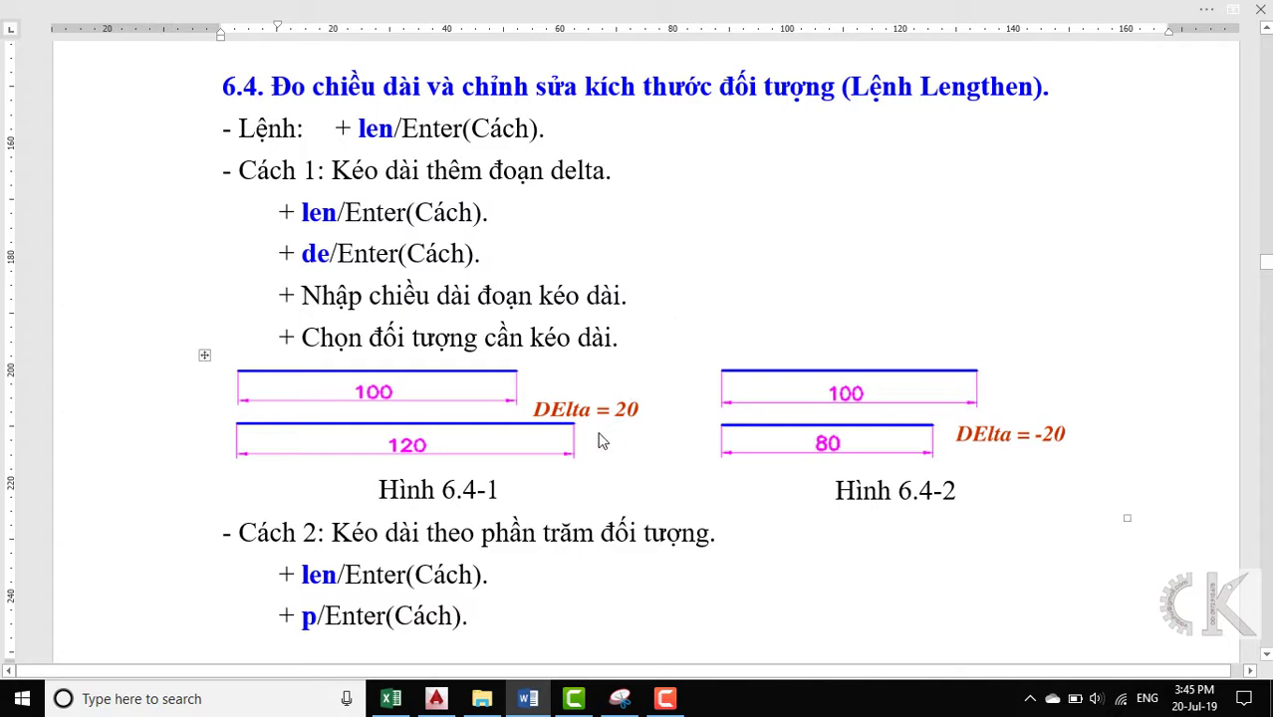
# Back in AutoCAD, delete the shorter lower line and recentre the view.
pyautogui.moveTo(516, 435)
pyautogui.click(436, 699)
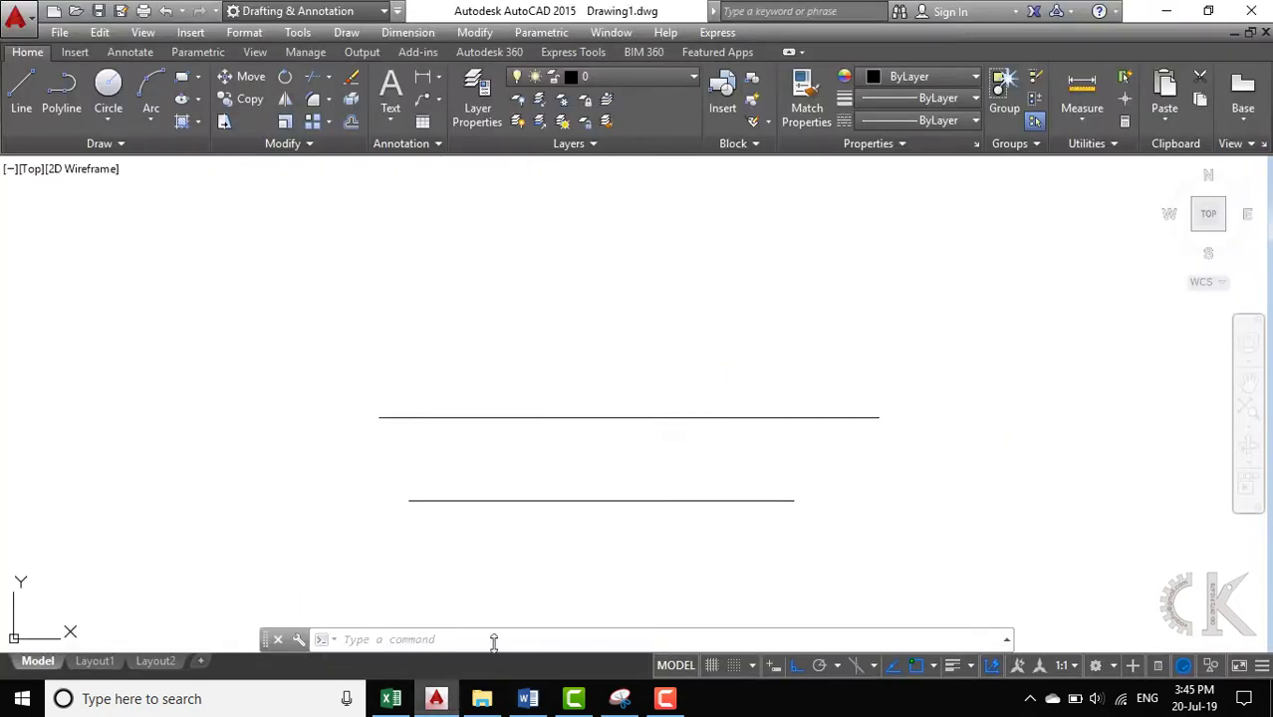
pyautogui.moveTo(619, 495); pyautogui.dragTo(634, 545)
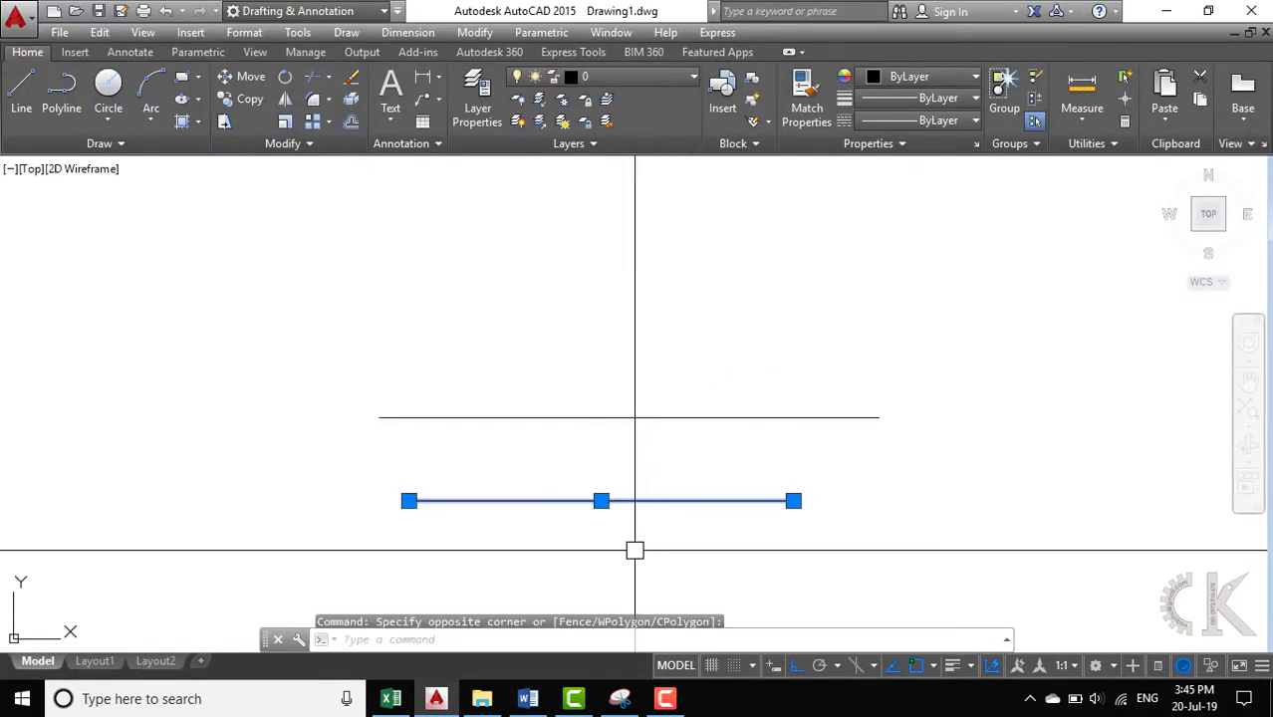
pyautogui.press('Delete')
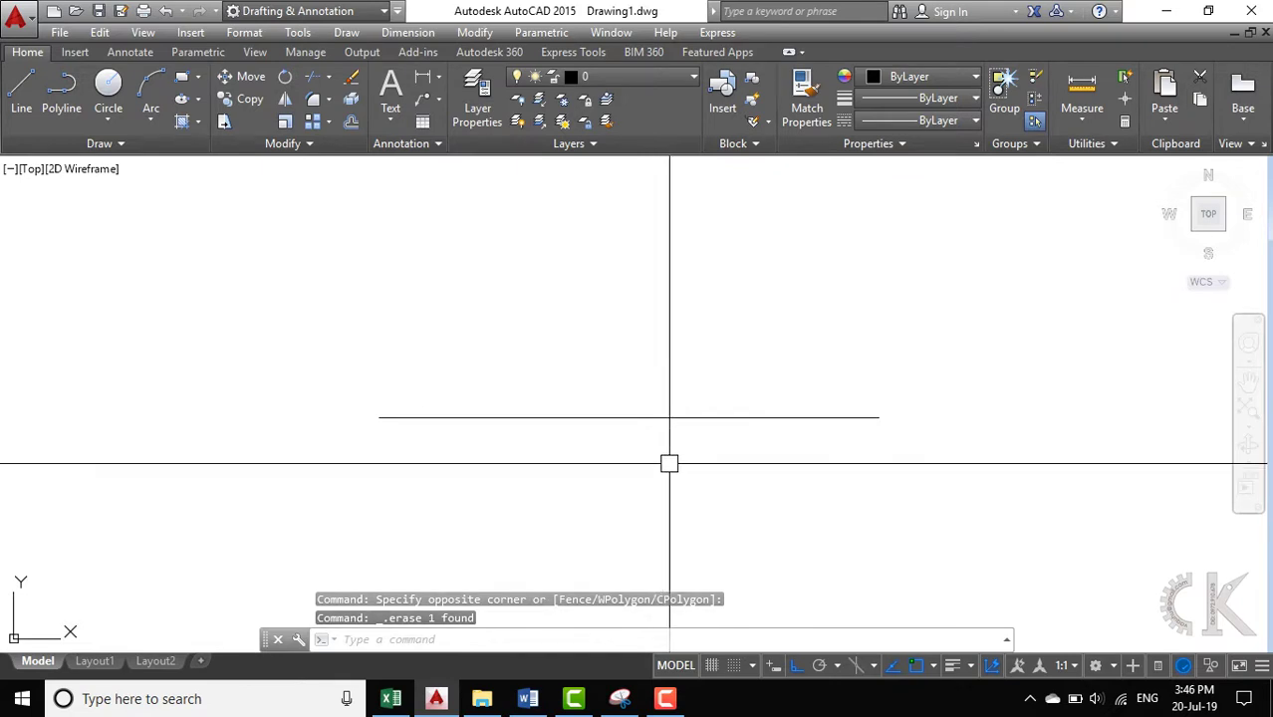
pyautogui.moveTo(717, 456); pyautogui.dragTo(621, 443, button='middle')
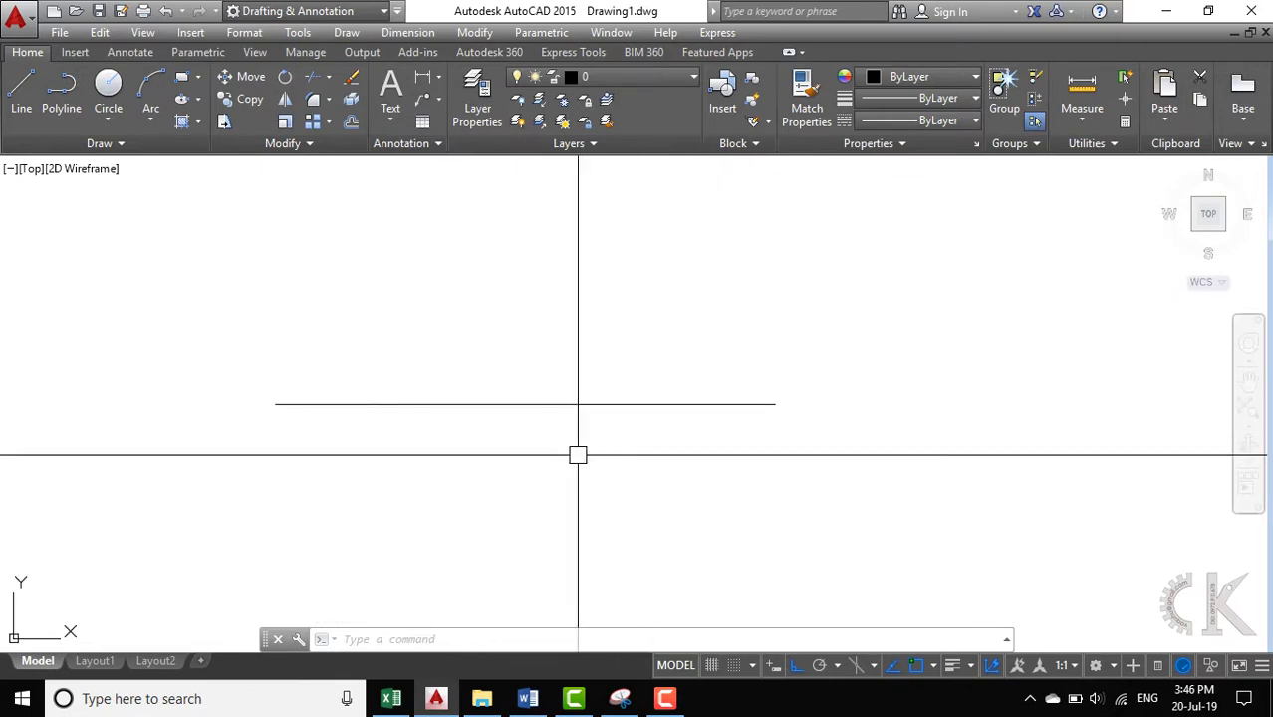
# Copy the 100-unit line directly below itself using its midpoint grip with Ctrl.
pyautogui.click(550, 405)
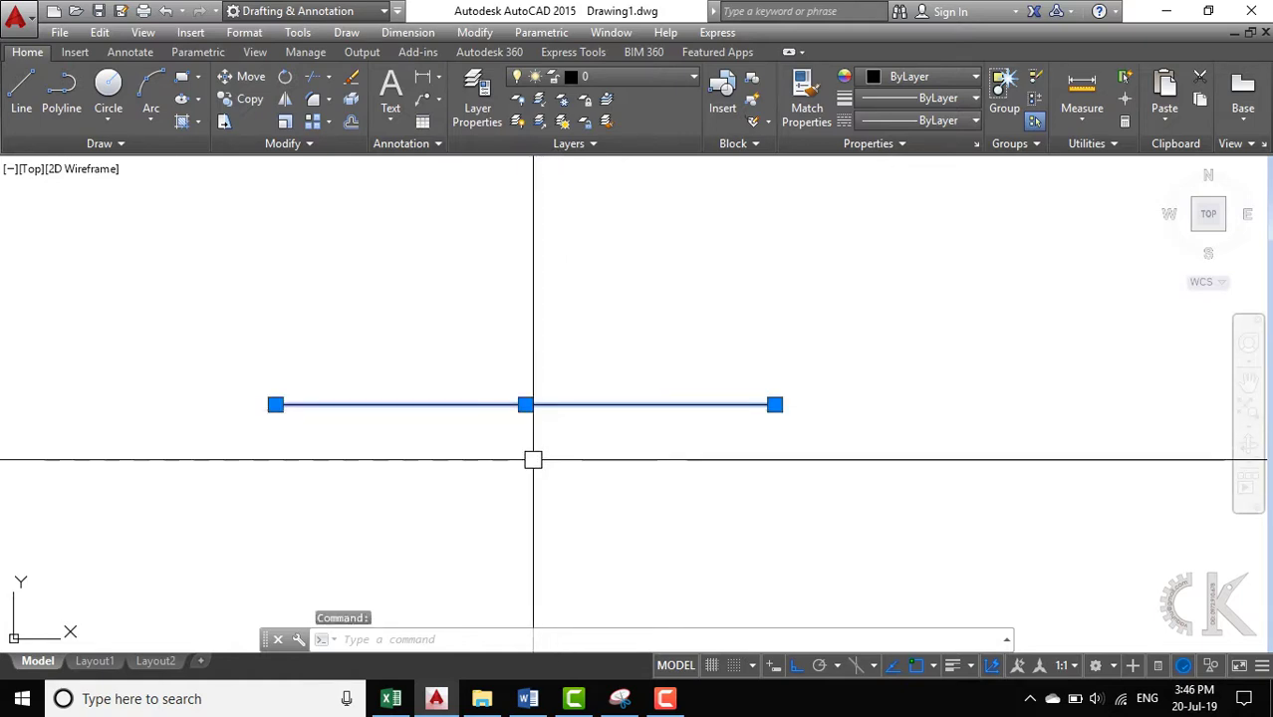
pyautogui.press('Escape')
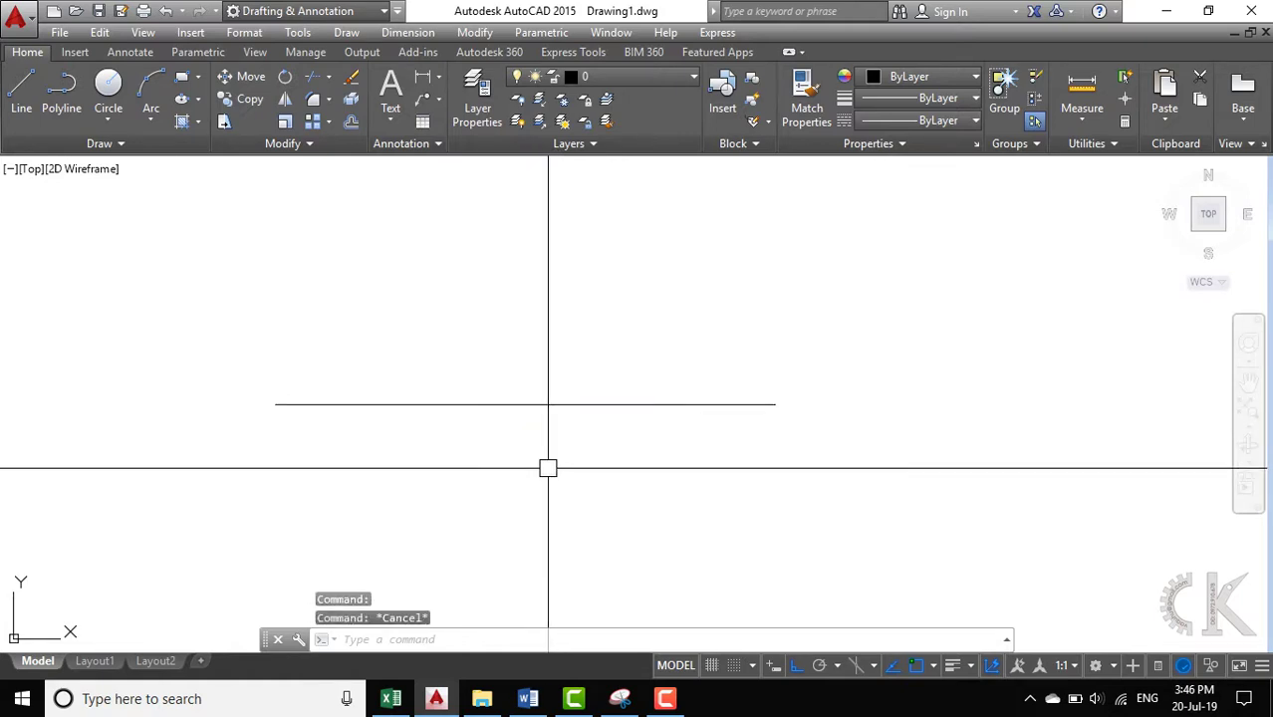
pyautogui.click(546, 408)
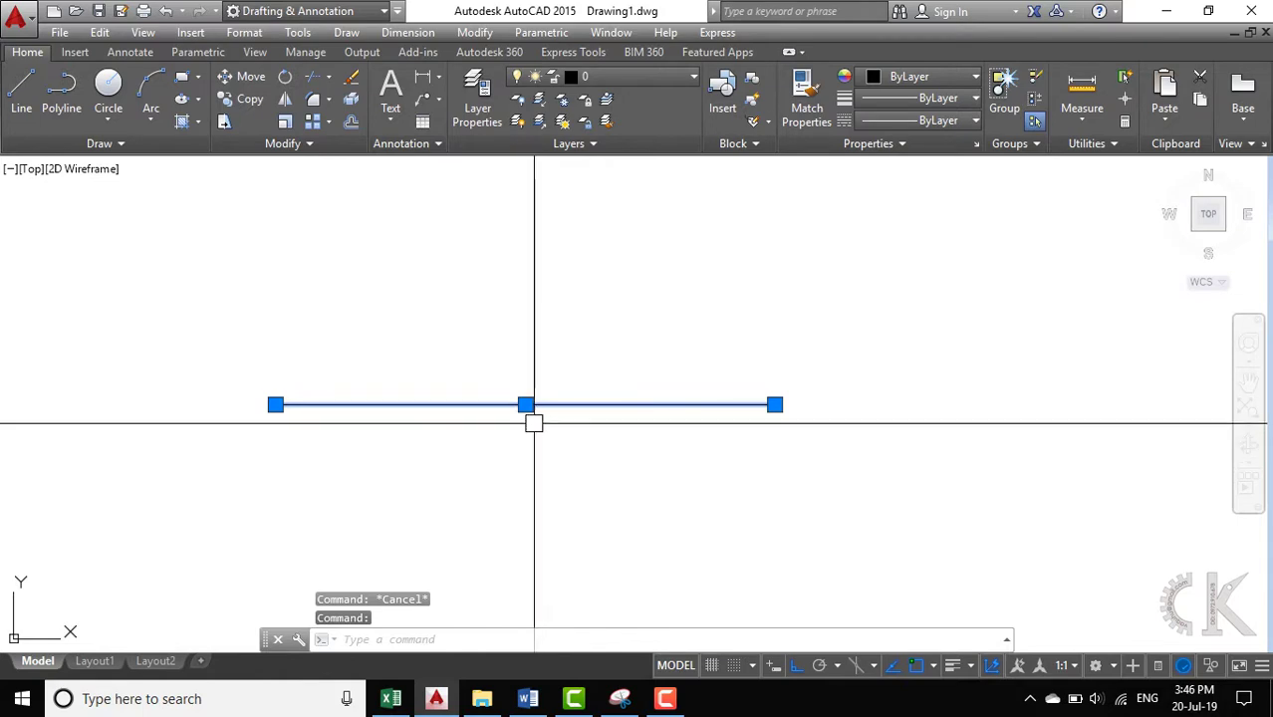
pyautogui.click(525, 405)
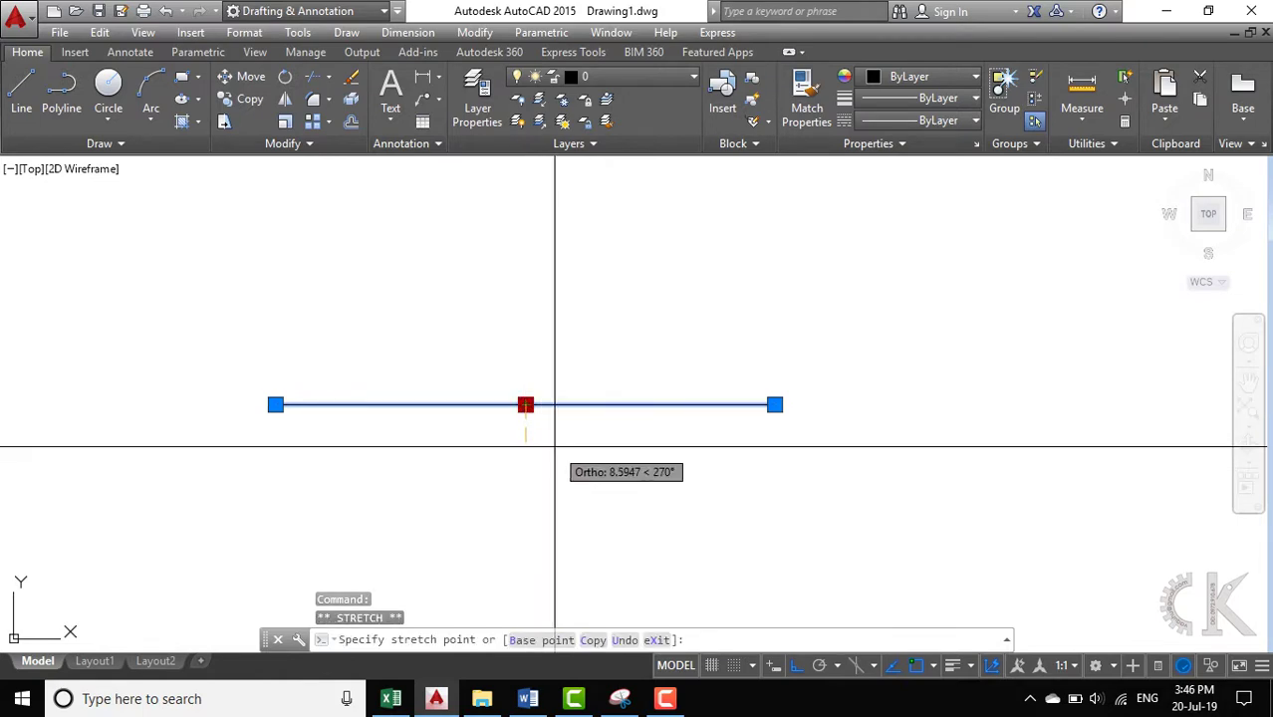
pyautogui.press('ctrl')
pyautogui.click(525, 486)
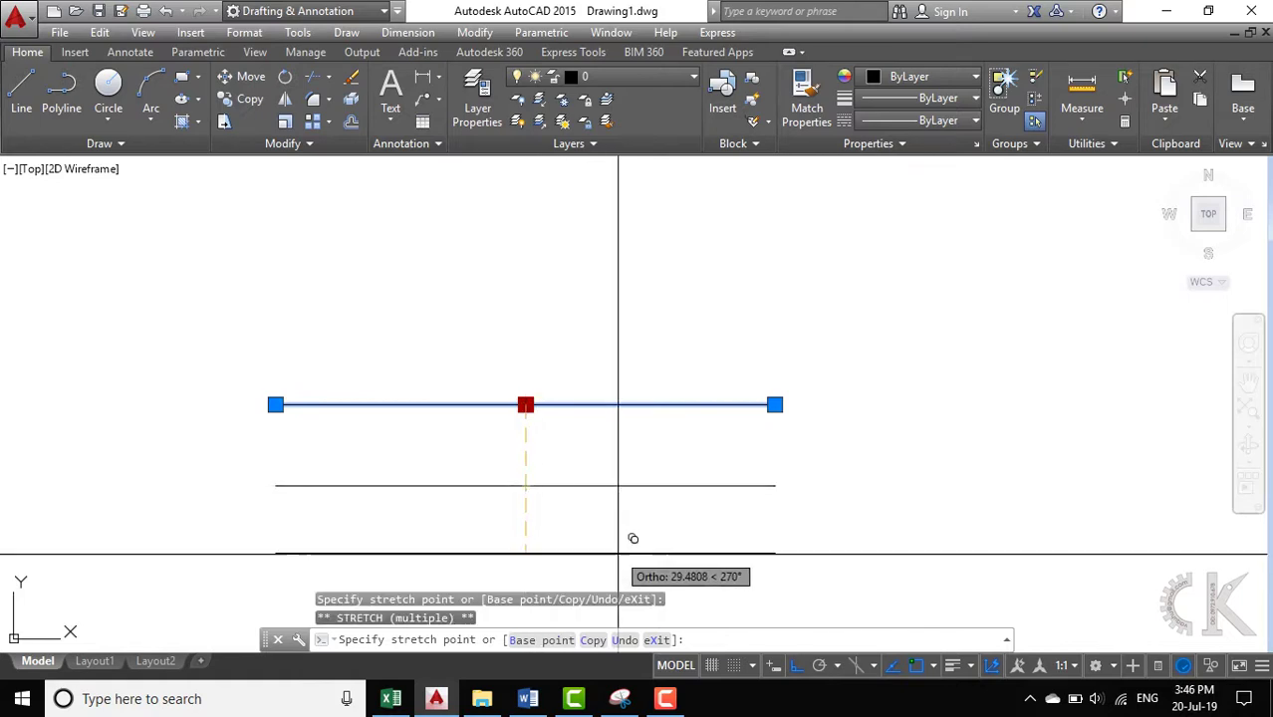
pyautogui.press('Escape')
pyautogui.press('Escape')
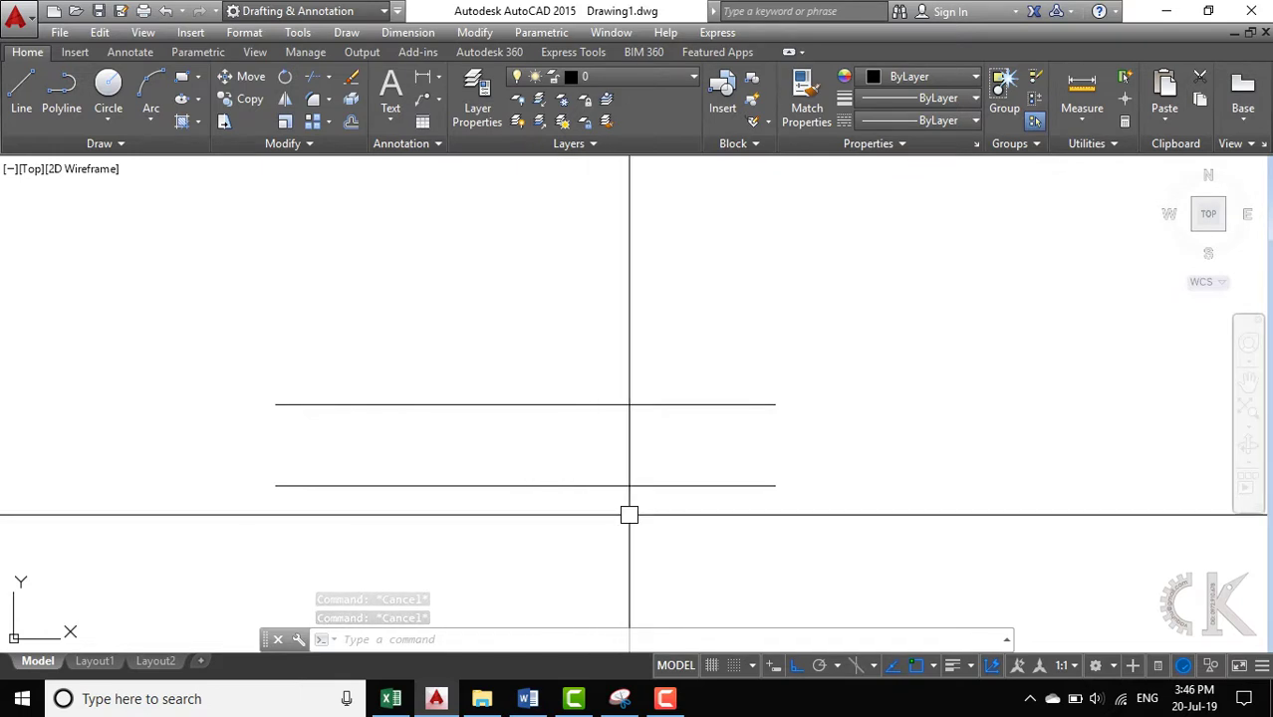
# Run LENGTHEN on the lower 100-unit line and pick the DElta option, checking the Word notes.
pyautogui.write('le')
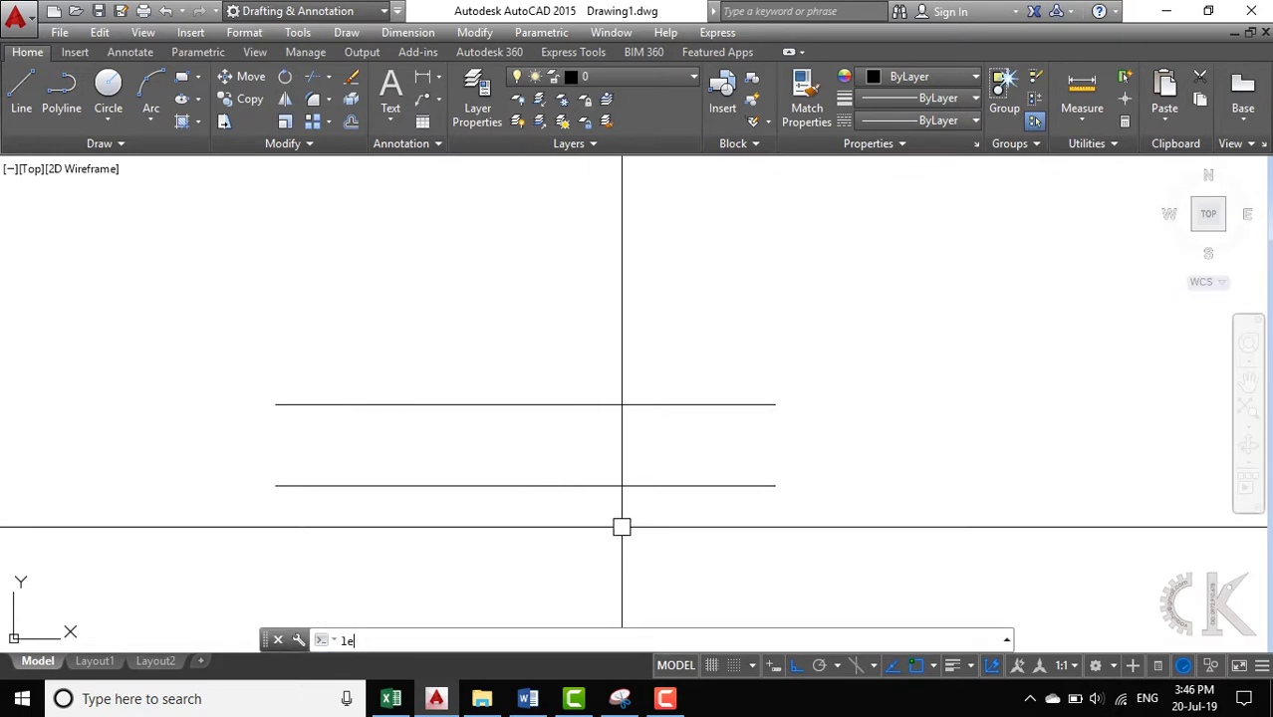
pyautogui.write('n')
pyautogui.press('Return')
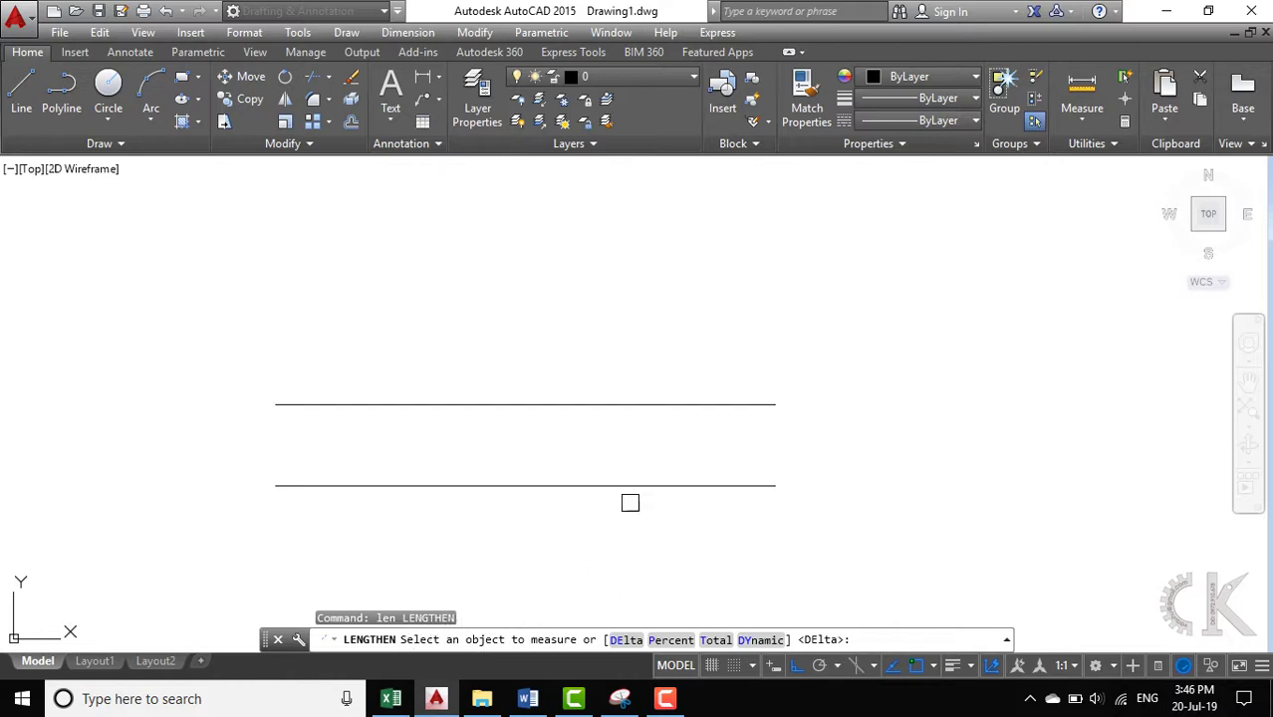
pyautogui.click(634, 485)
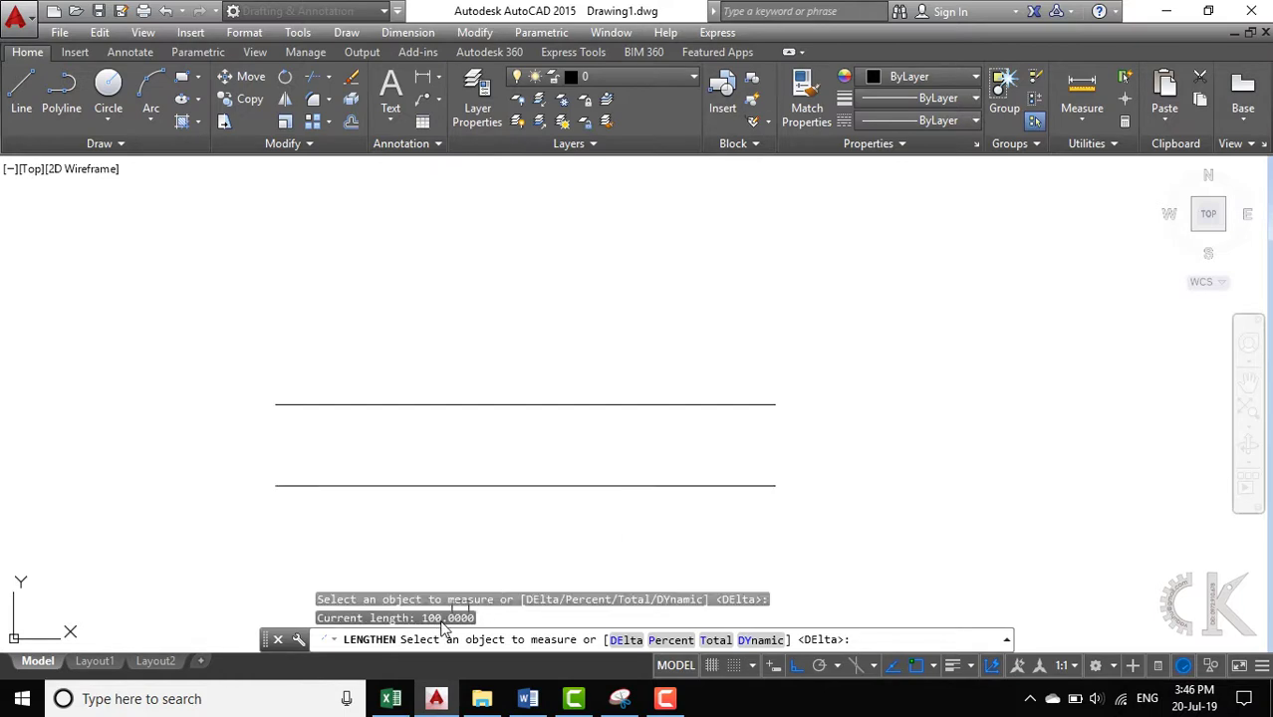
pyautogui.click(627, 642)
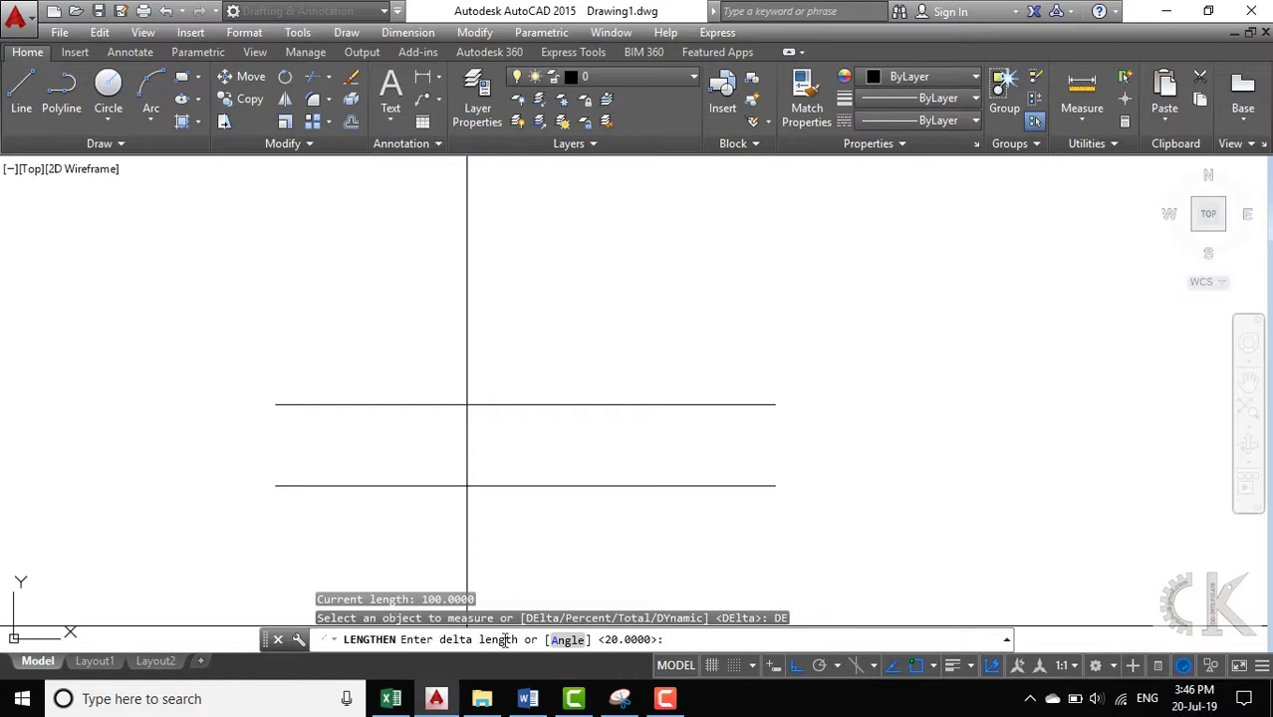
pyautogui.click(528, 698)
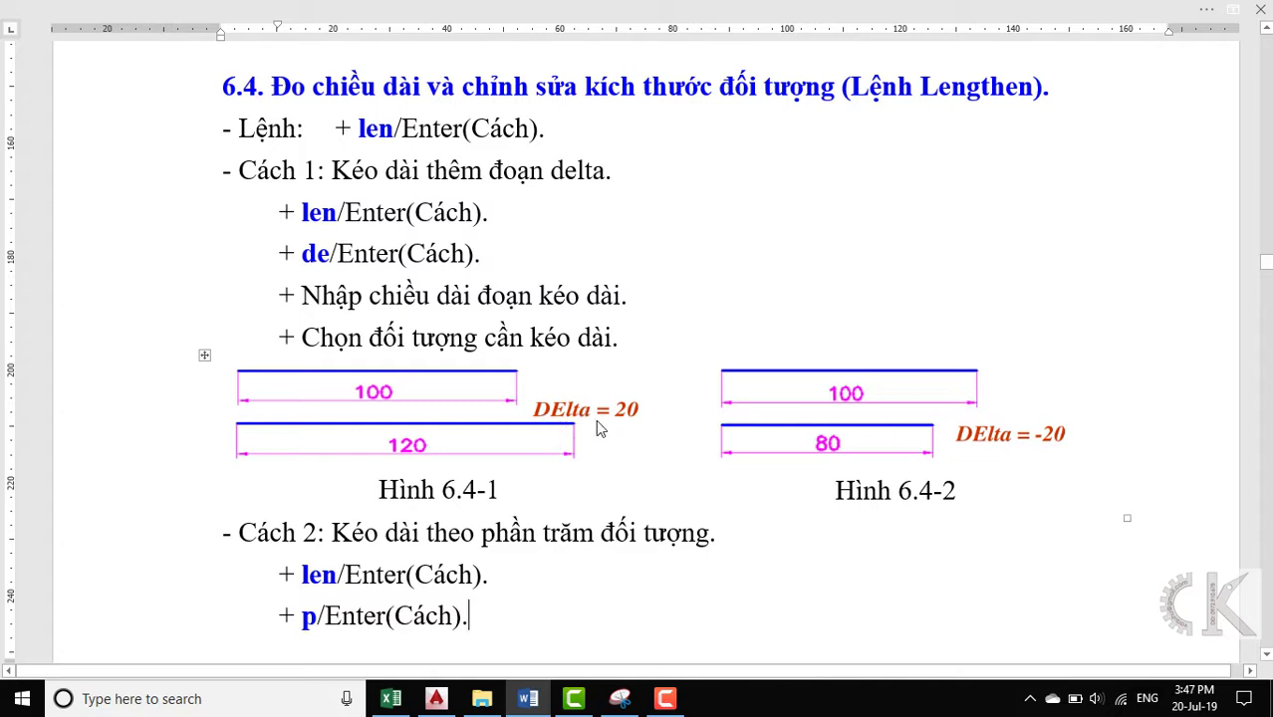
pyautogui.click(436, 698)
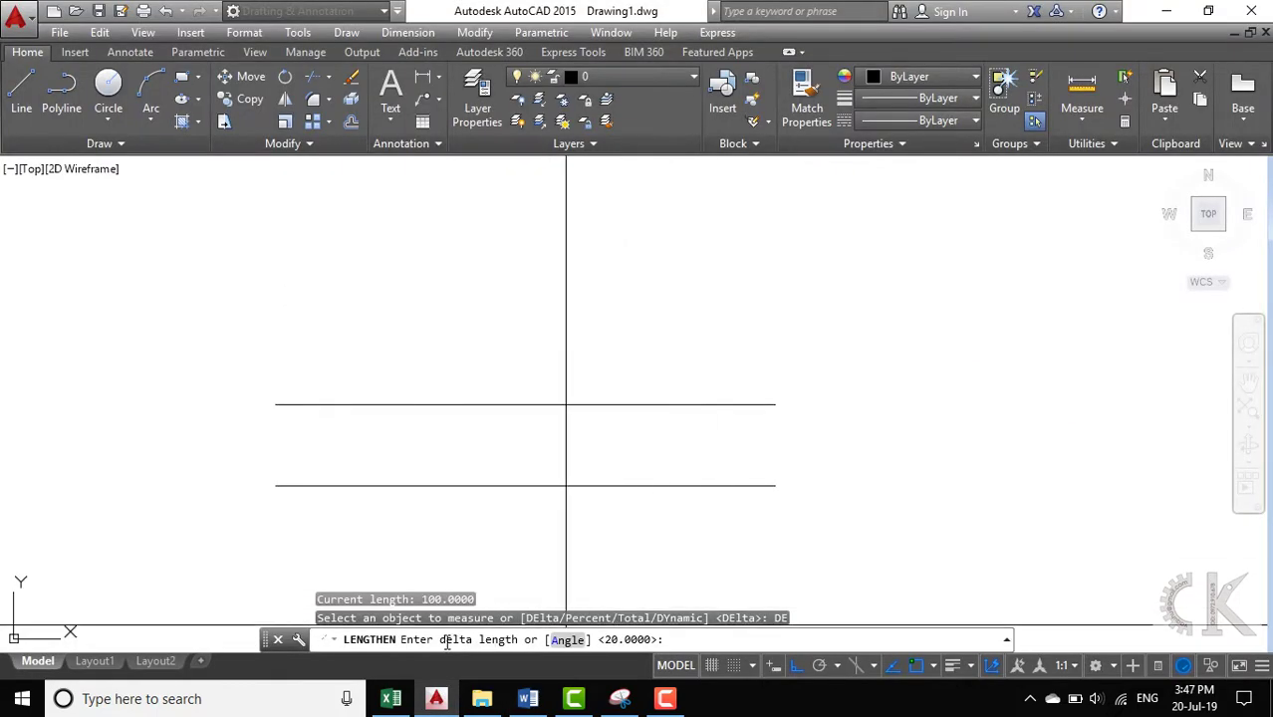
# Lengthen the lower line by a delta of 20, making it 120 units.
pyautogui.write('20')
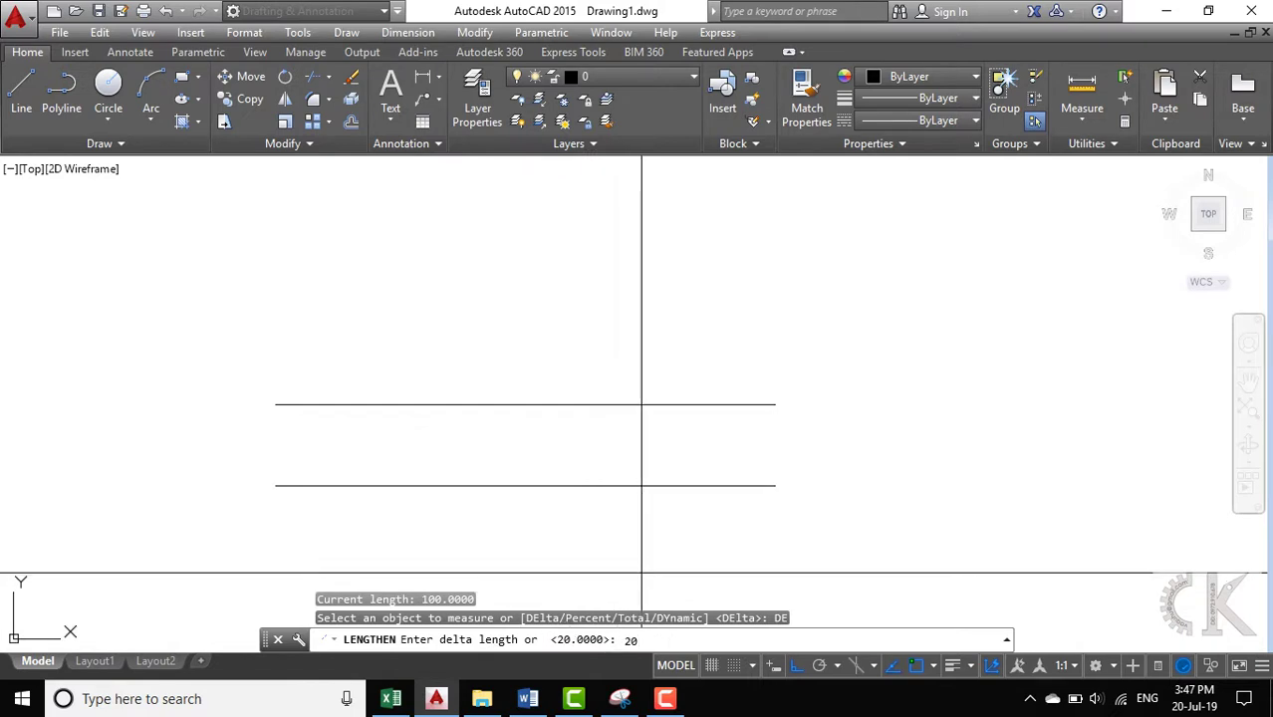
pyautogui.press('Return')
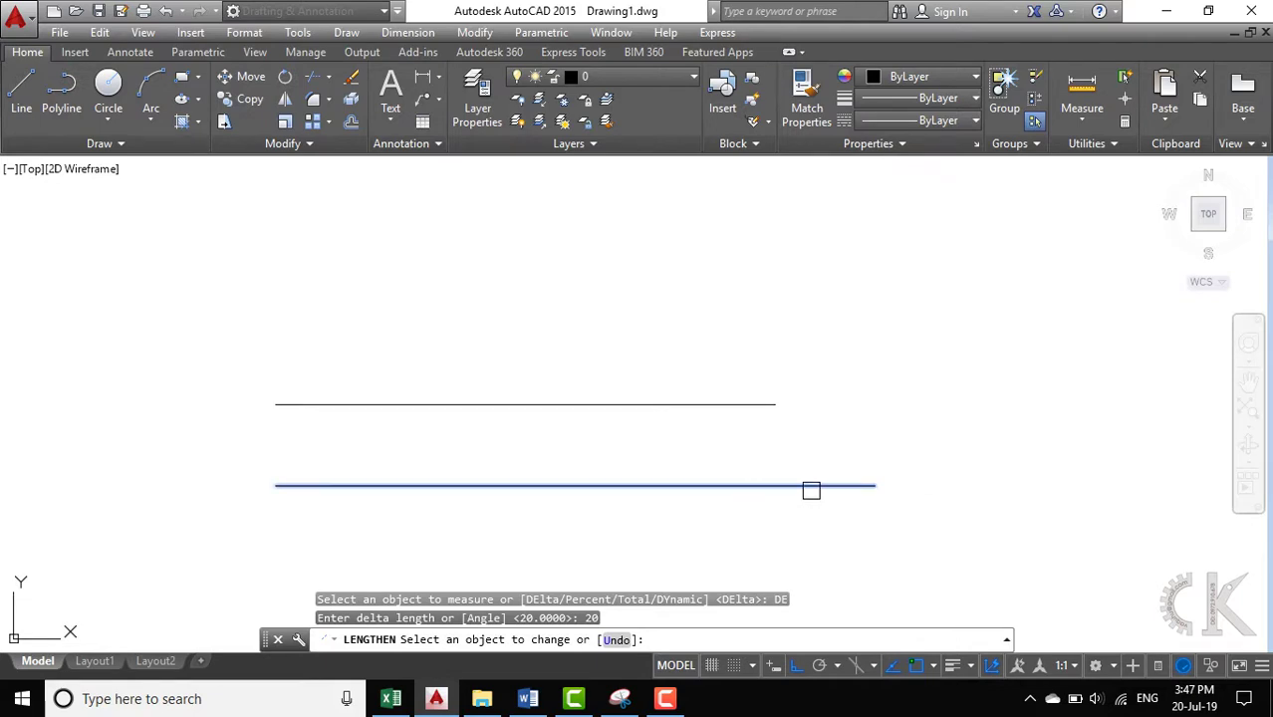
pyautogui.click(749, 487)
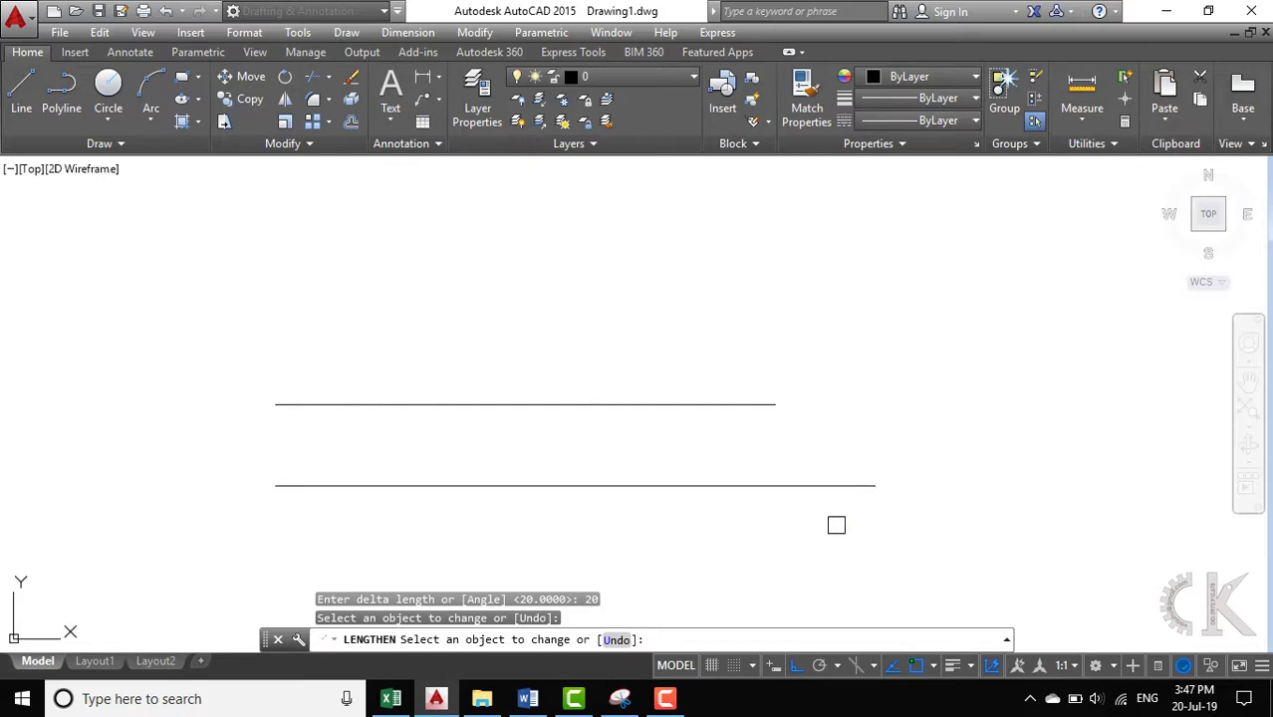
pyautogui.click(749, 403)
pyautogui.press('Return')
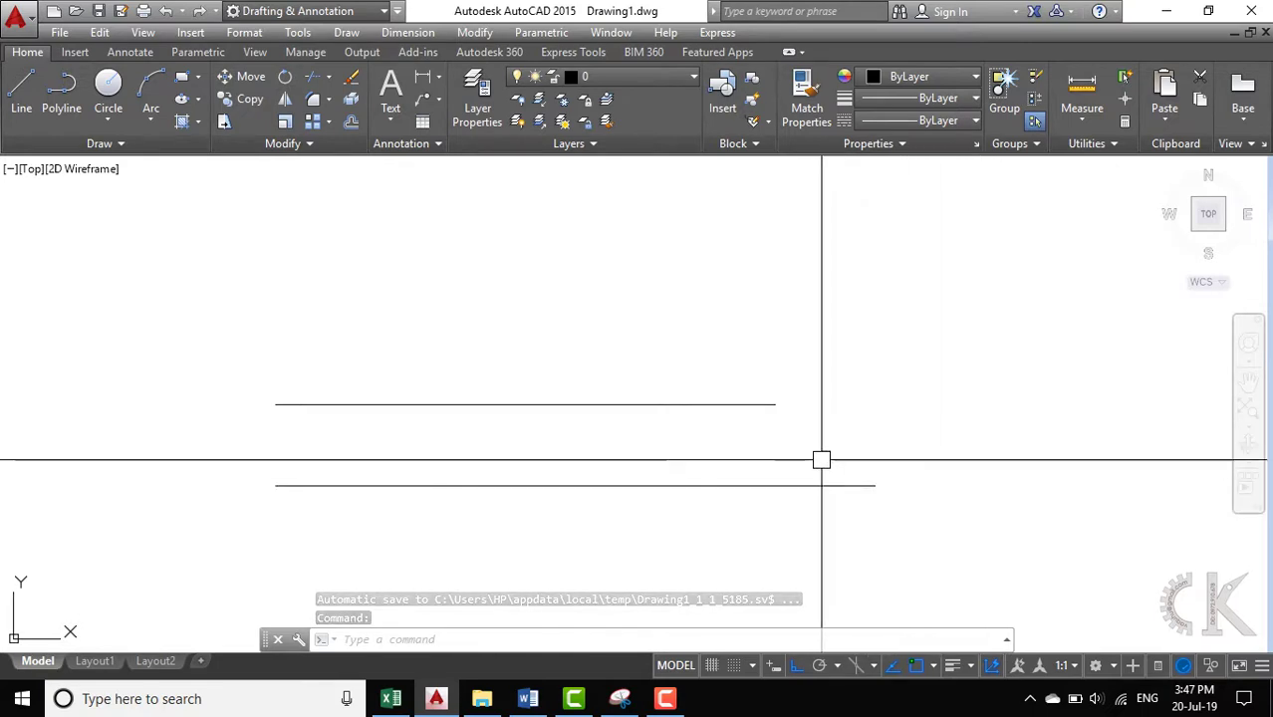
# Apply a -20 delta twice to shorten the lower line to 80 units, then show the Word notes.
pyautogui.write('lengthen')
pyautogui.press('Return')
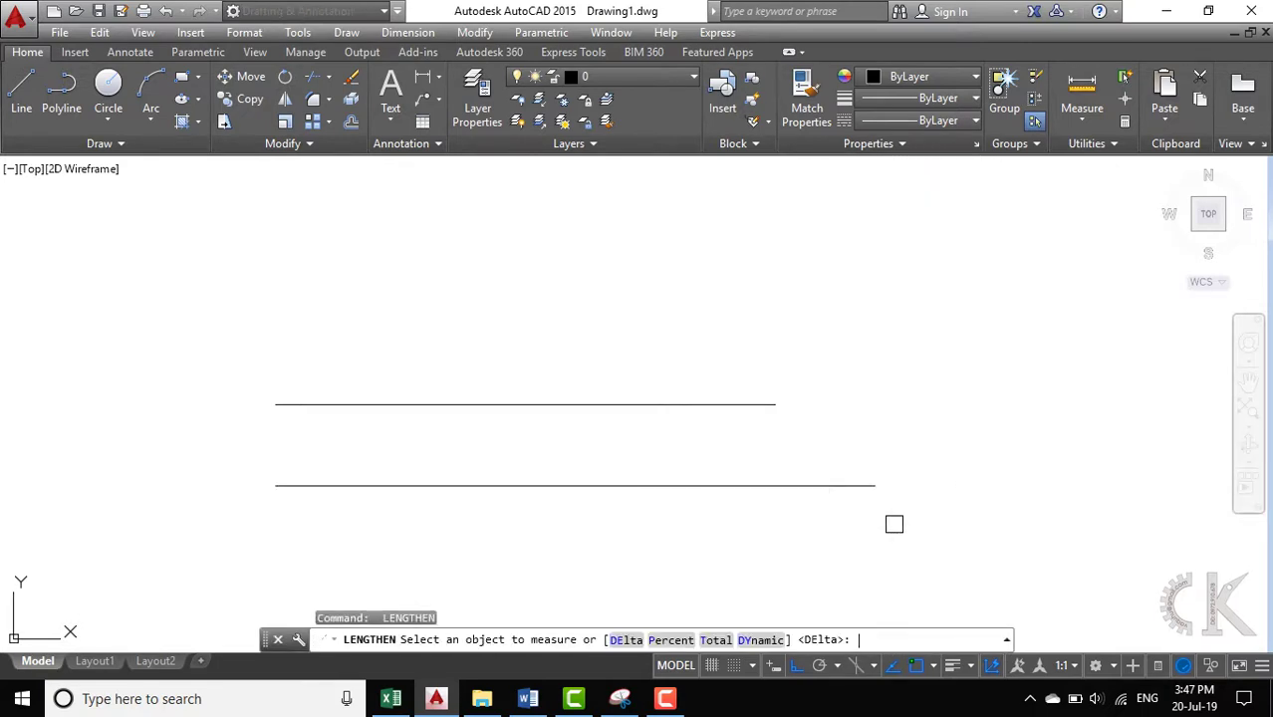
pyautogui.click(621, 640)
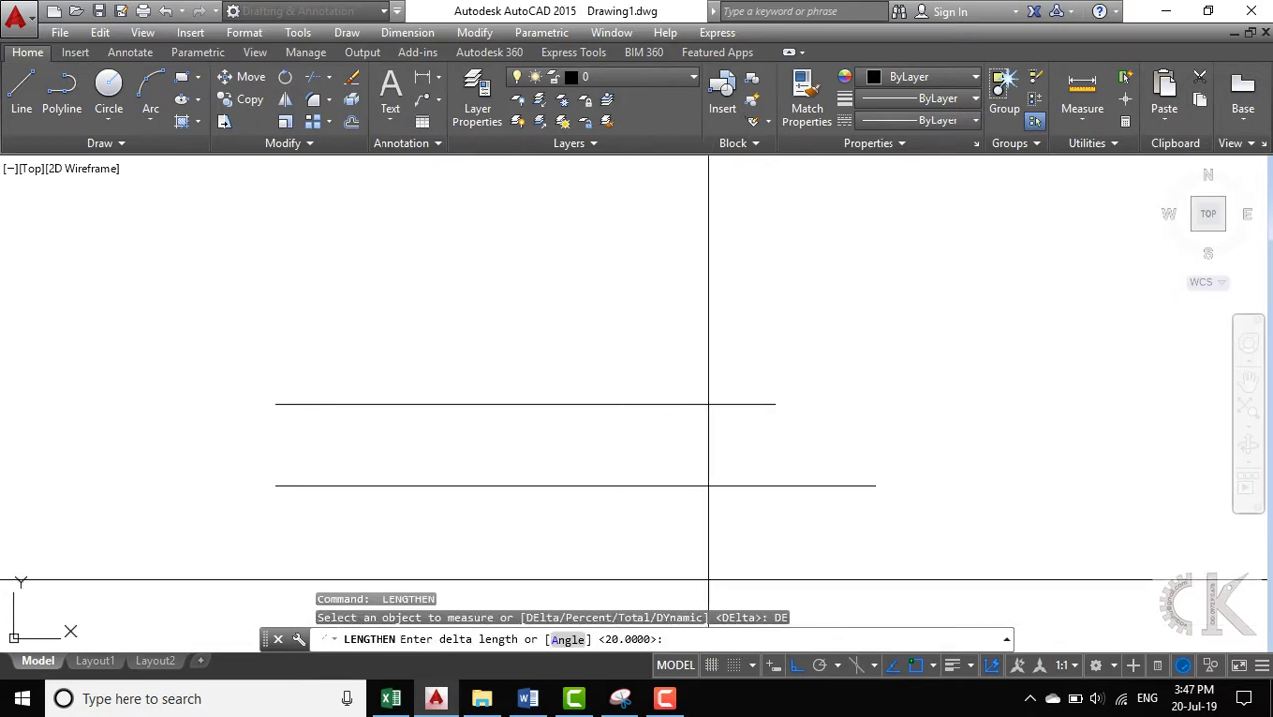
pyautogui.write('-20')
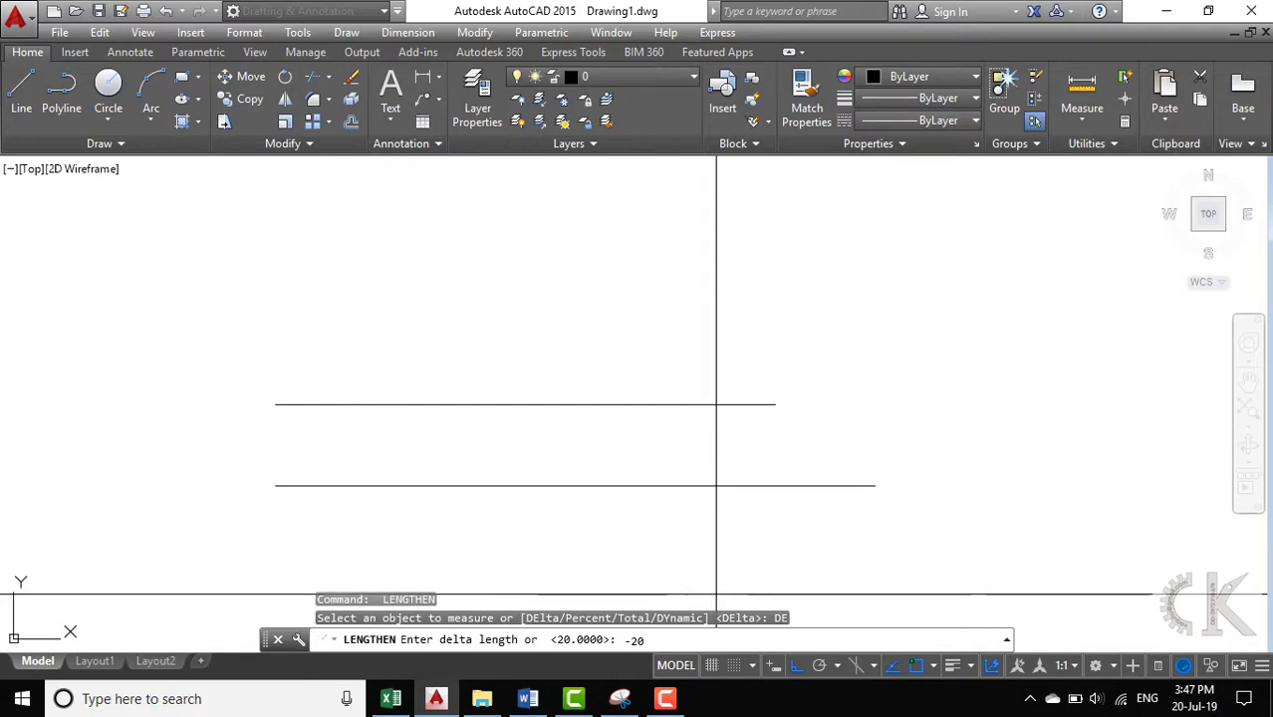
pyautogui.press('Return')
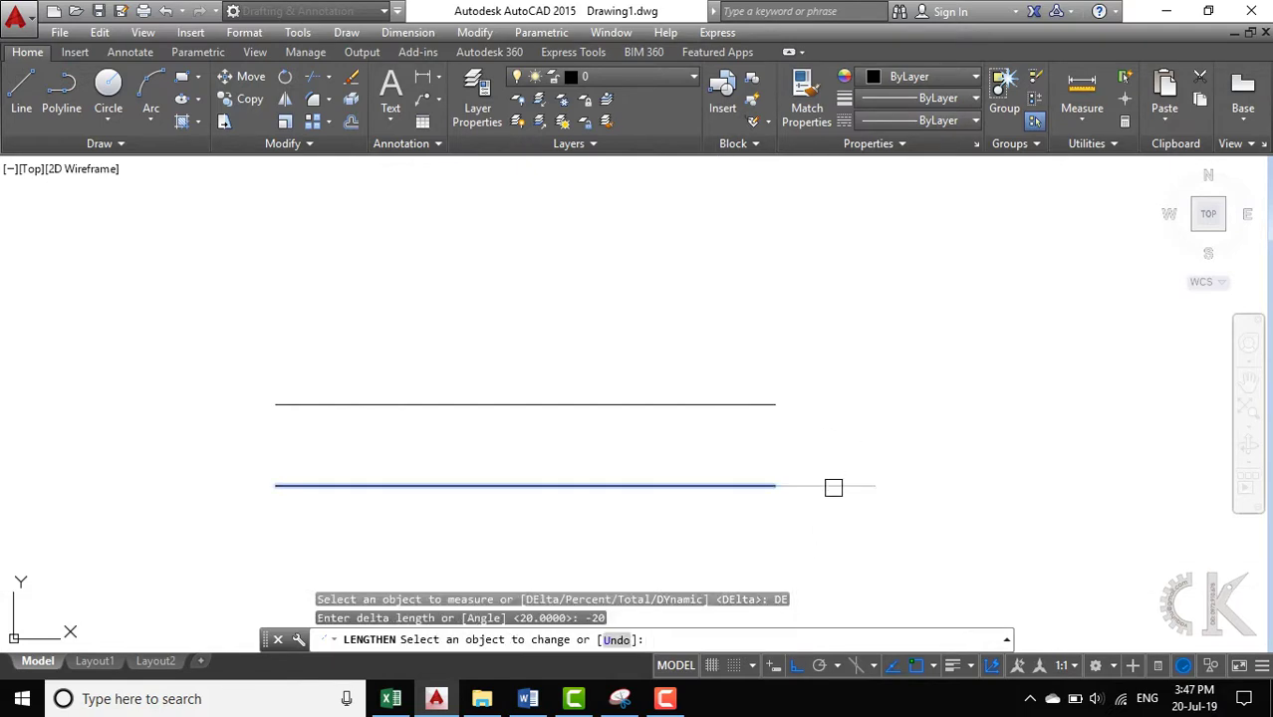
pyautogui.click(833, 488)
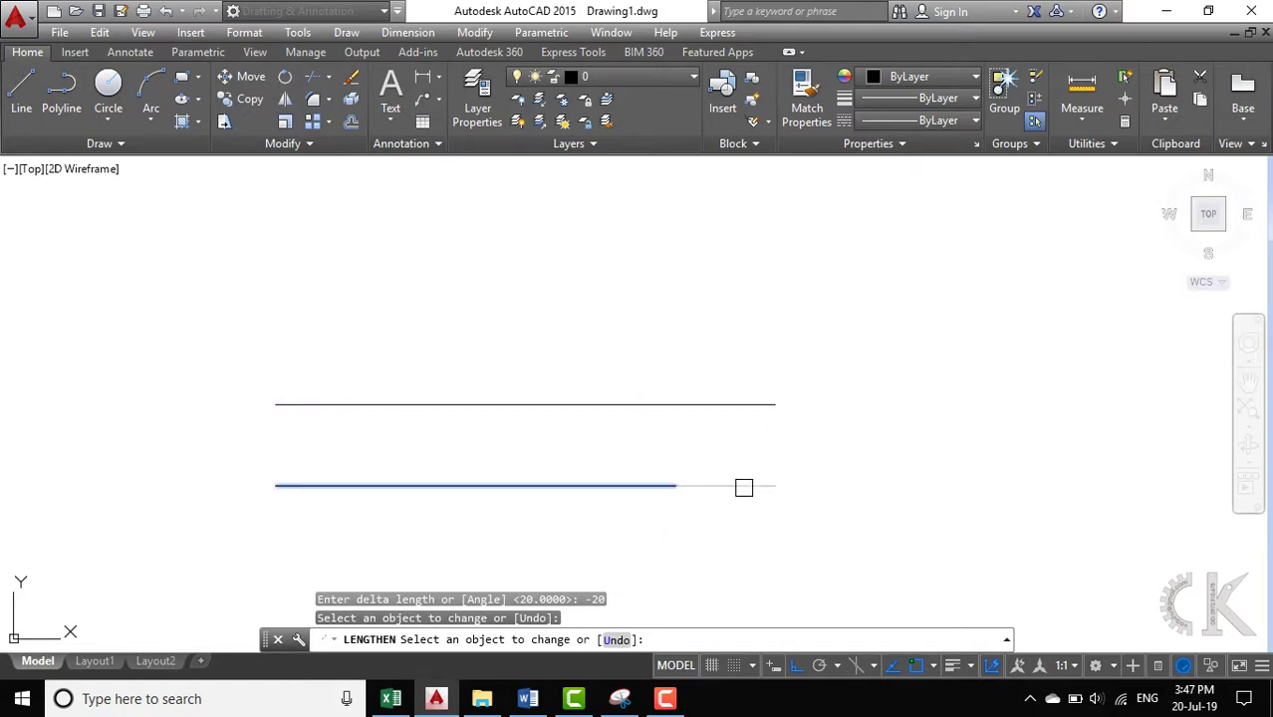
pyautogui.click(743, 487)
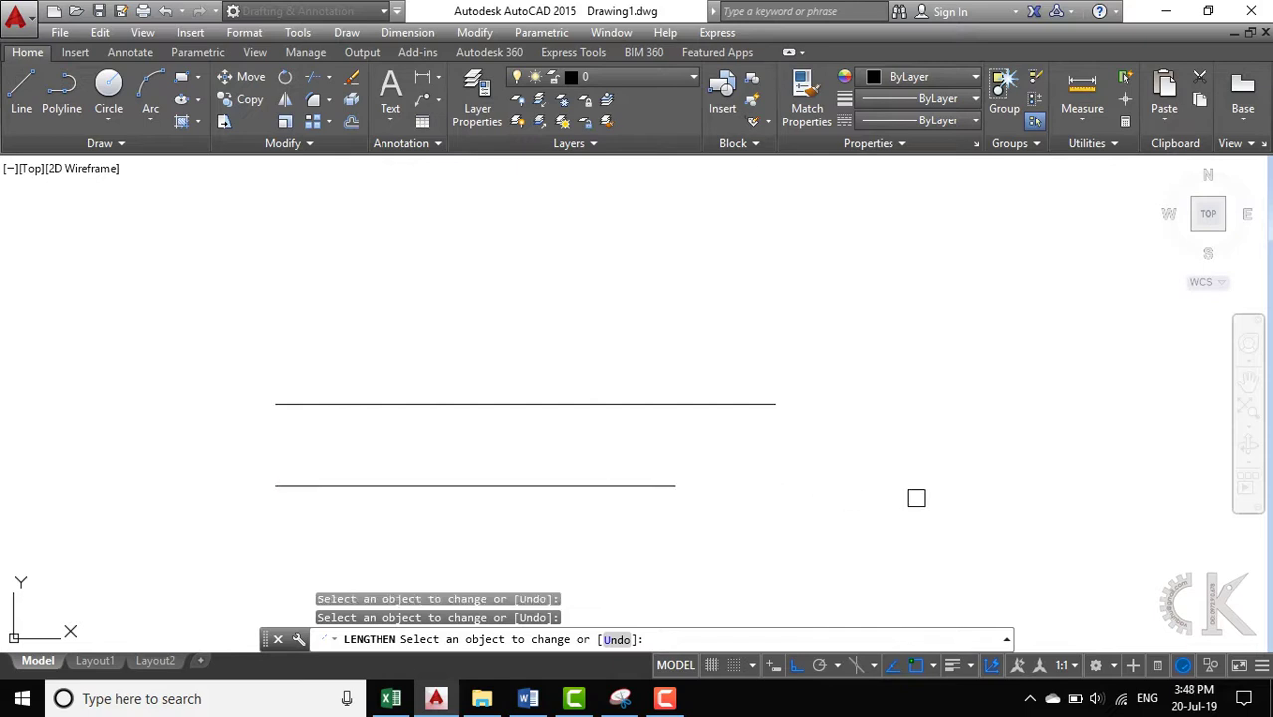
pyautogui.press('Escape')
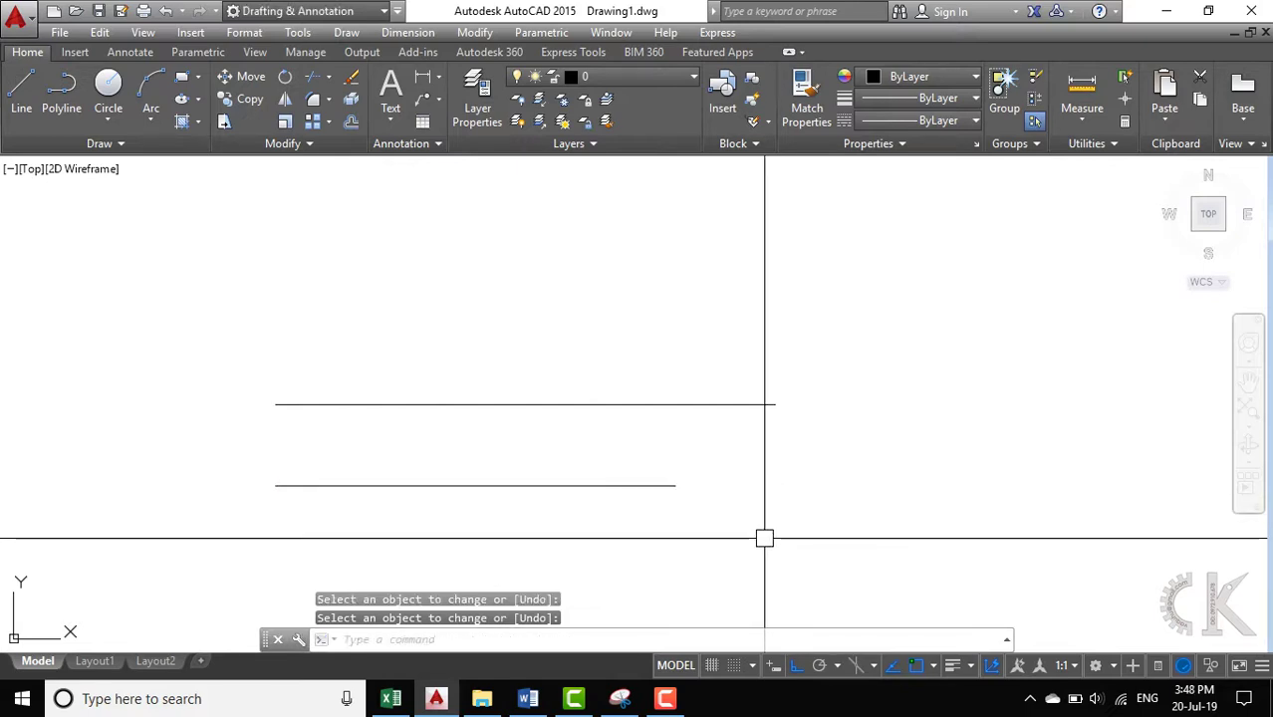
pyautogui.click(528, 698)
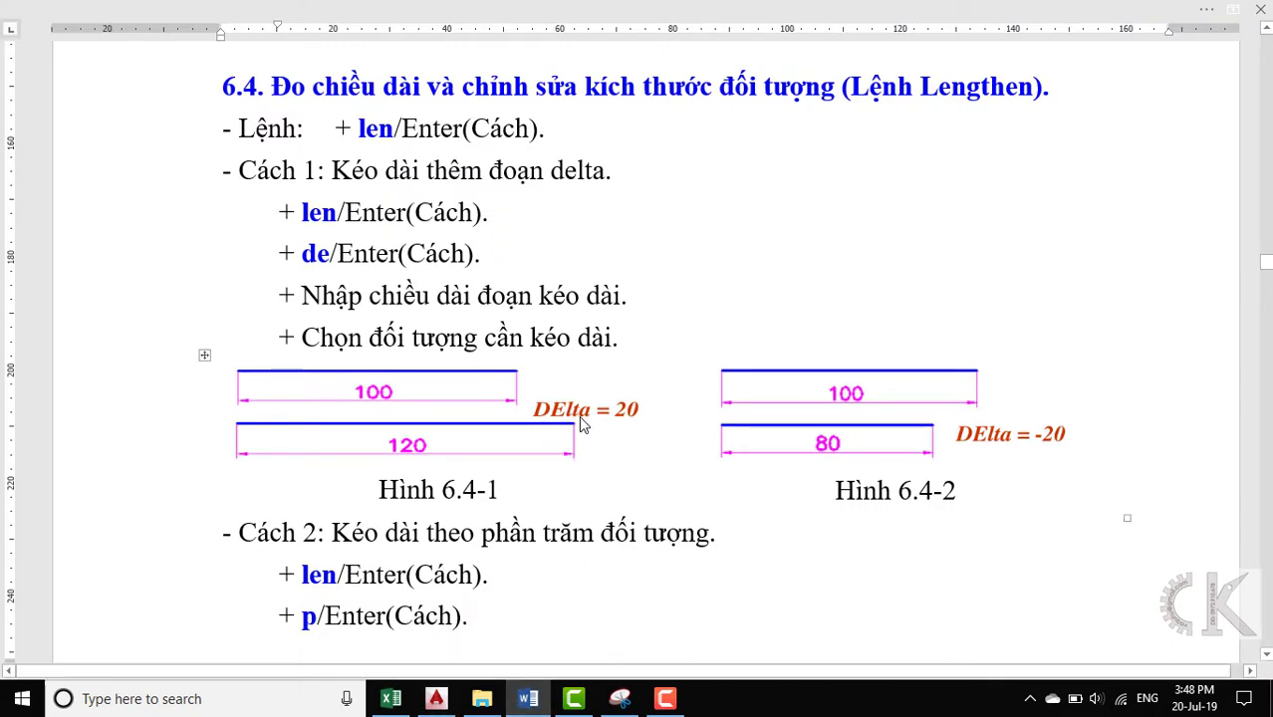
# Scroll the Word notes down to the Percent and Total sections, then return to AutoCAD.
pyautogui.scroll(-2, 627, 455)
pyautogui.scroll(-2, 631, 453)
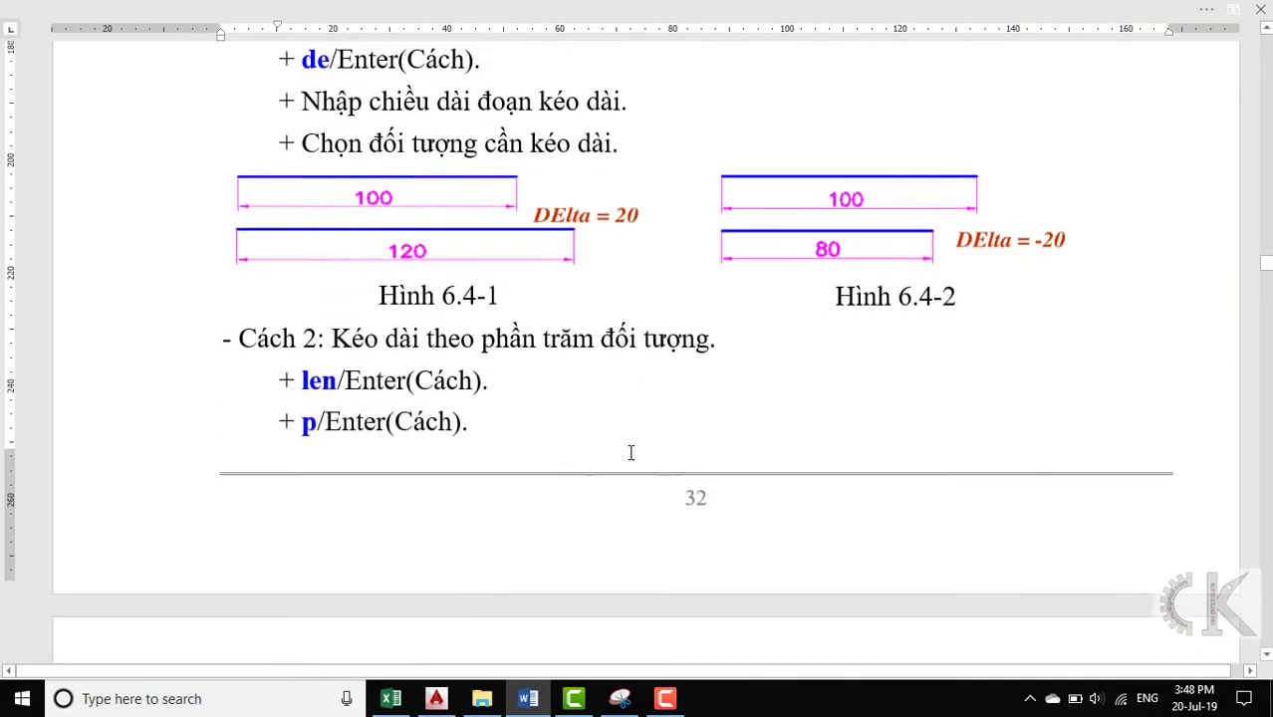
pyautogui.scroll(-2, 630, 455)
pyautogui.scroll(-4, 630, 454)
pyautogui.scroll(-3, 630, 450)
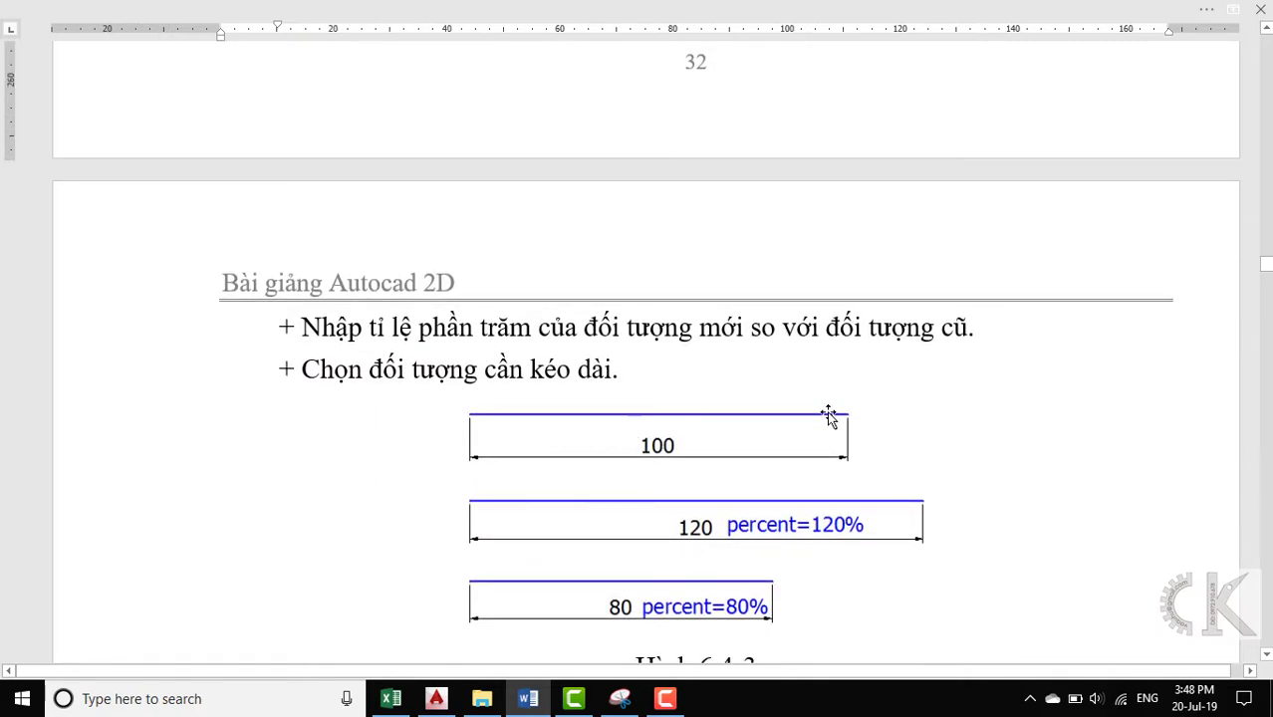
pyautogui.scroll(-3, 822, 427)
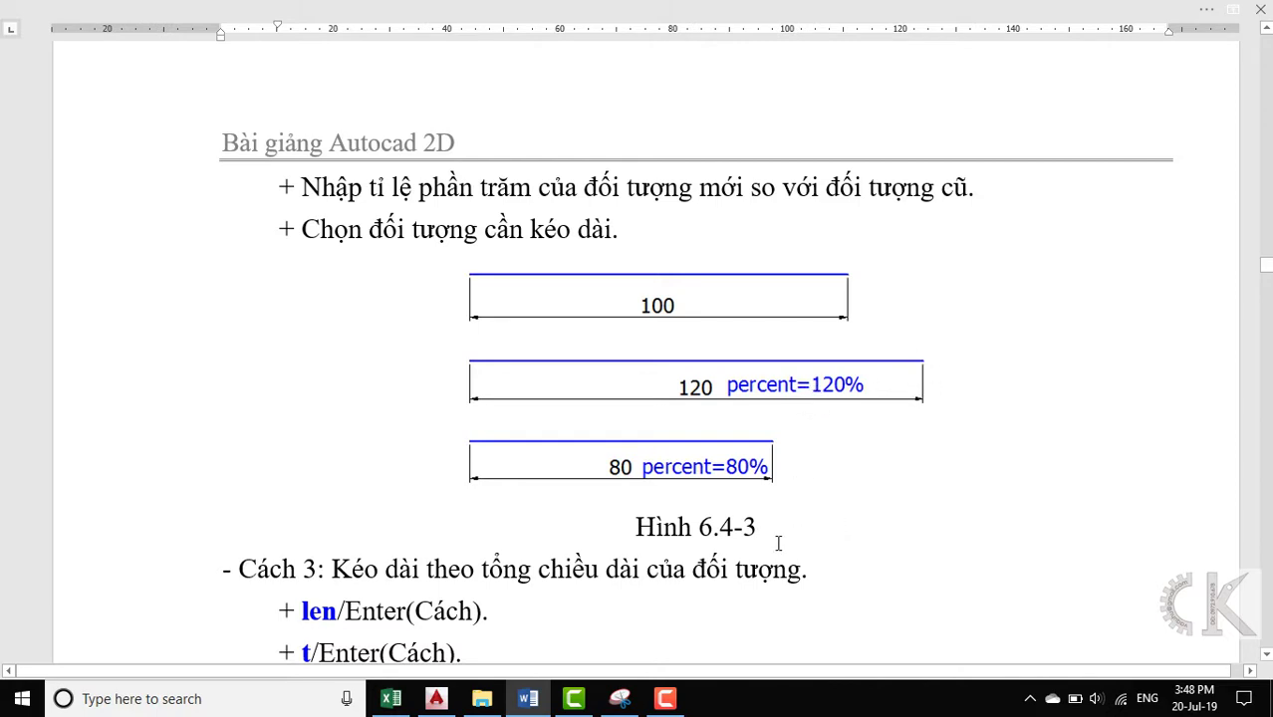
pyautogui.click(436, 697)
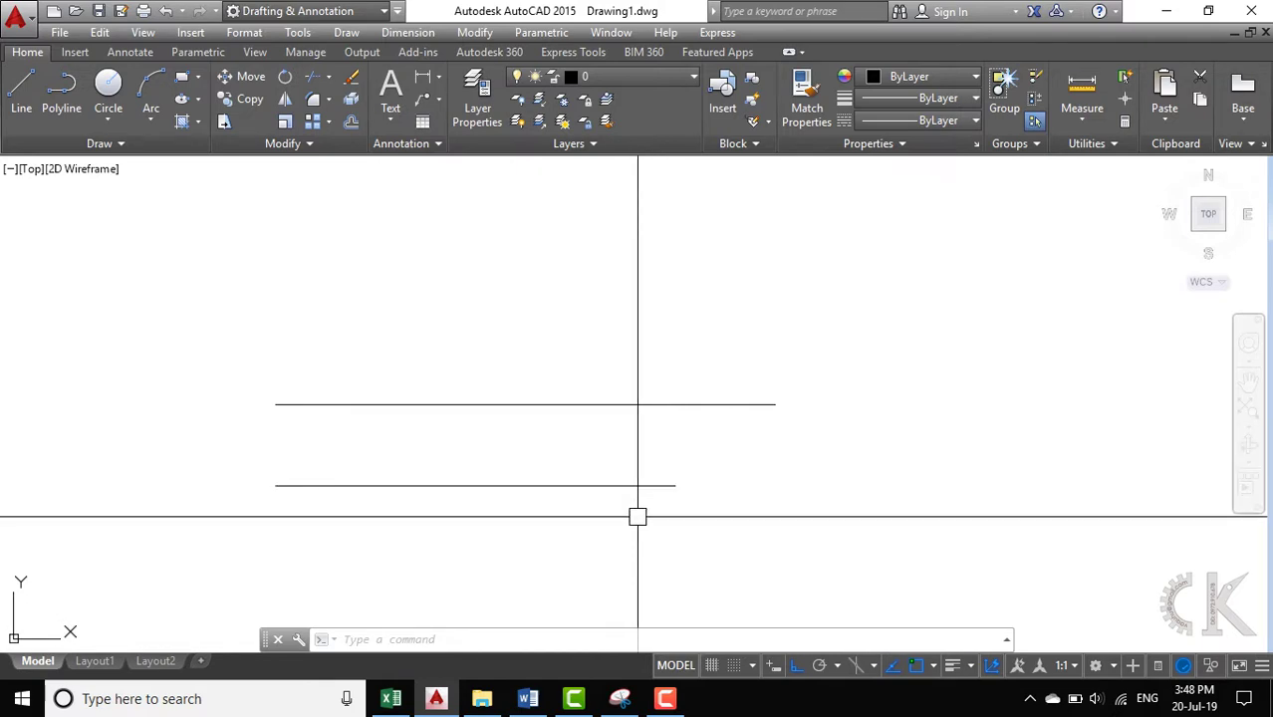
# Lengthen the lower line to 120 percent with LENGTHEN's Percent option.
pyautogui.write('len')
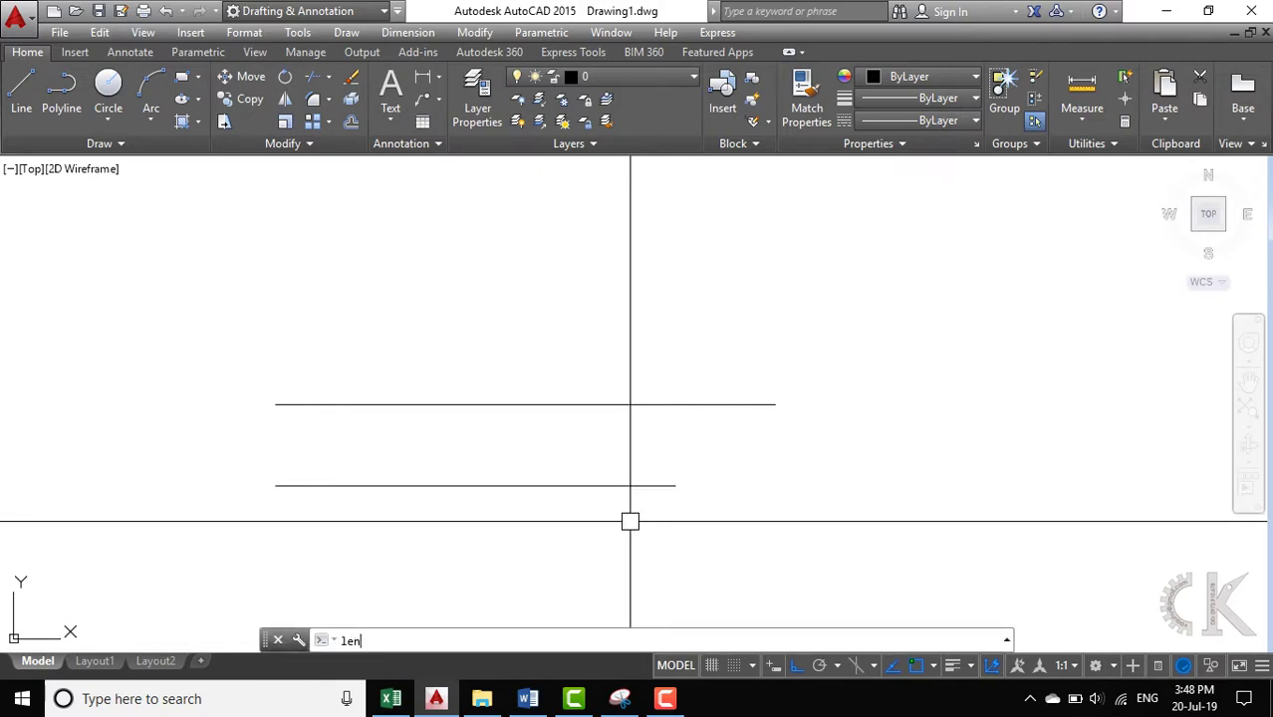
pyautogui.press('Return')
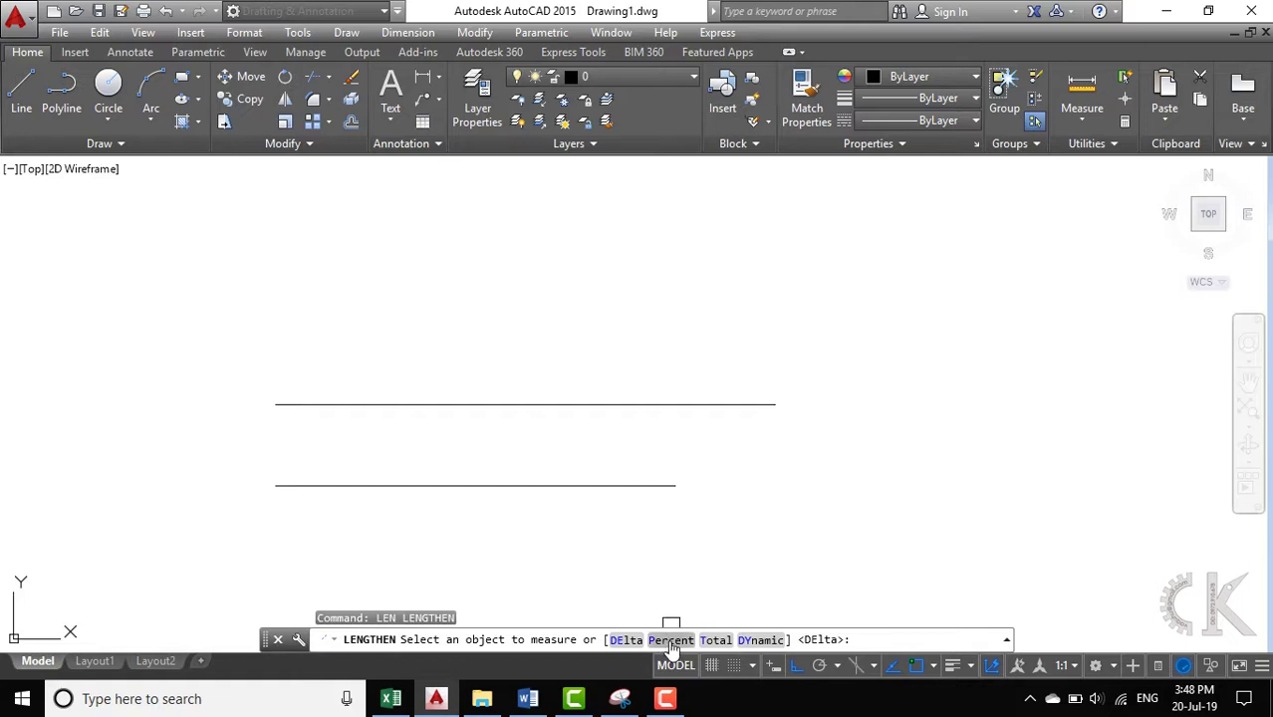
pyautogui.click(671, 641)
pyautogui.write('120')
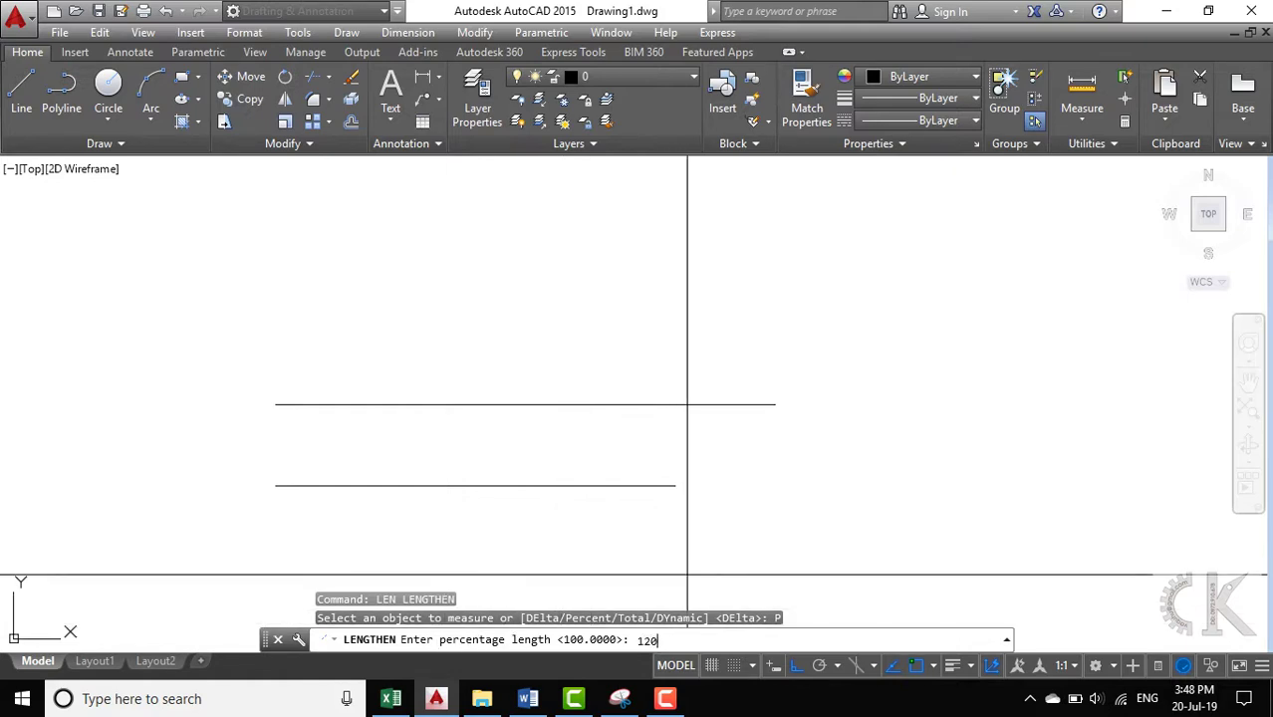
pyautogui.press('Return')
pyautogui.click(654, 490)
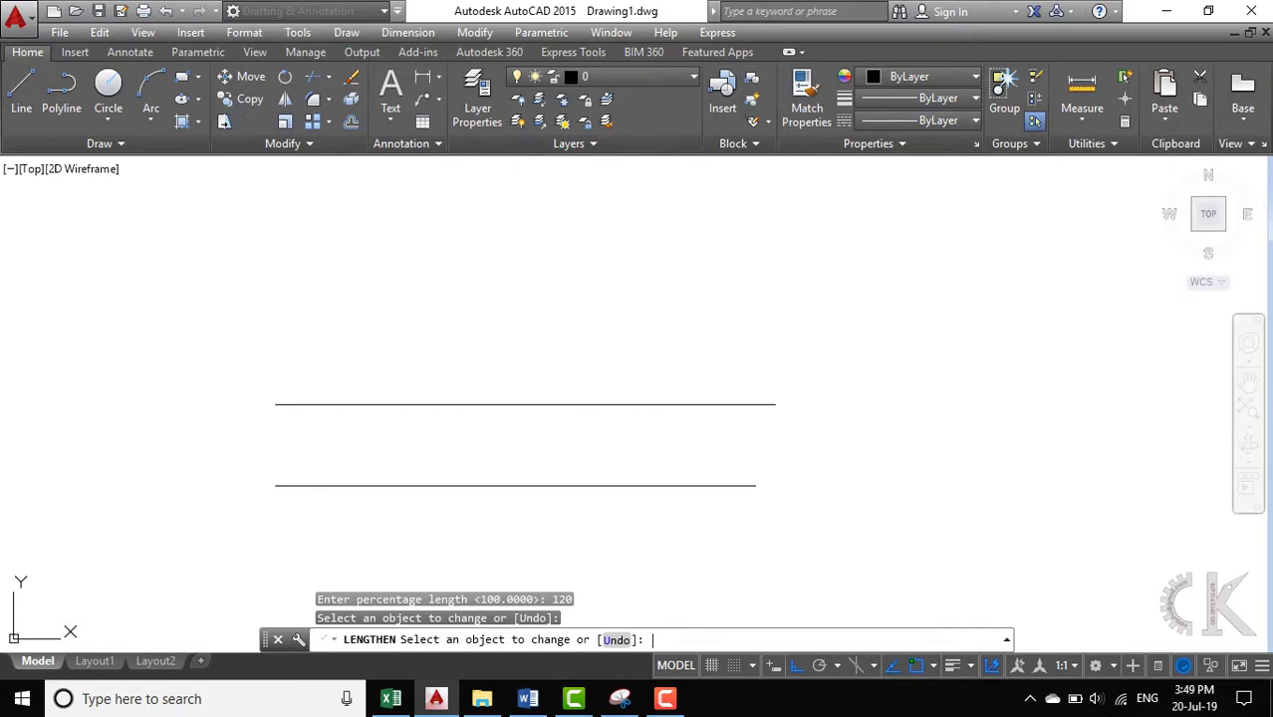
pyautogui.press('Return')
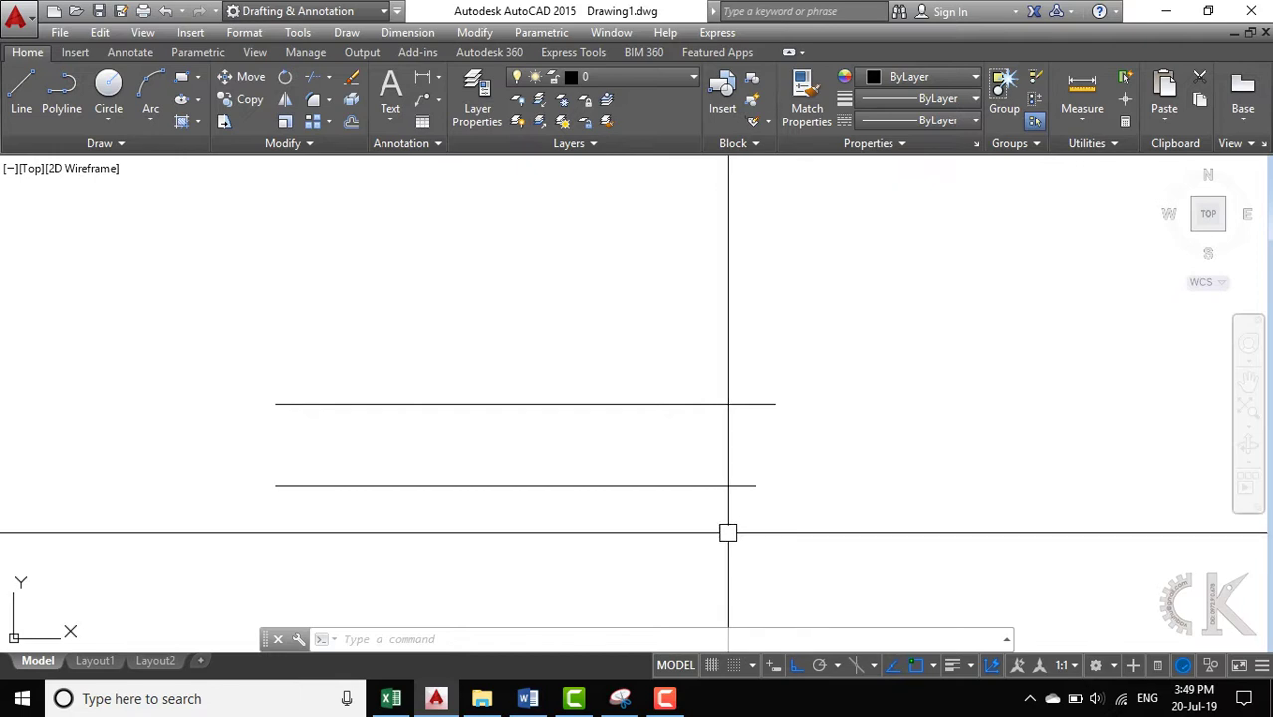
# Re-measure the lower line with LENGTHEN, confirming 96.0000 units, and open the Start menu.
pyautogui.write('len')
pyautogui.press('Return')
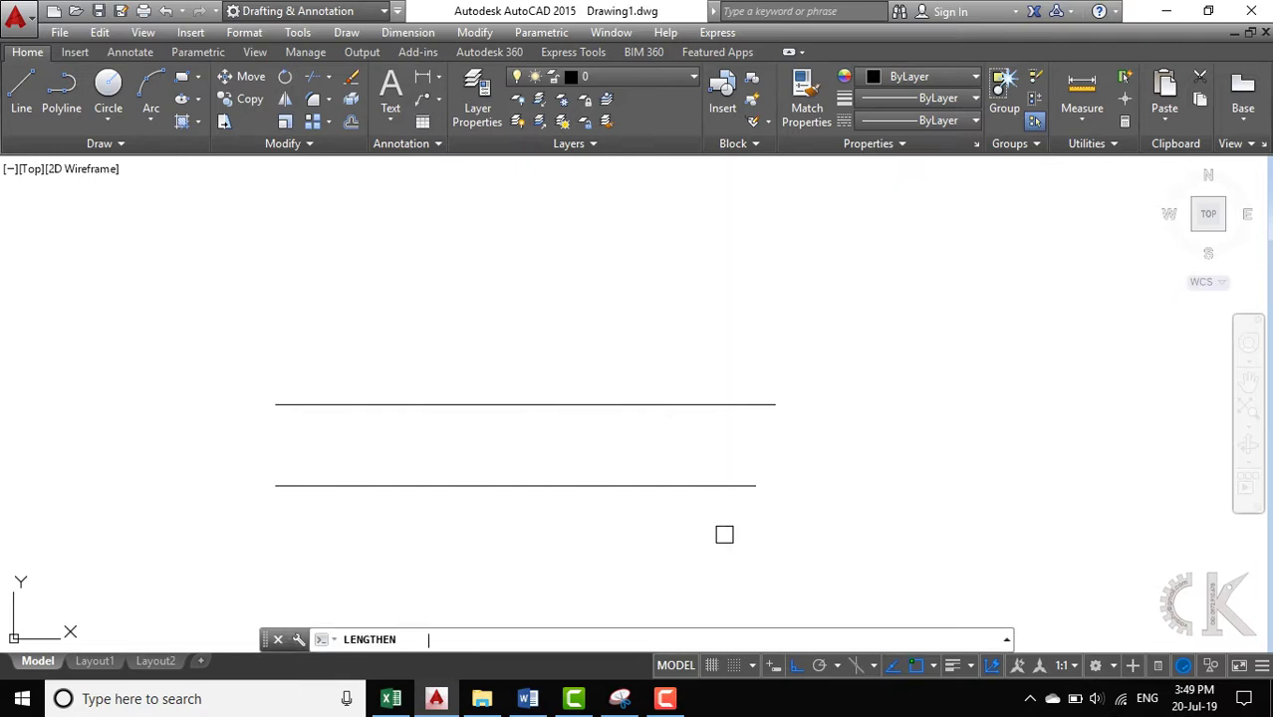
pyautogui.click(680, 485)
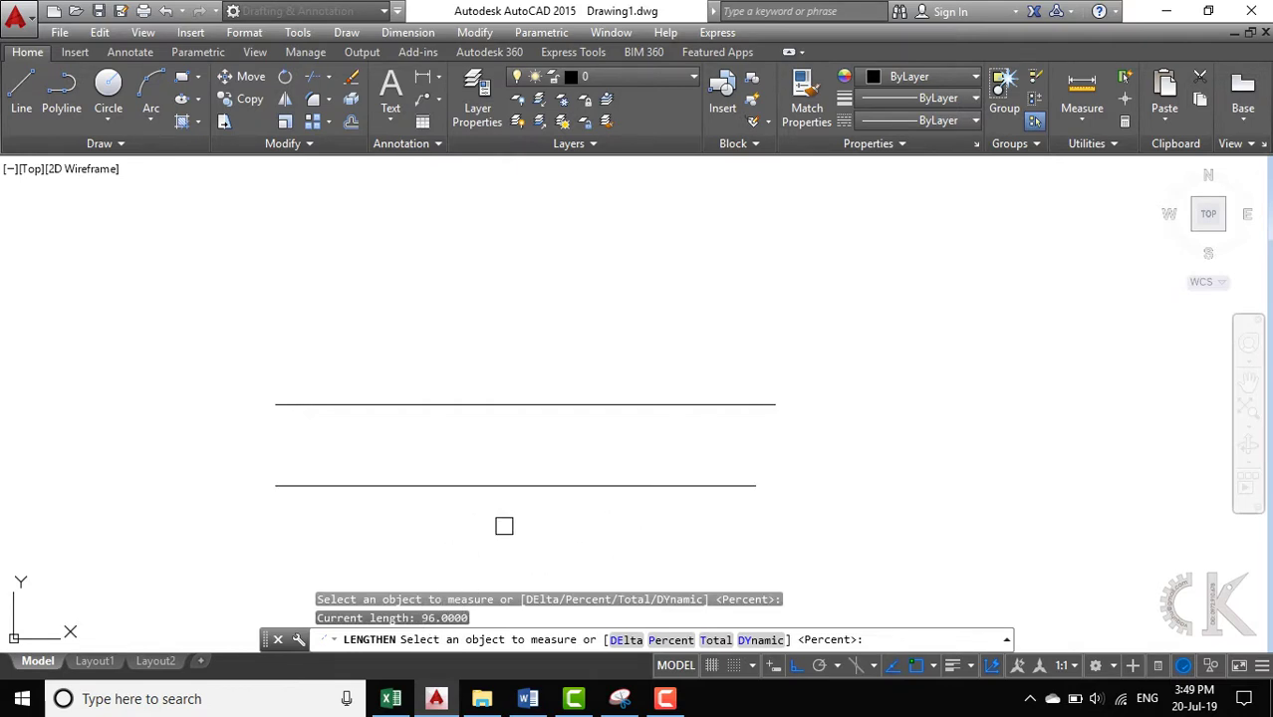
pyautogui.click(22, 698)
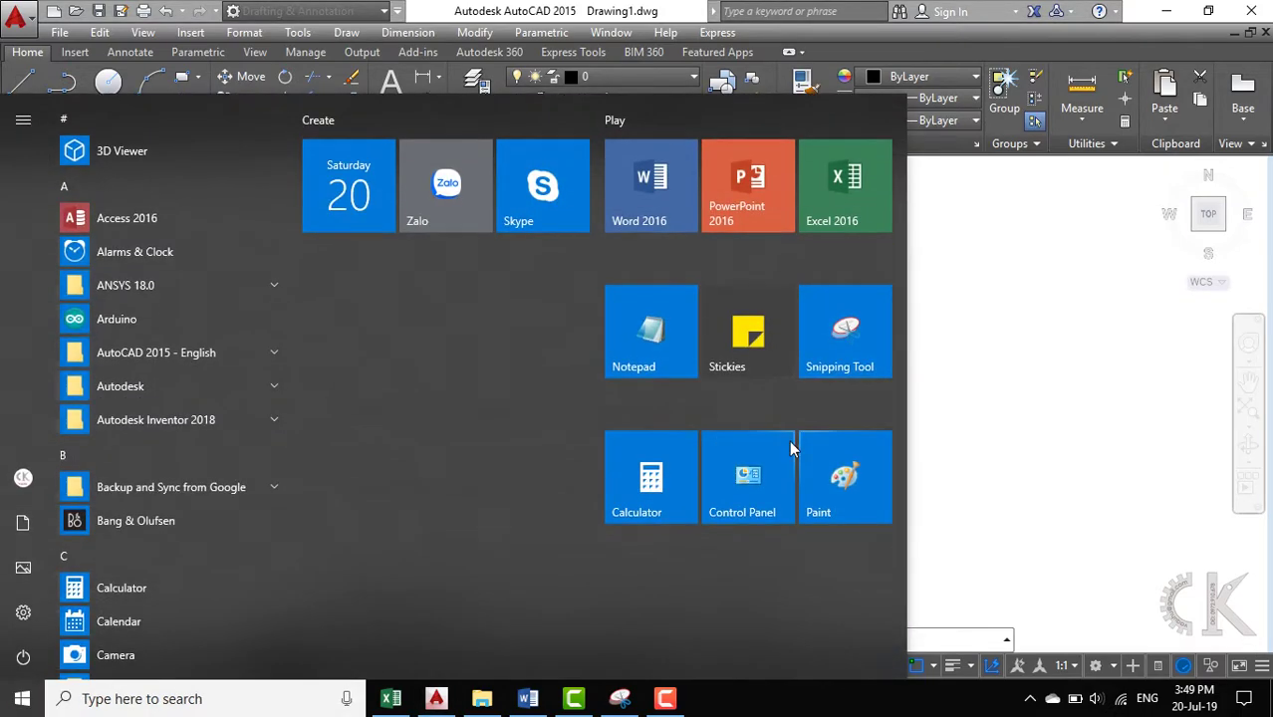
# Compute 80 × 1.2 = 96 in Windows Calculator.
pyautogui.click(672, 485)
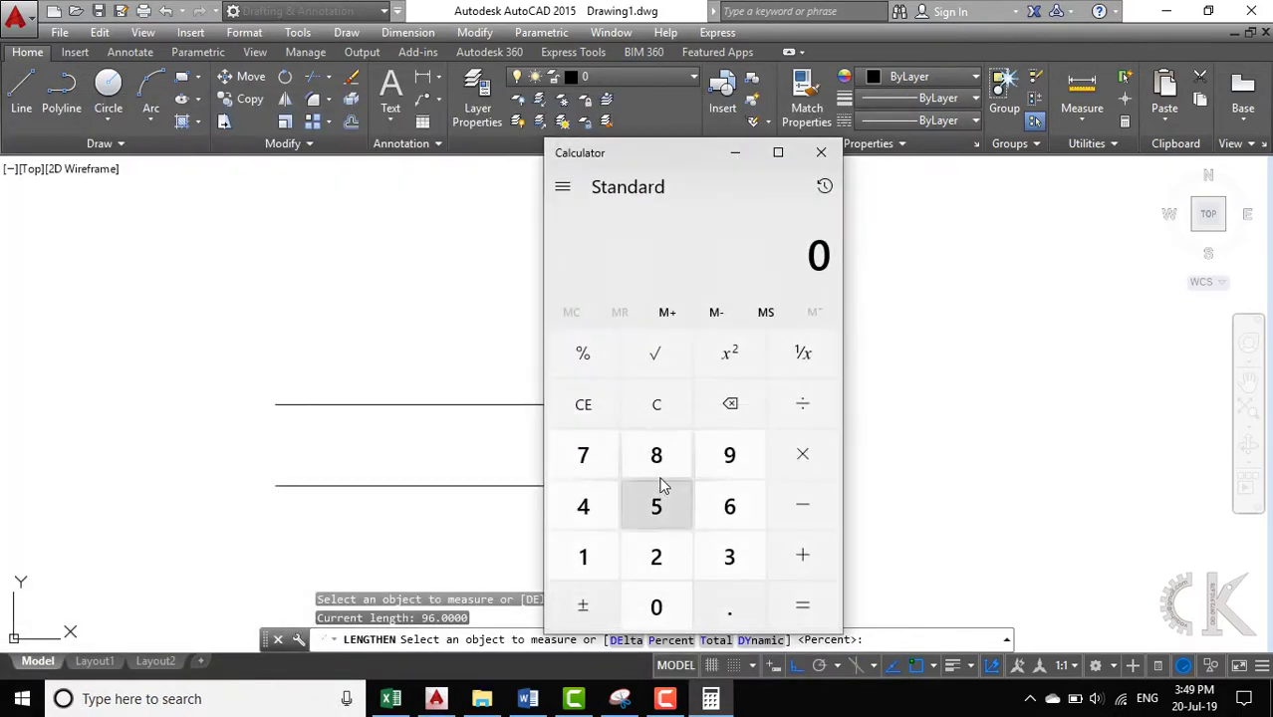
pyautogui.click(660, 476)
pyautogui.click(656, 605)
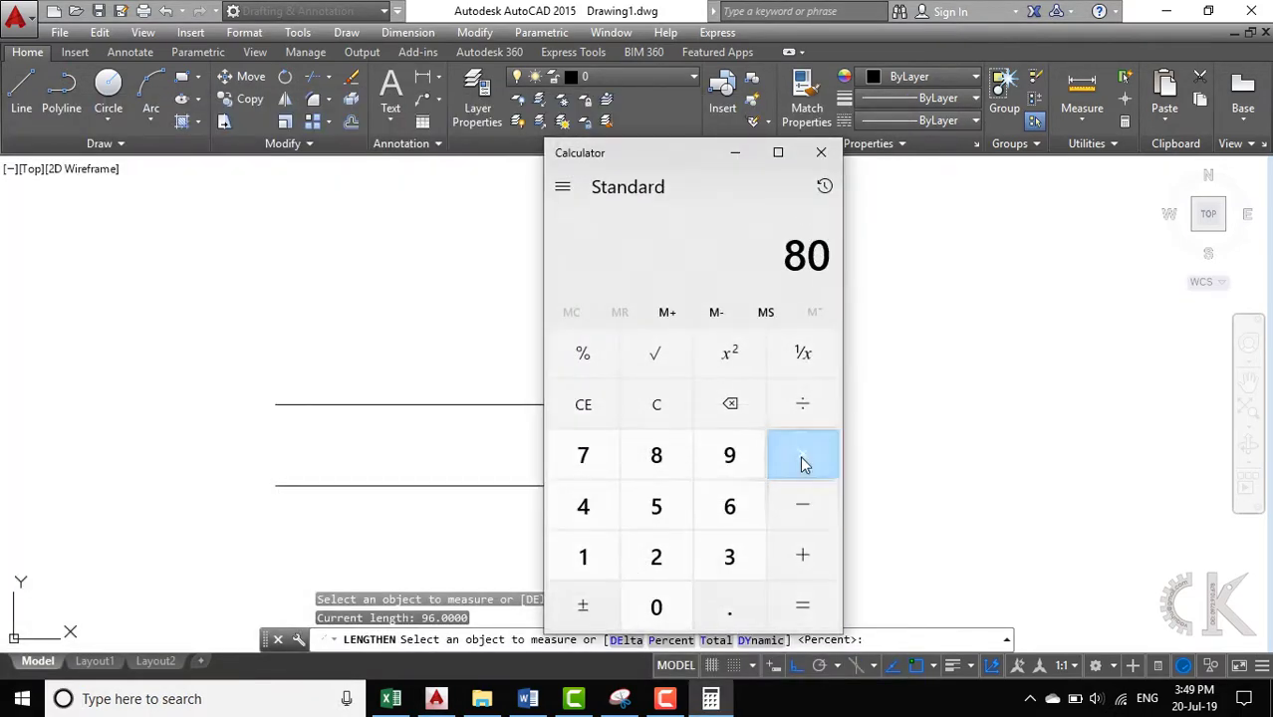
pyautogui.click(802, 462)
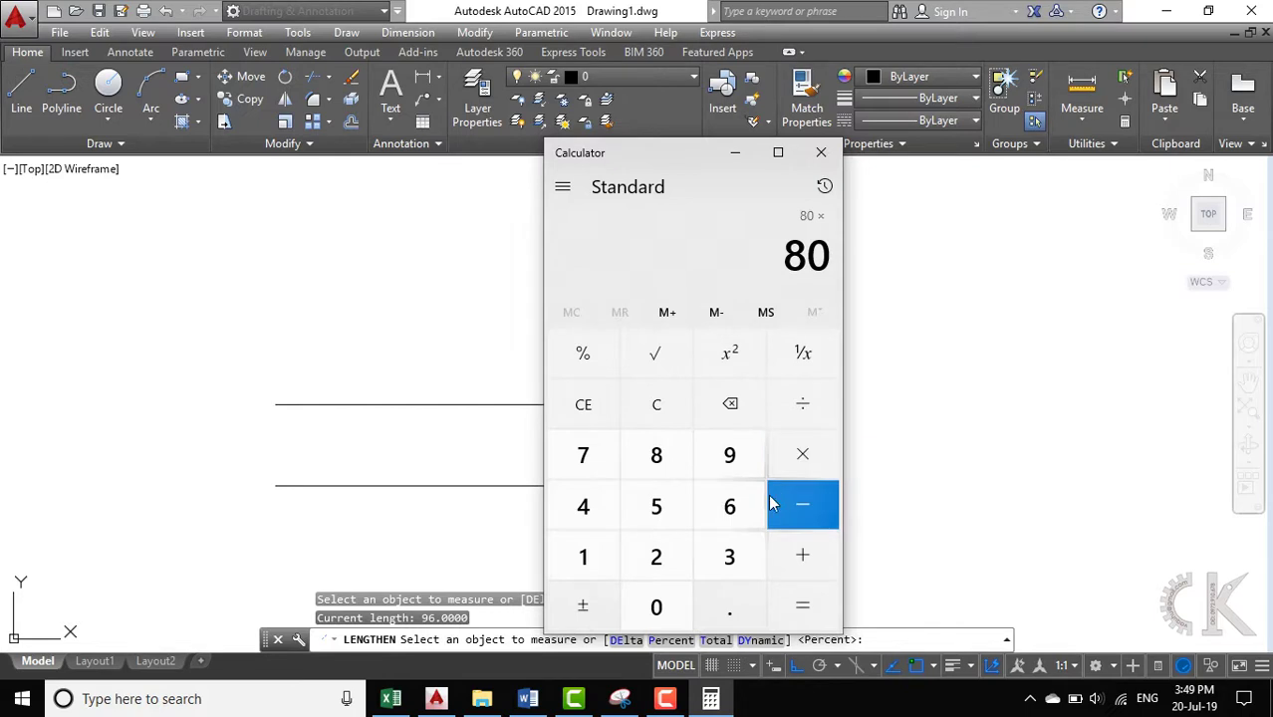
pyautogui.click(596, 561)
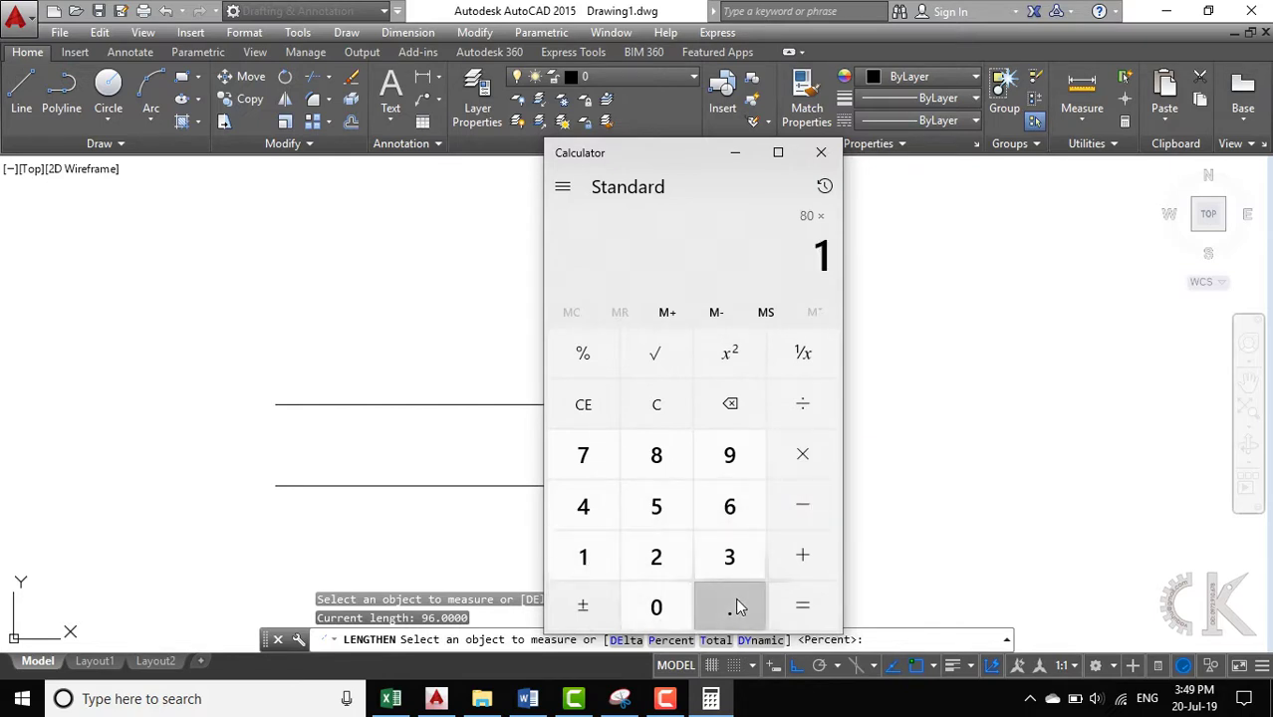
pyautogui.click(733, 600)
pyautogui.click(666, 563)
pyautogui.click(785, 609)
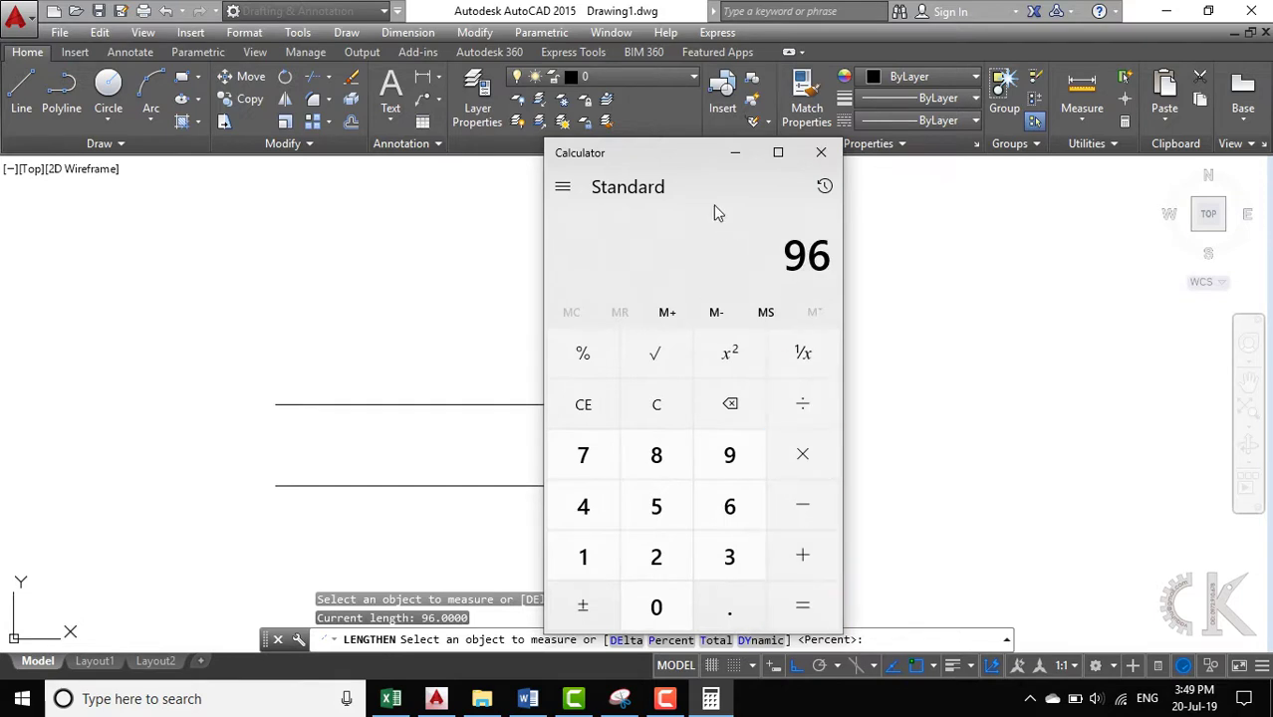
# Move the calculator aside, minimize it, and cancel the pending LENGTHEN in AutoCAD.
pyautogui.moveTo(683, 156)
pyautogui.mouseDown()
pyautogui.moveTo(162, 111)
pyautogui.moveTo(238, 129)
pyautogui.mouseUp()
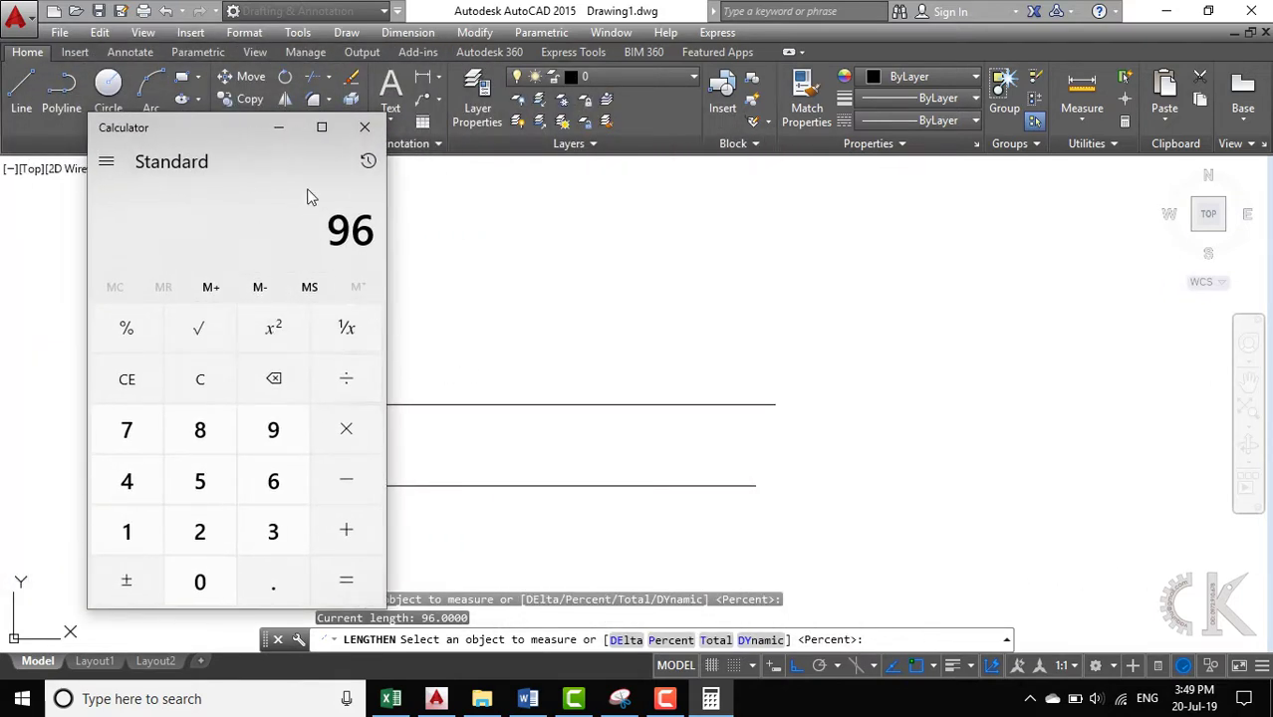
pyautogui.click(277, 126)
pyautogui.press('Escape')
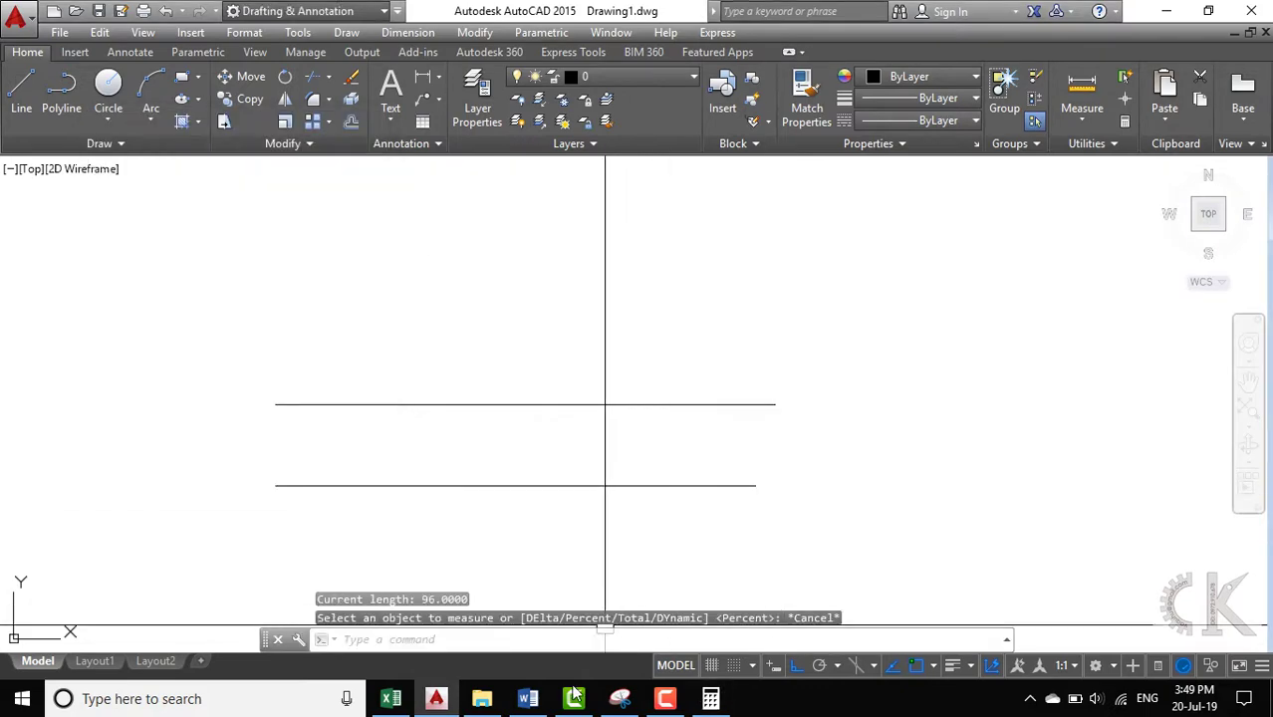
# Return to the Word notes and scroll to Cách 3's Tổng l=120 and Tổng l=80 figure.
pyautogui.click(527, 700)
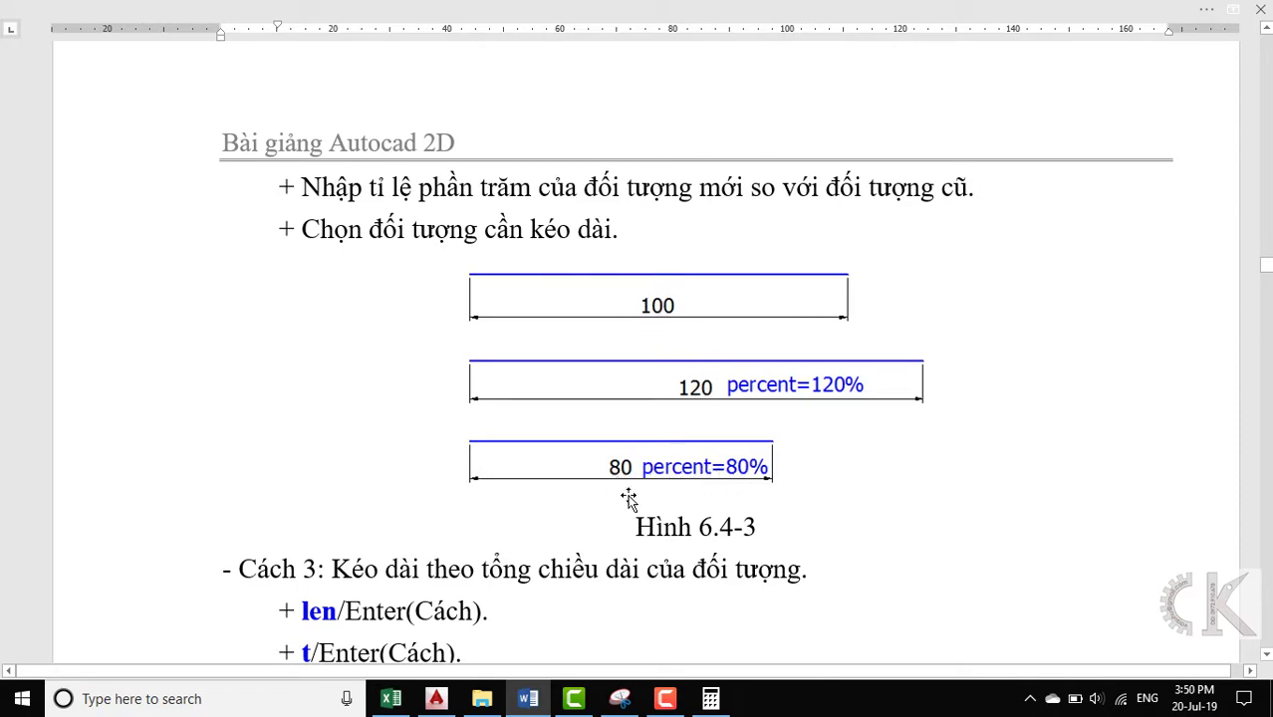
pyautogui.scroll(-3, 558, 478)
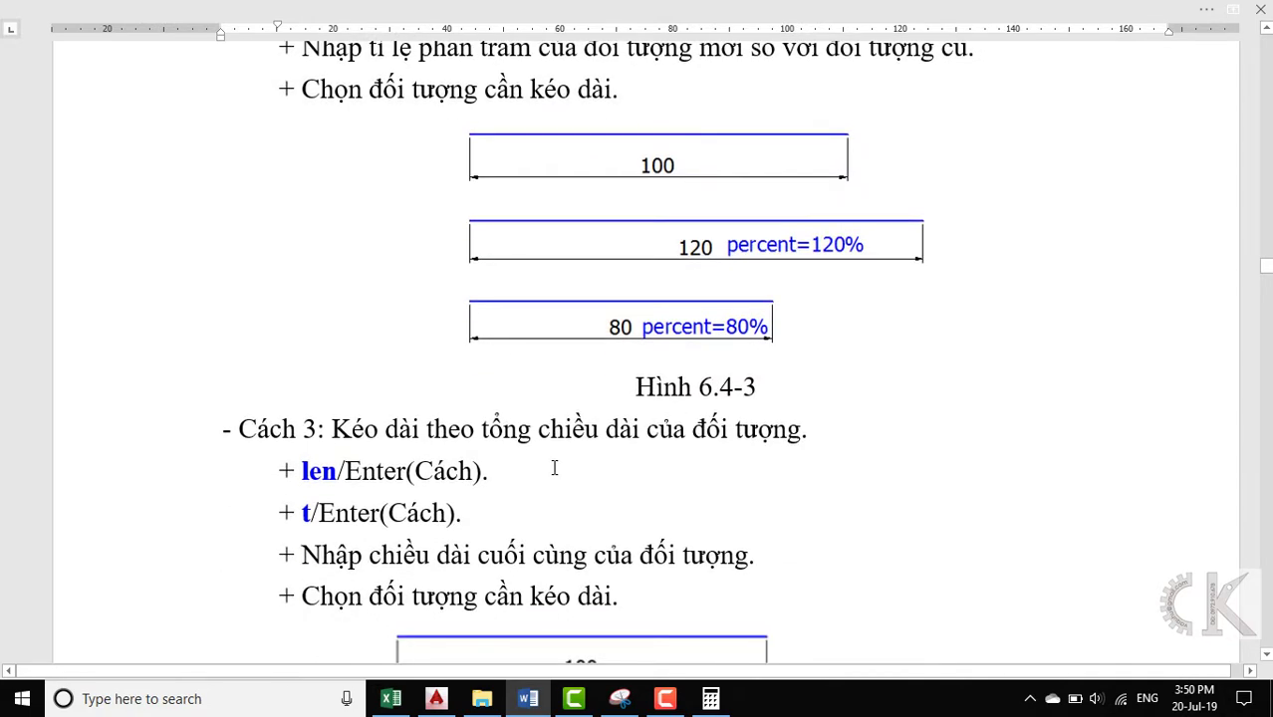
pyautogui.scroll(-3, 555, 468)
pyautogui.scroll(3, 597, 307)
pyautogui.scroll(-2, 423, 468)
pyautogui.scroll(-3, 426, 465)
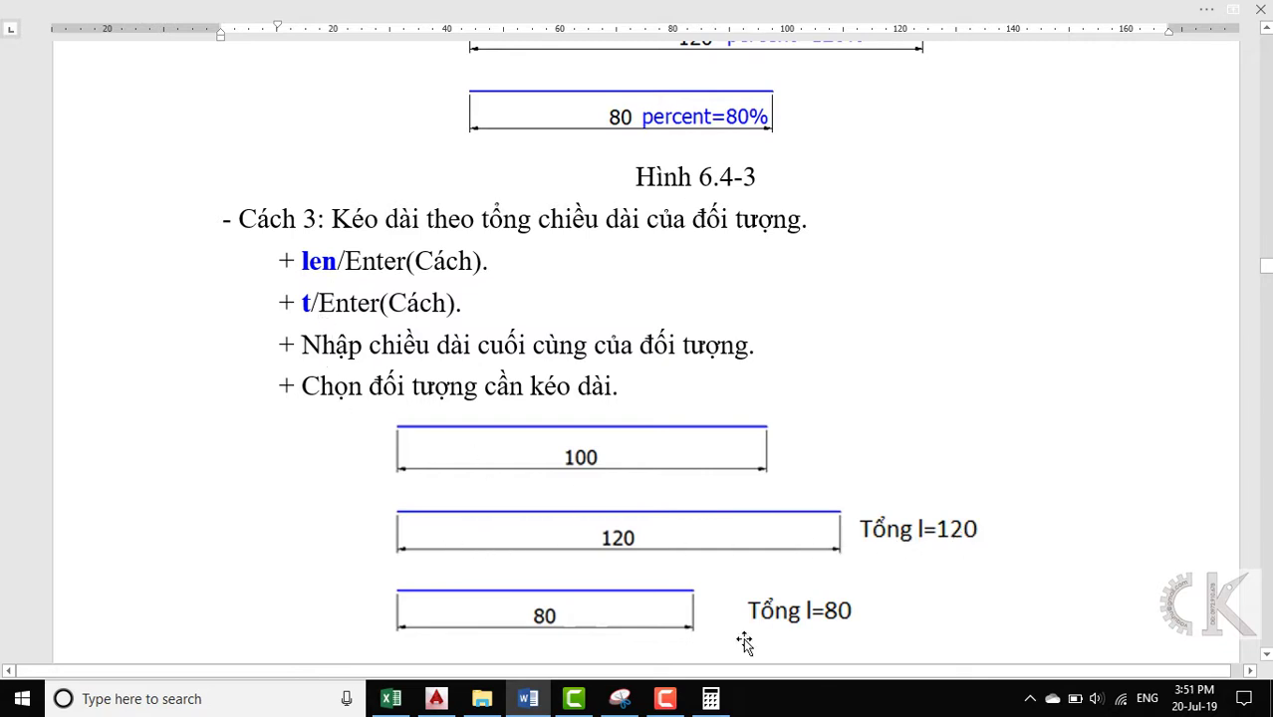
# Back in AutoCAD, draw a new 100-unit horizontal line in empty space.
pyautogui.click(436, 698)
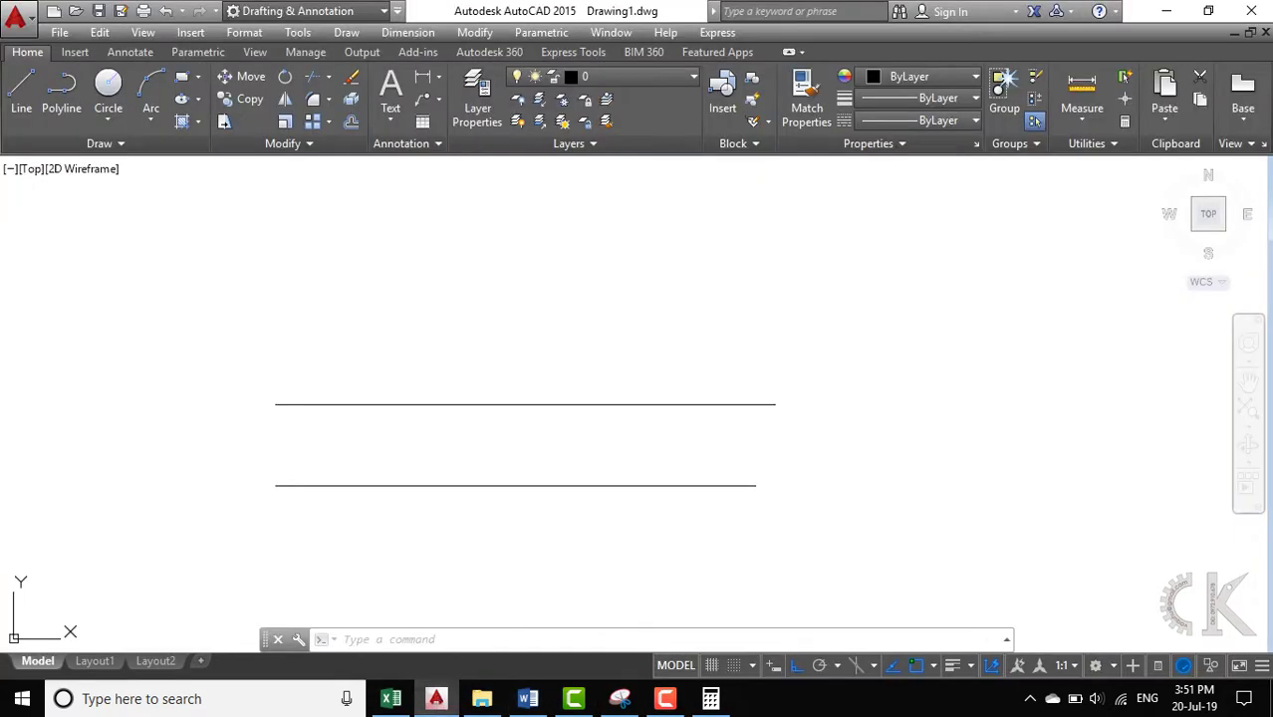
pyautogui.moveTo(756, 477); pyautogui.dragTo(167, 452, button='middle')
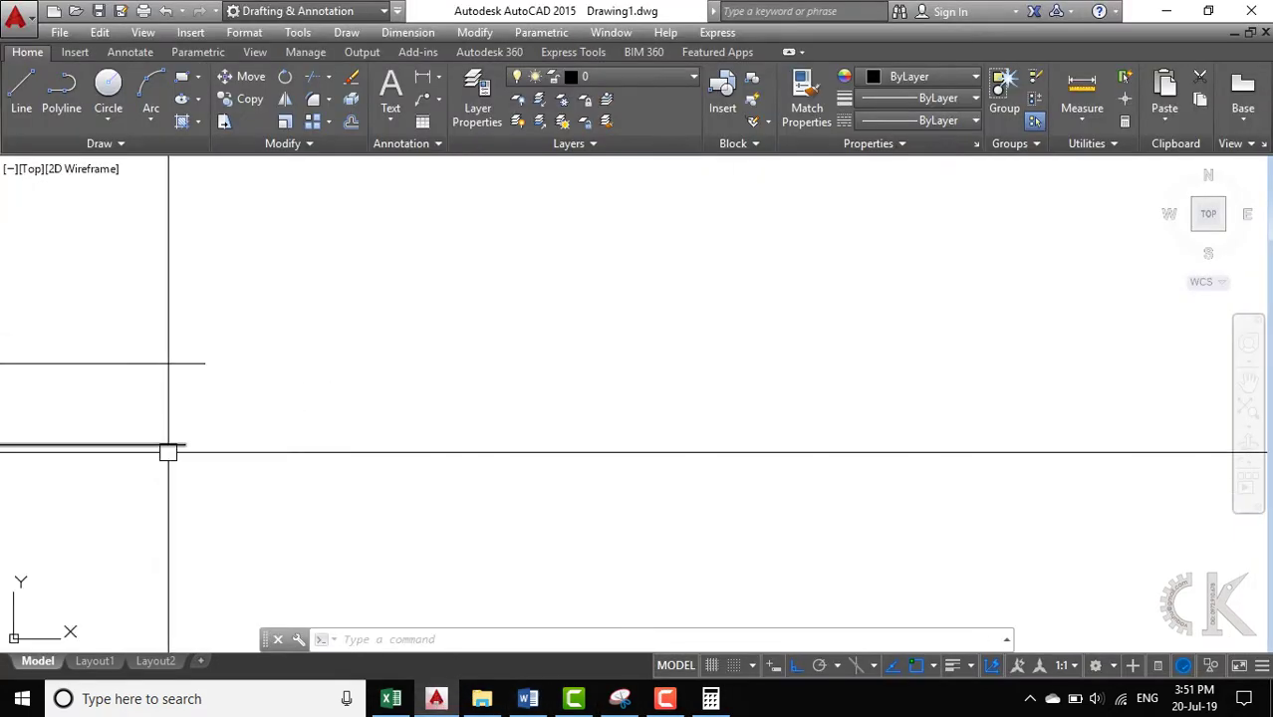
pyautogui.write('l')
pyautogui.press('Return')
pyautogui.click(399, 402)
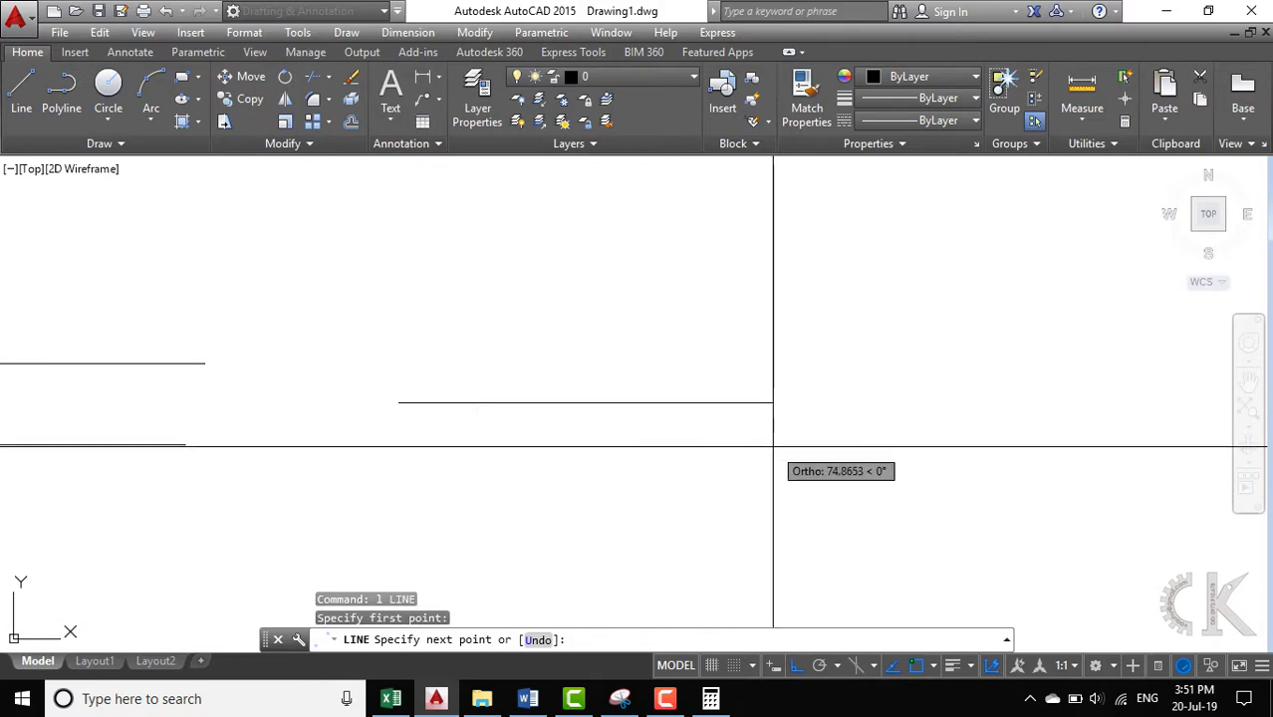
pyautogui.write('100')
pyautogui.press('Return')
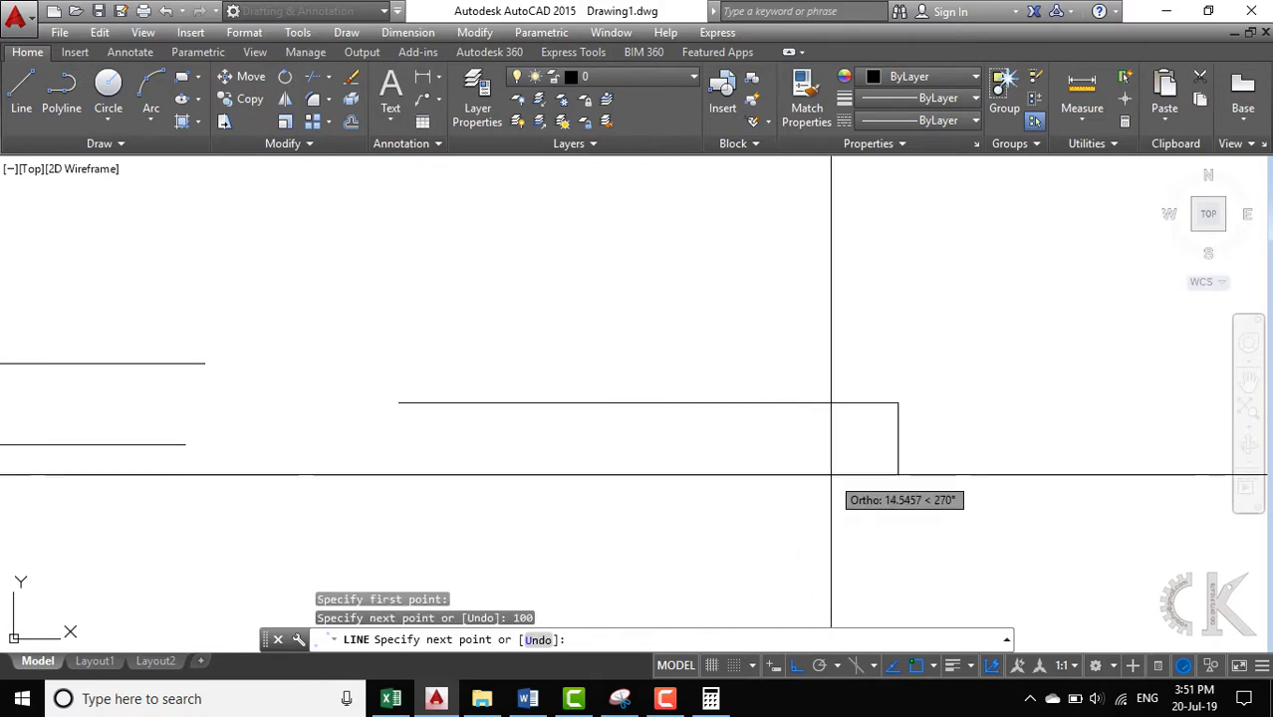
pyautogui.press('Return')
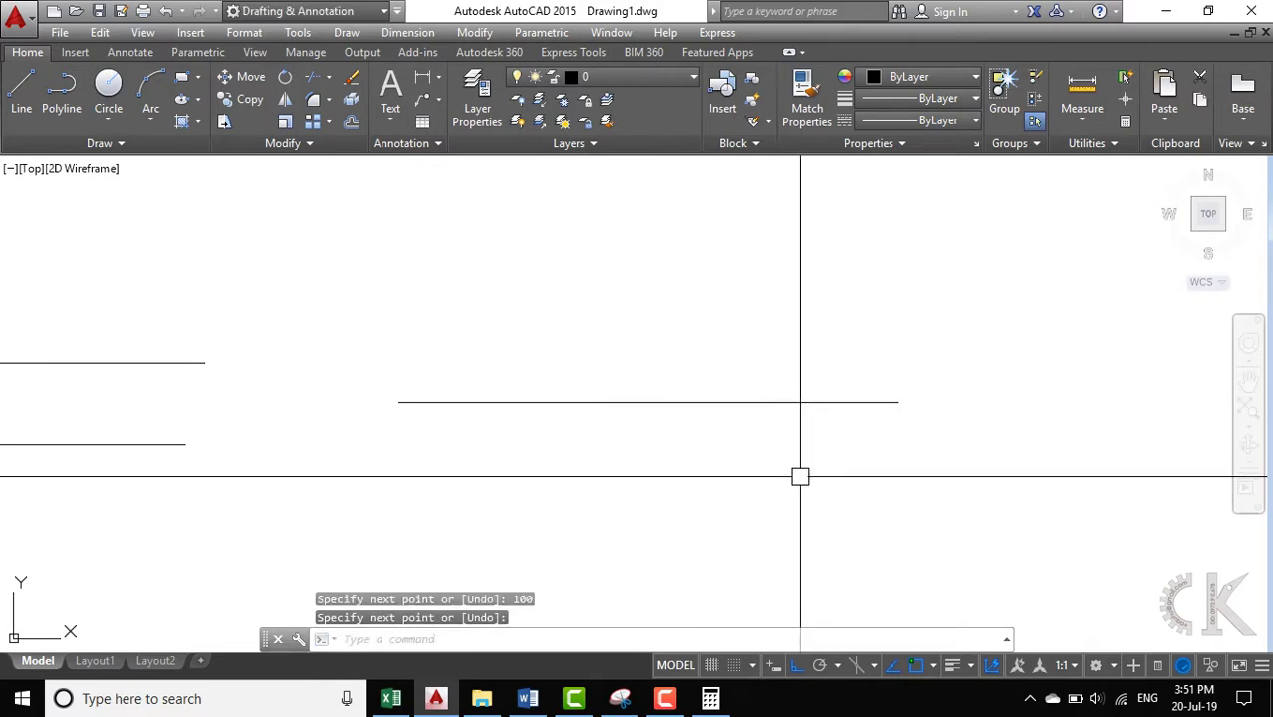
# Lengthen the new line to a total length of 120 with LENGTHEN Total.
pyautogui.write('LE')
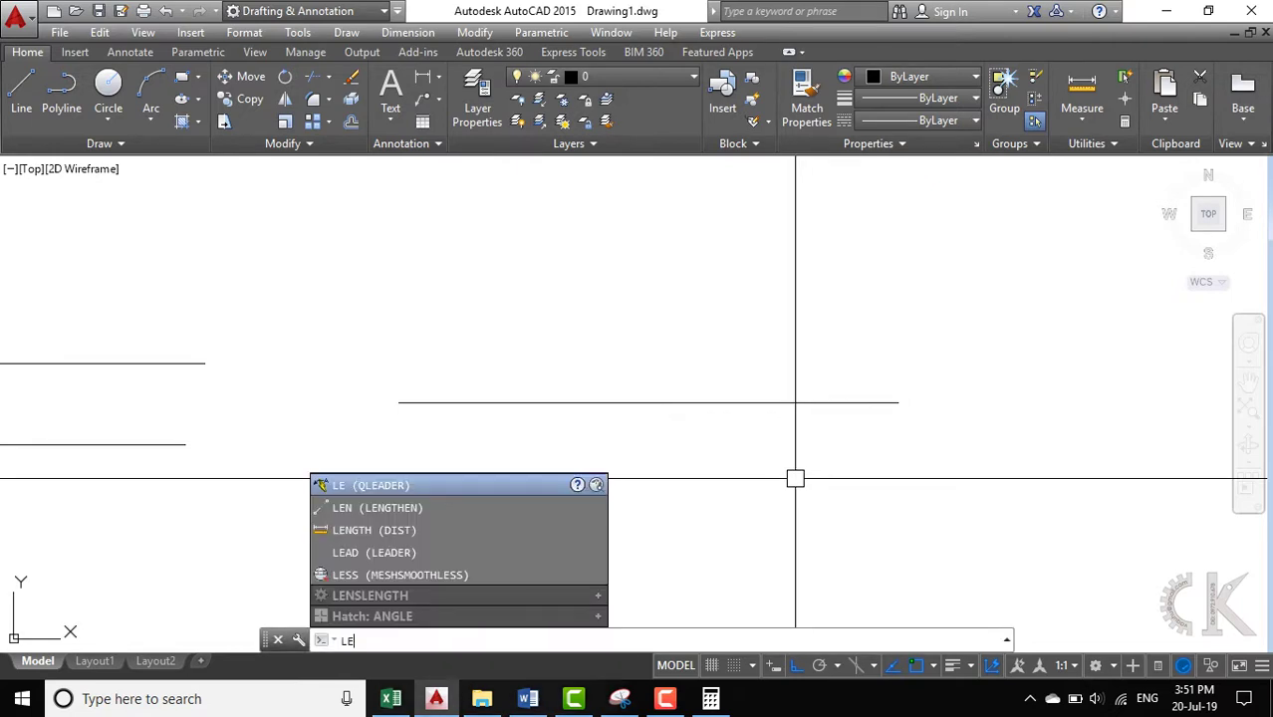
pyautogui.write('N')
pyautogui.press('Return')
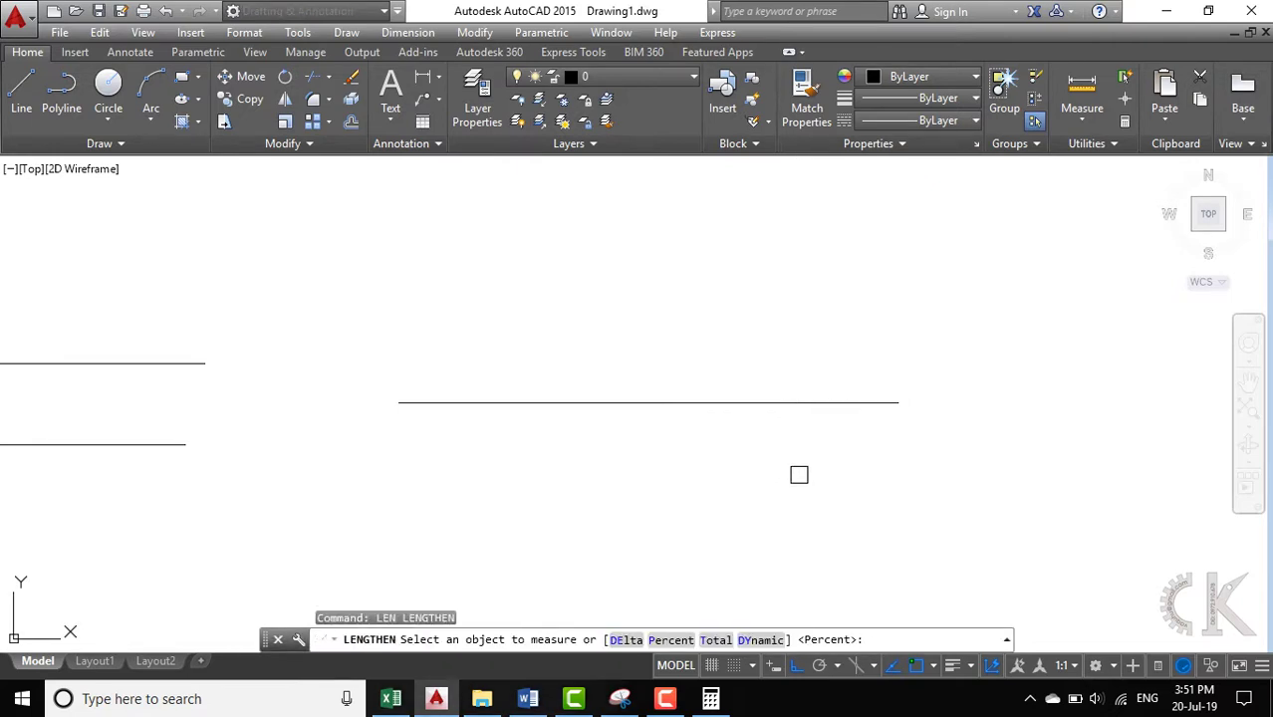
pyautogui.click(716, 641)
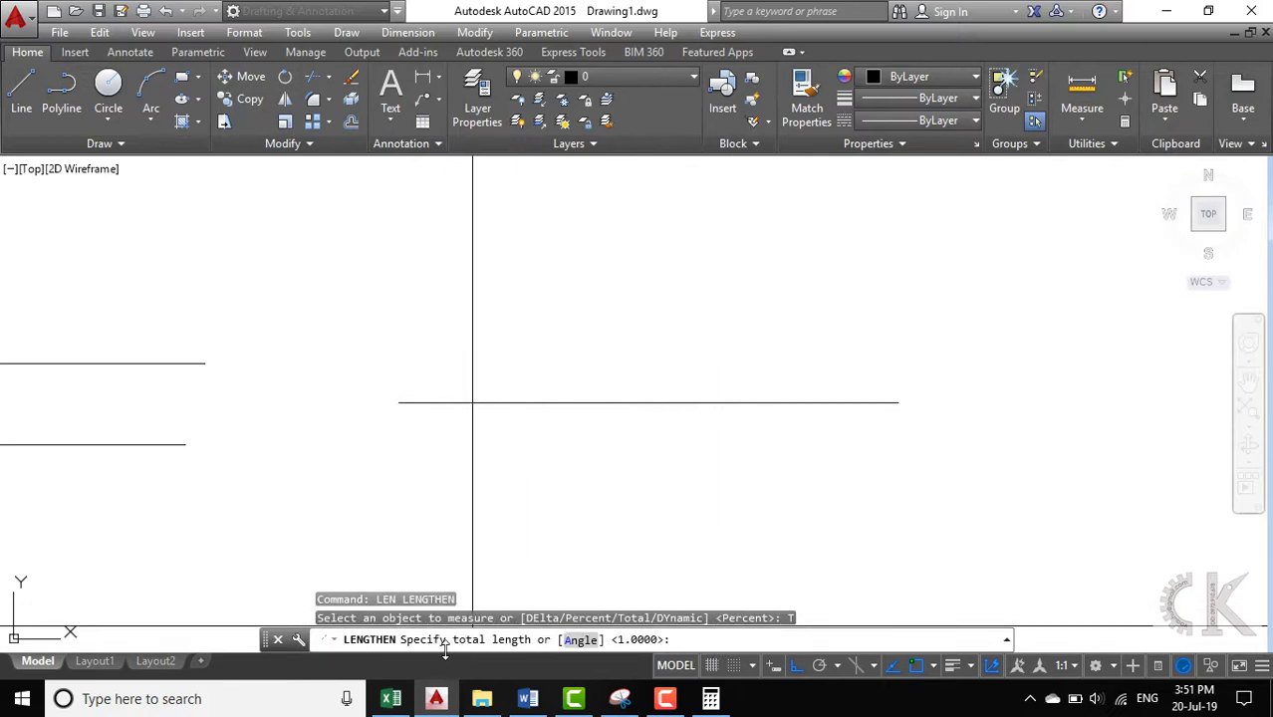
pyautogui.write('12')
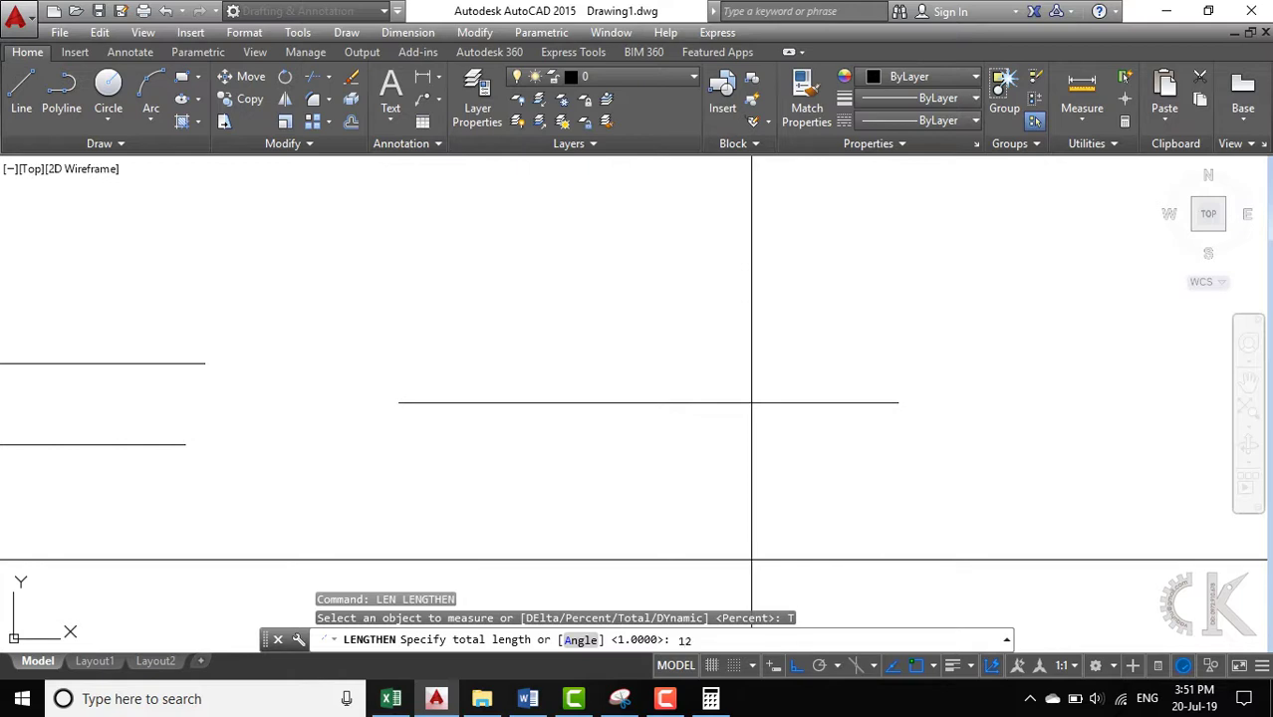
pyautogui.write('0')
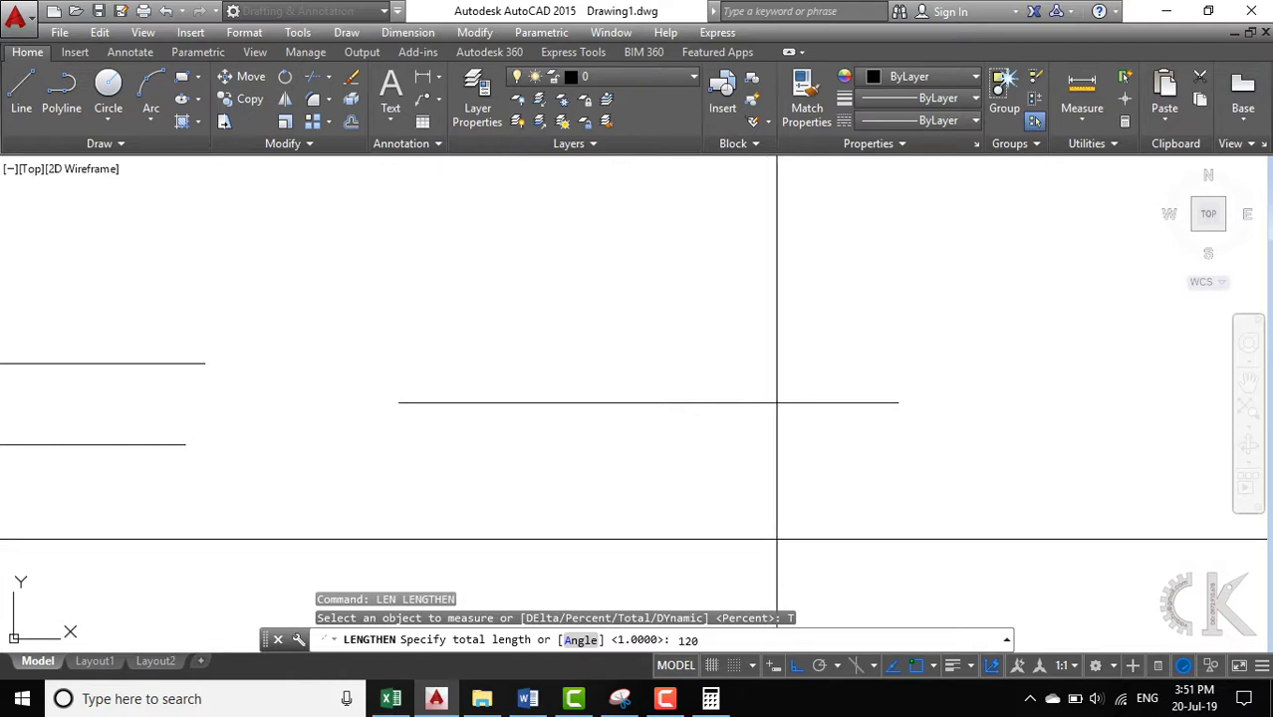
pyautogui.press('Return')
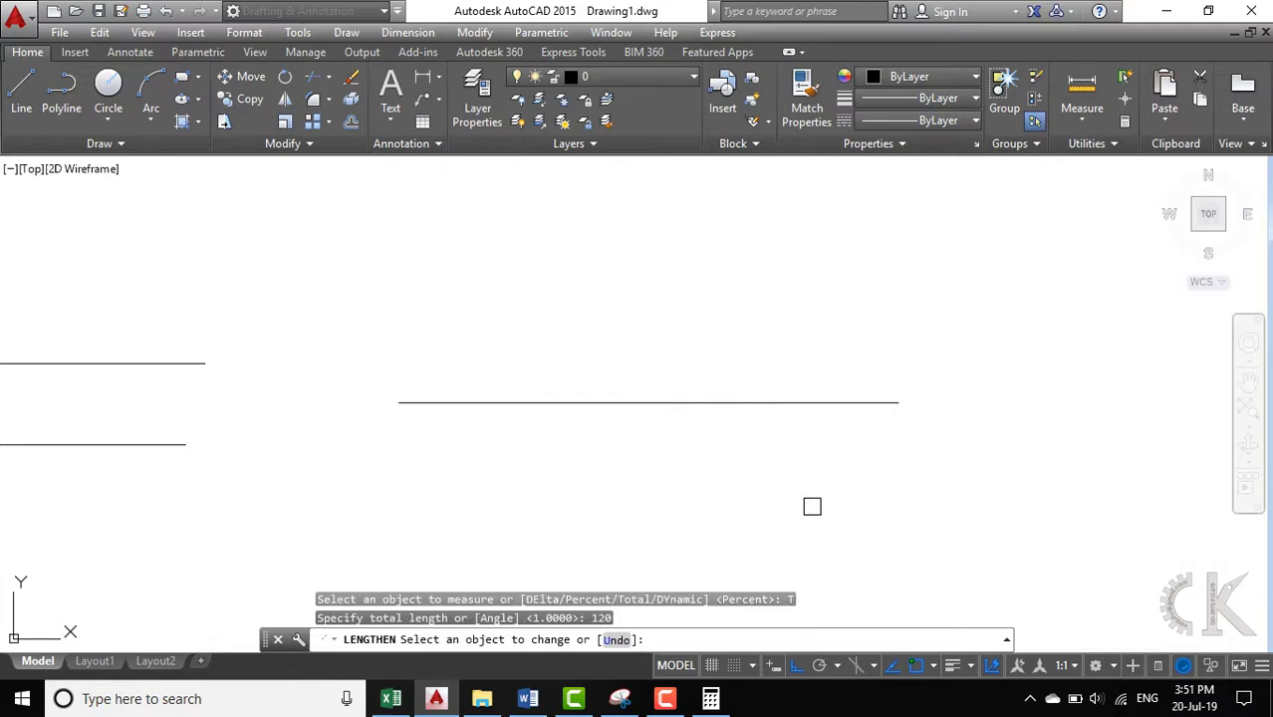
pyautogui.click(834, 402)
pyautogui.click(873, 403)
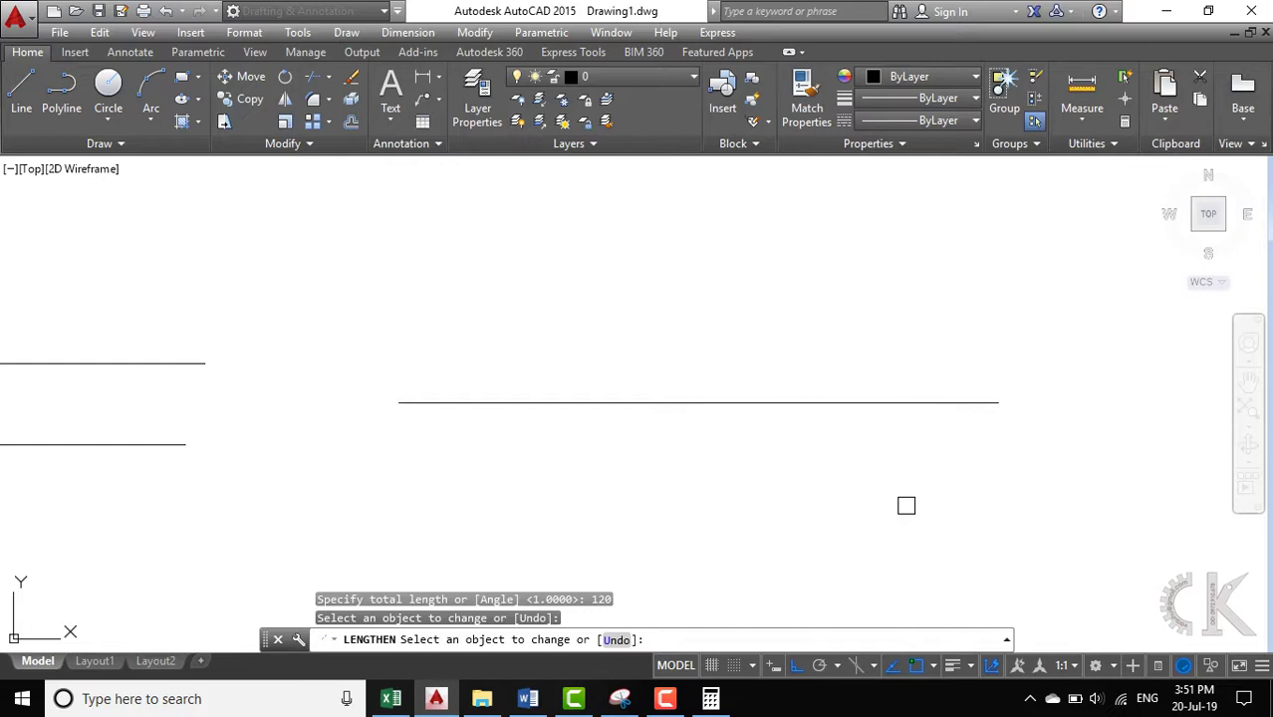
pyautogui.press('Return')
pyautogui.moveTo(834, 490); pyautogui.dragTo(776, 474, button='middle')
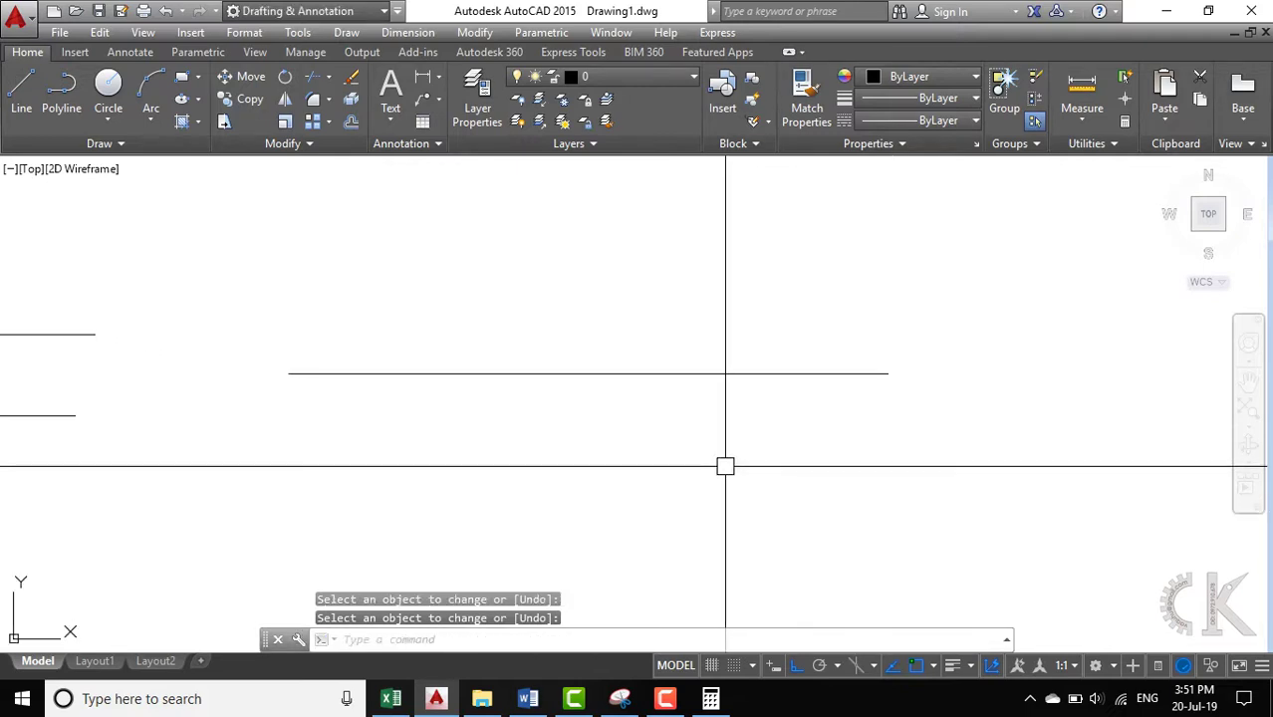
# Draw a line down from the 120-unit line's left endpoint, continuing into a shorter horizontal line below.
pyautogui.write('l')
pyautogui.press('Return')
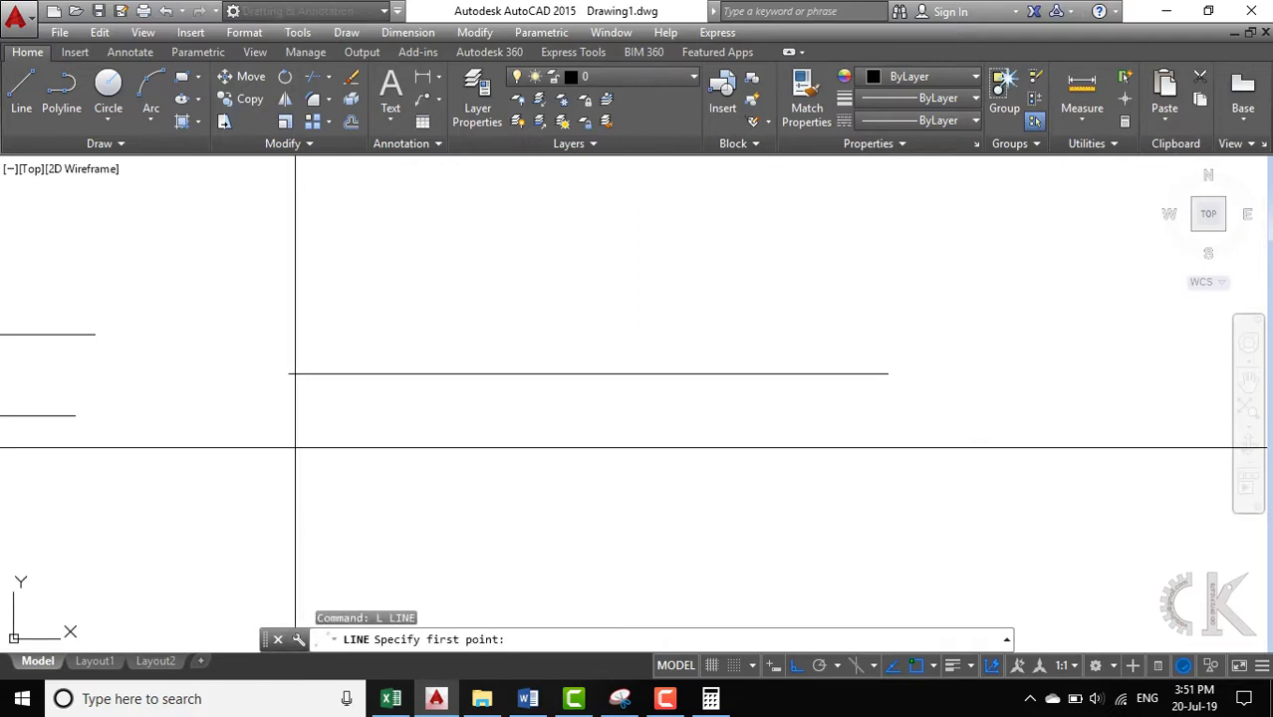
pyautogui.click(288, 373)
pyautogui.click(287, 459)
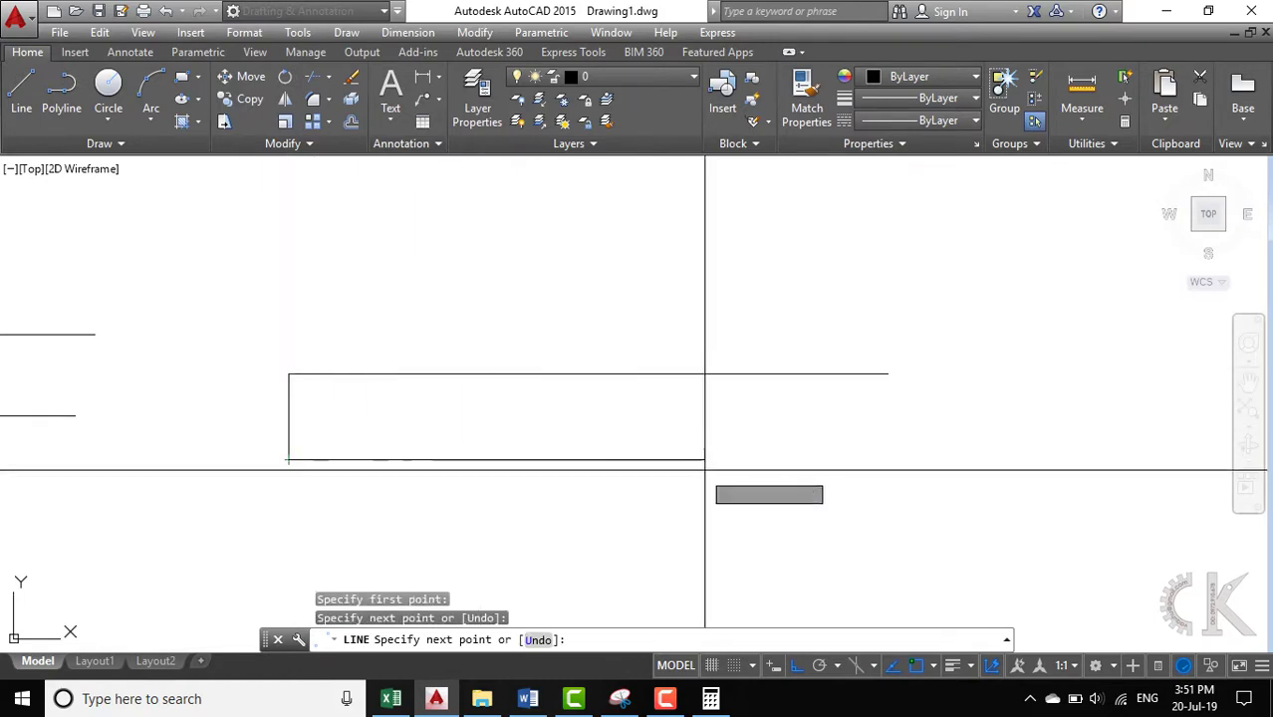
pyautogui.press('Return')
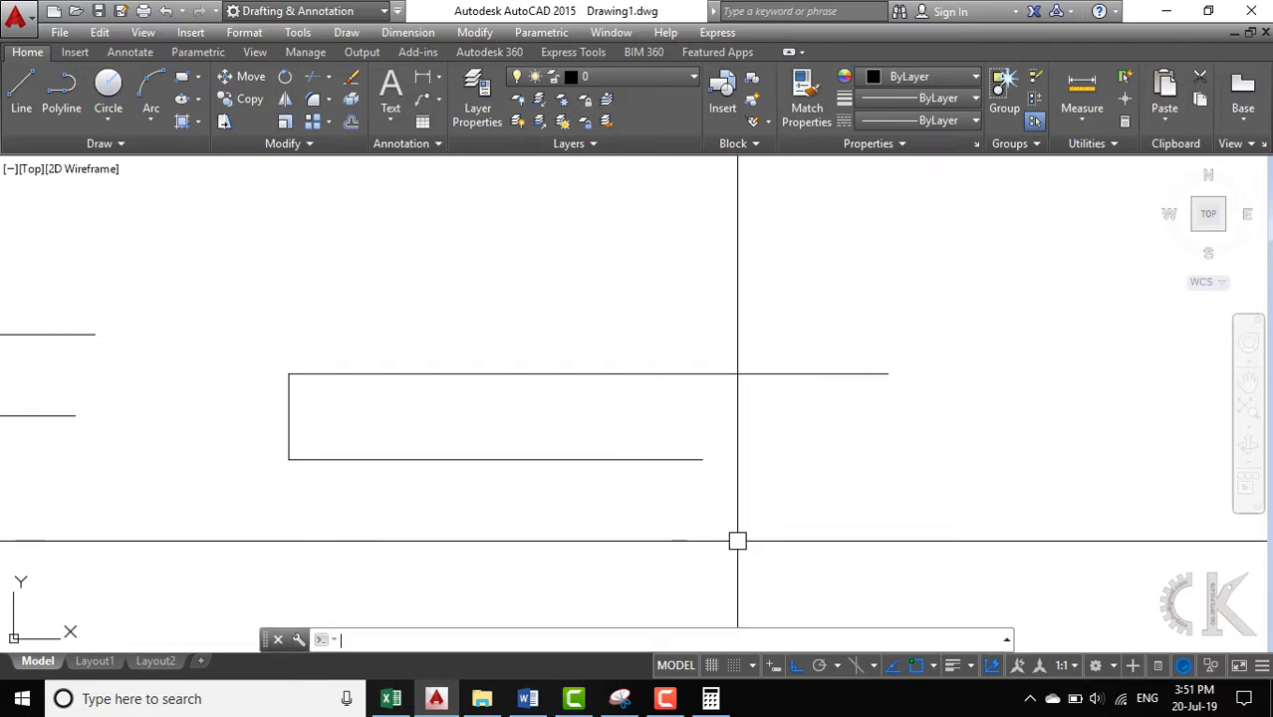
# Apply LENGTHEN Total 120 to the lower horizontal line so it ends flush above.
pyautogui.write('len')
pyautogui.press('Return')
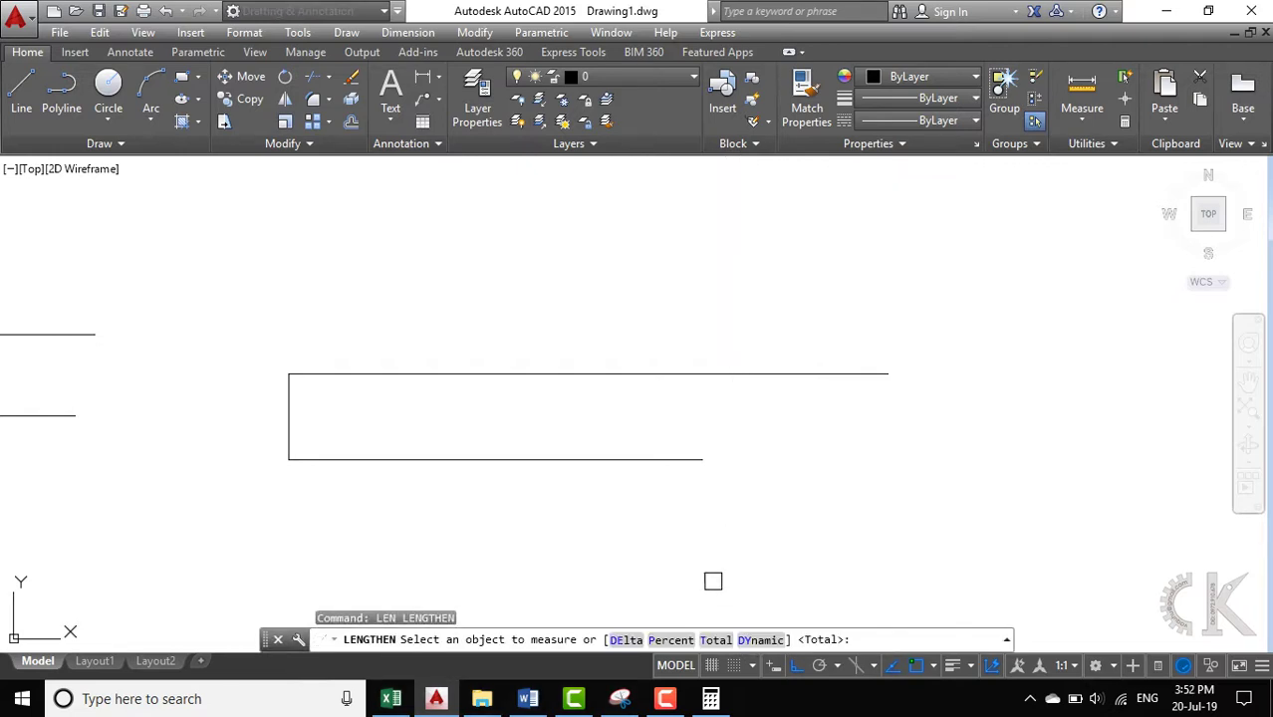
pyautogui.click(713, 641)
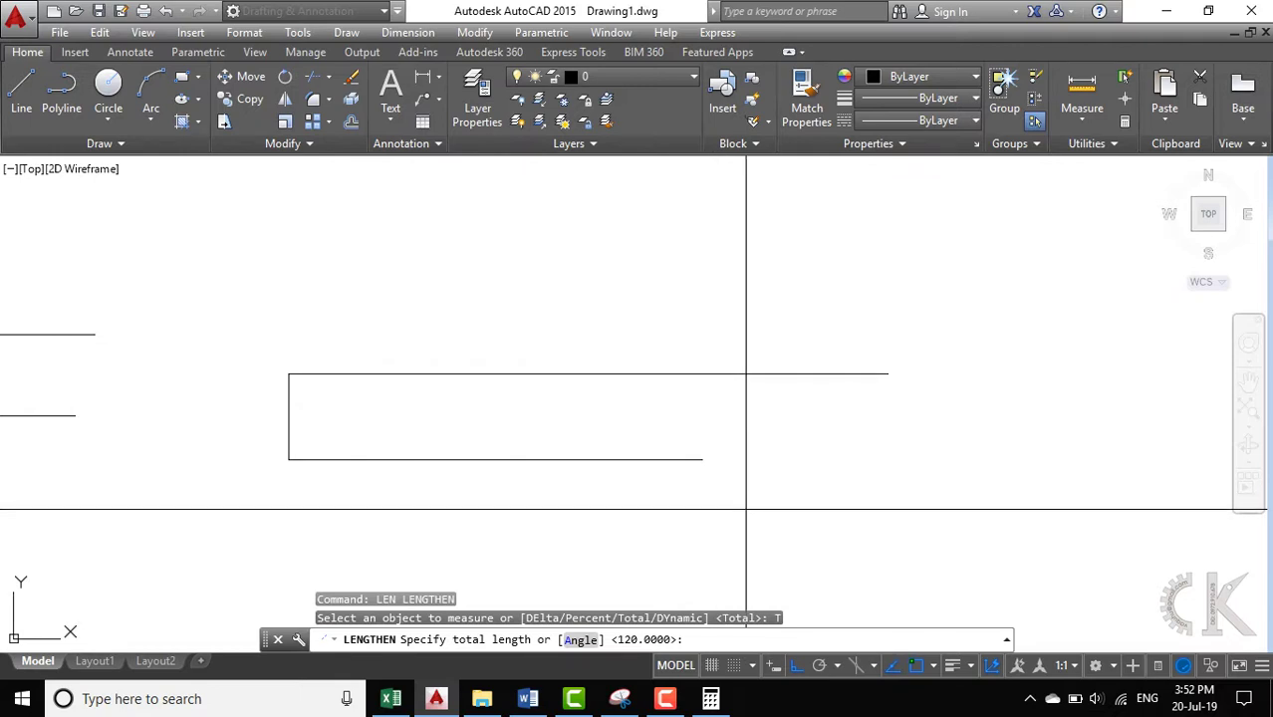
pyautogui.write('120')
pyautogui.press('Return')
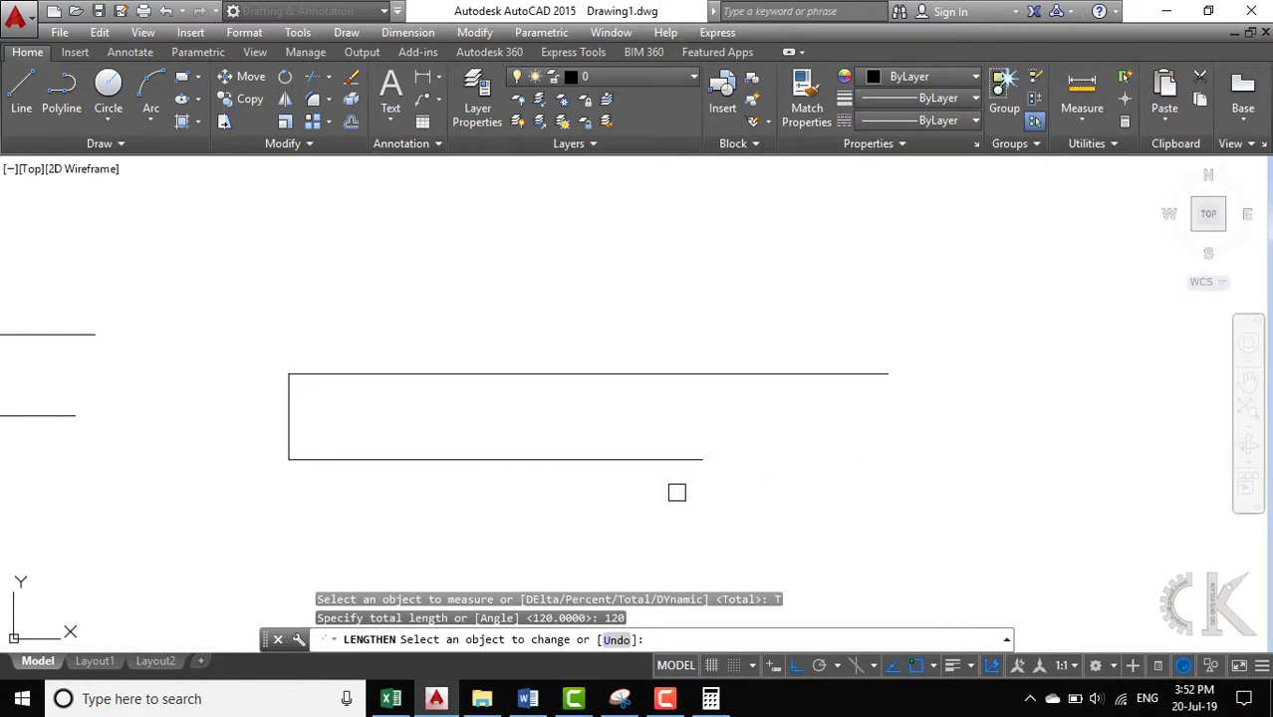
pyautogui.click(687, 462)
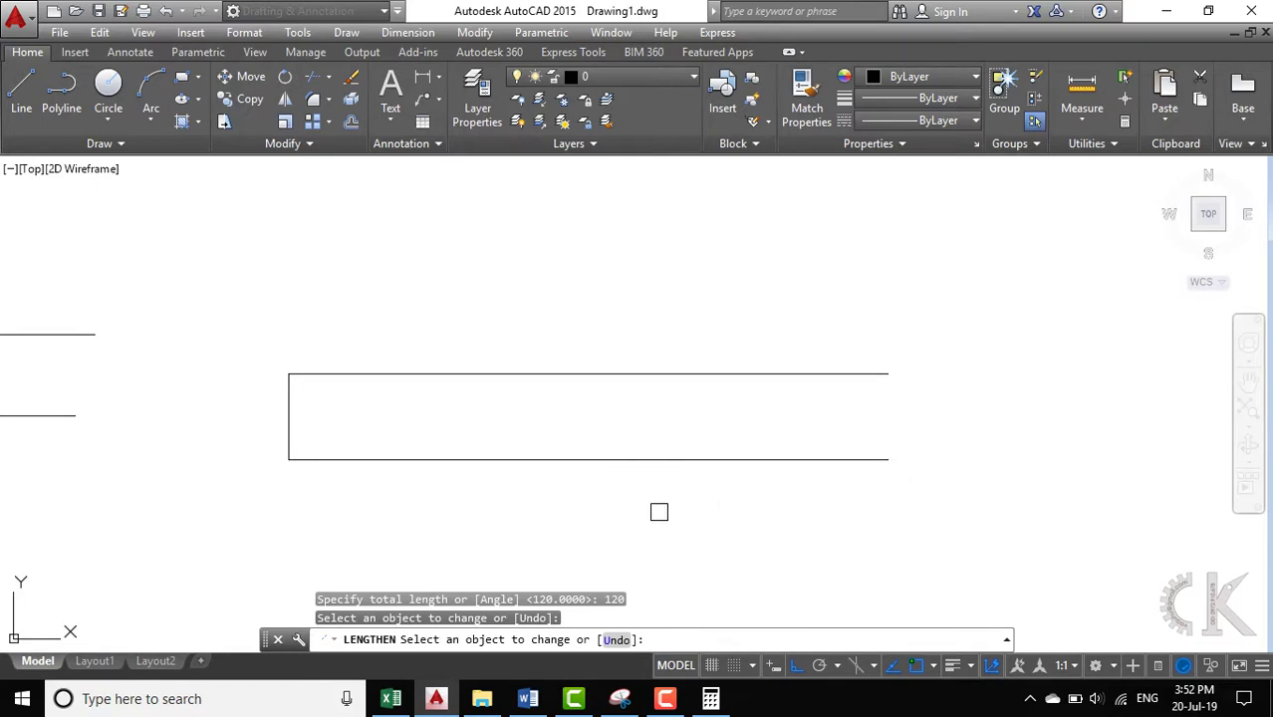
pyautogui.press('Return')
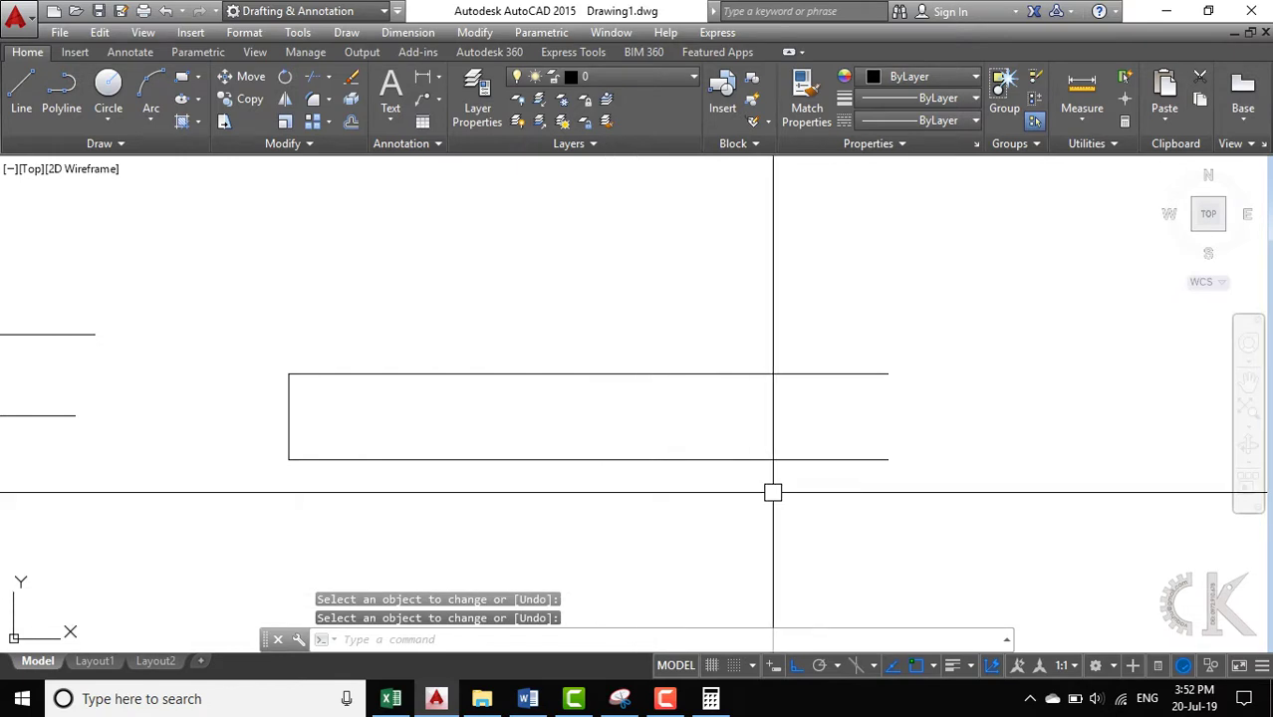
# Draw a line down from the rectangle's lower-left corner, then an overlong horizontal segment to the right.
pyautogui.moveTo(727, 501); pyautogui.dragTo(700, 384, button='middle')
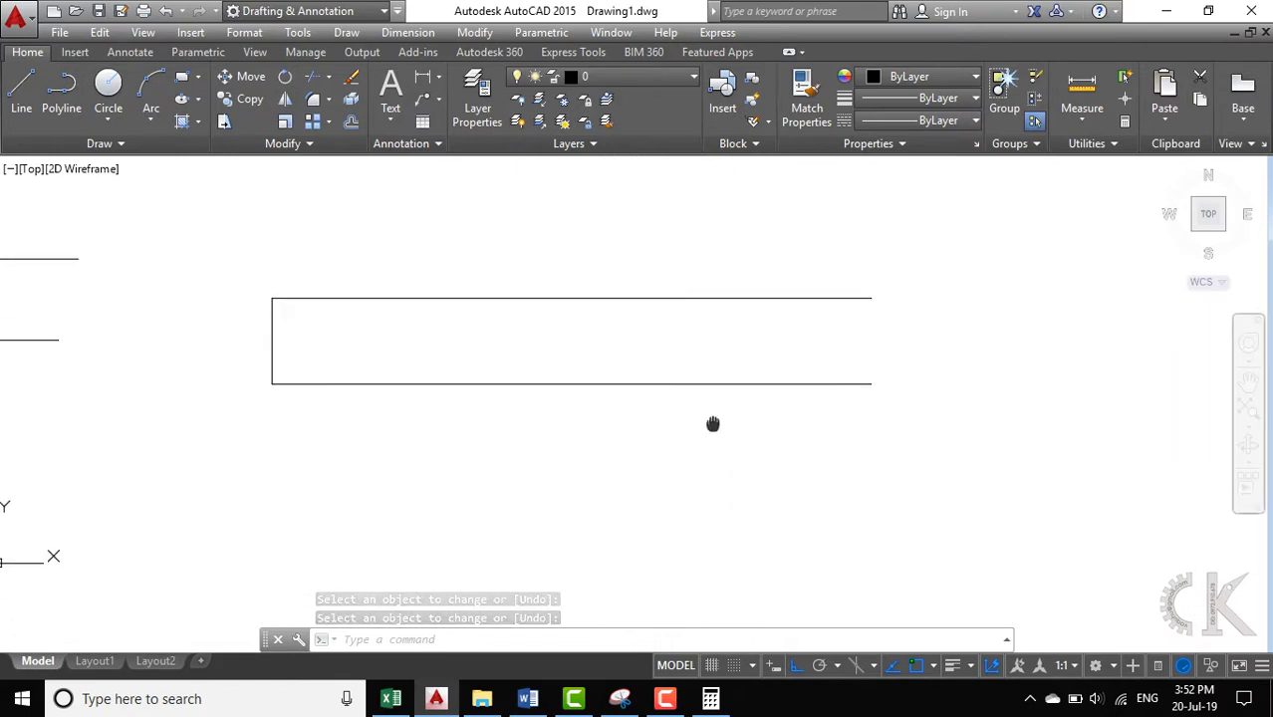
pyautogui.write('l')
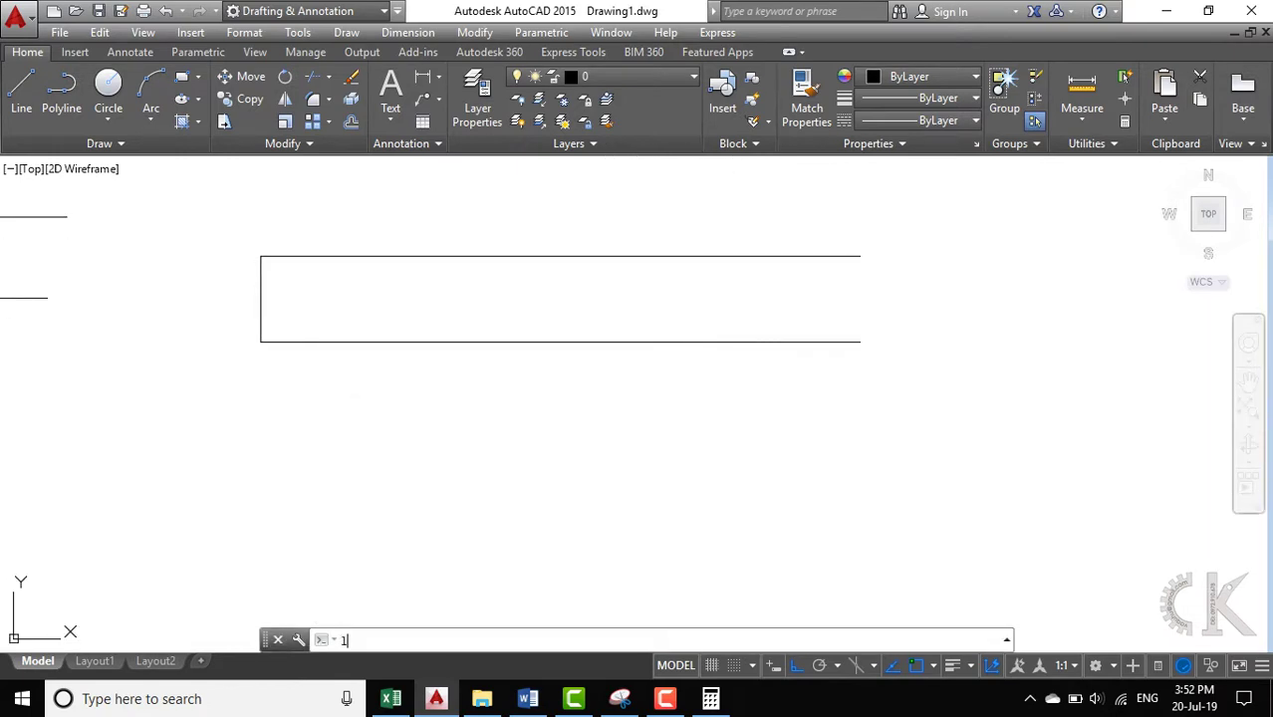
pyautogui.press('Return')
pyautogui.click(260, 342)
pyautogui.click(260, 432)
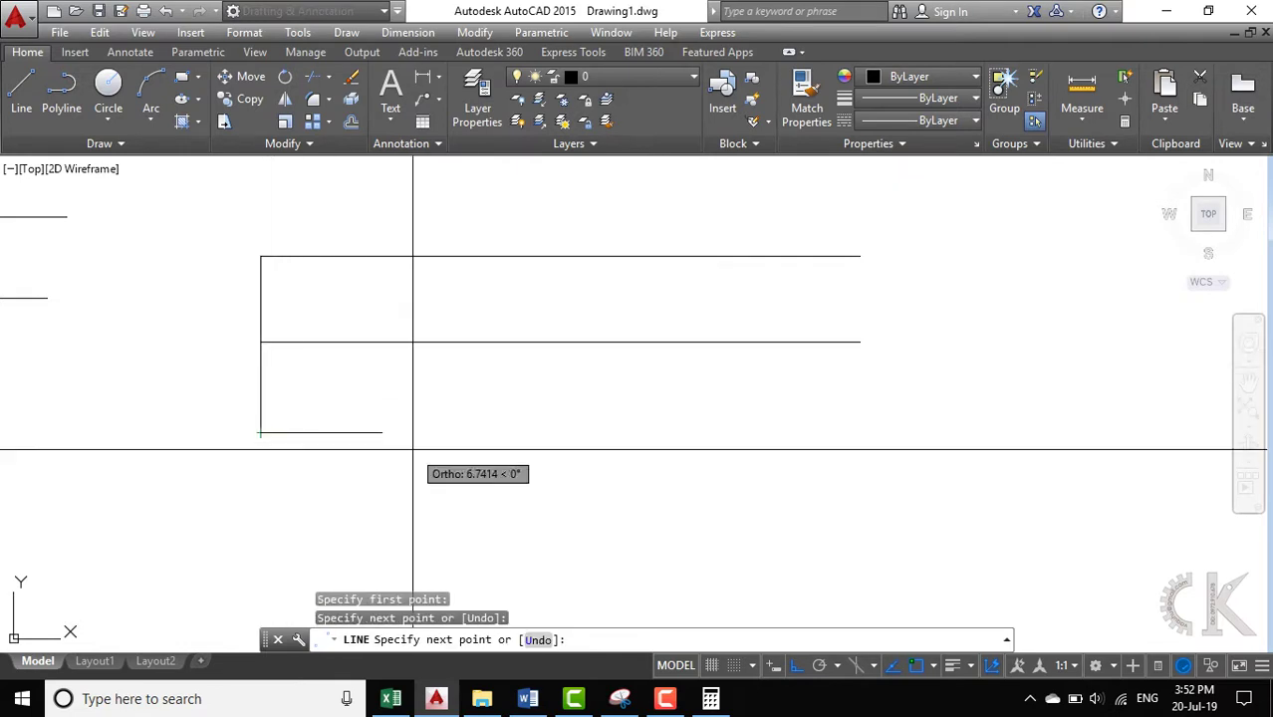
pyautogui.click(1120, 432)
pyautogui.press('Return')
pyautogui.moveTo(1045, 489); pyautogui.dragTo(757, 457, button='middle')
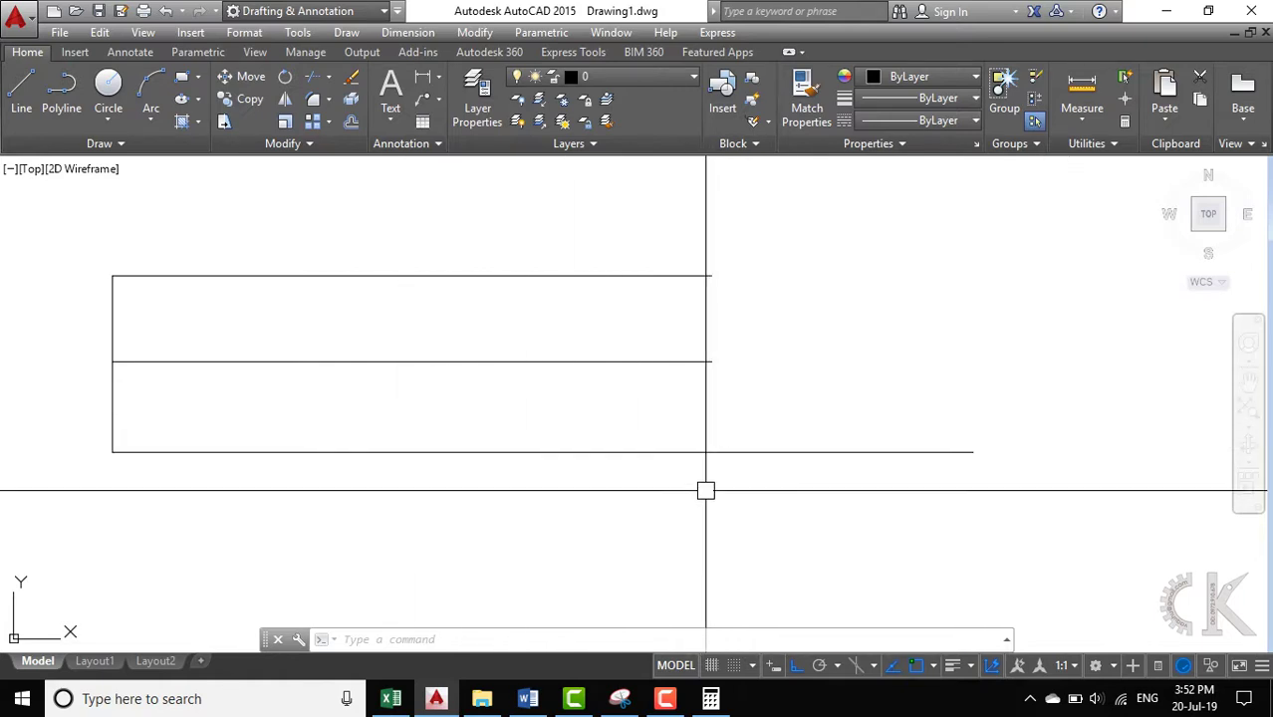
# Trim the bottom line to a total length of 120 with LENGTHEN Total.
pyautogui.write('len')
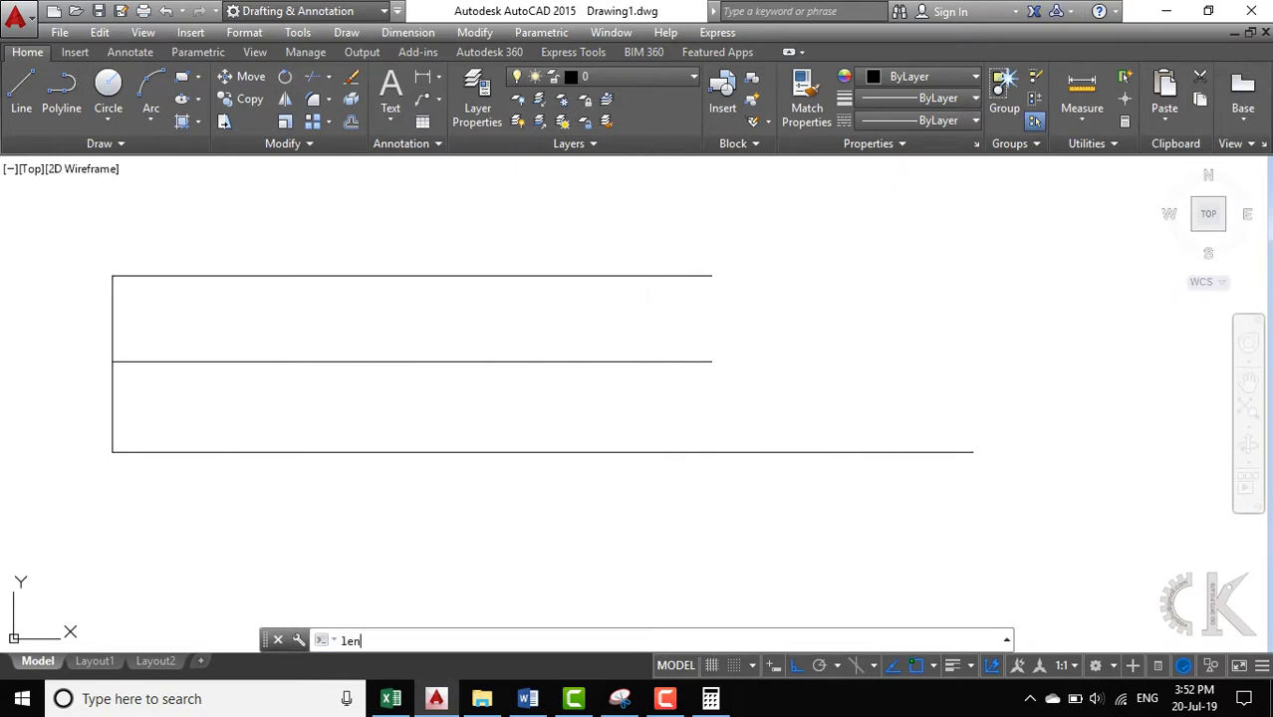
pyautogui.click(708, 643)
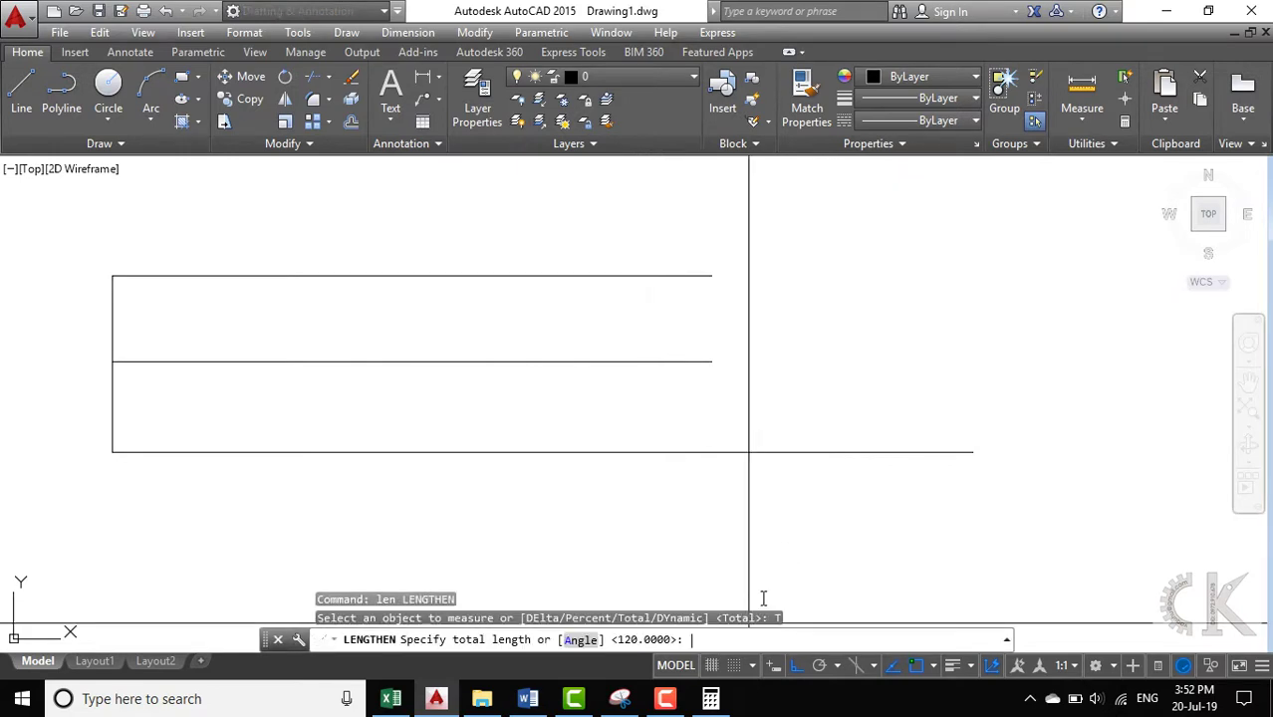
pyautogui.write('120')
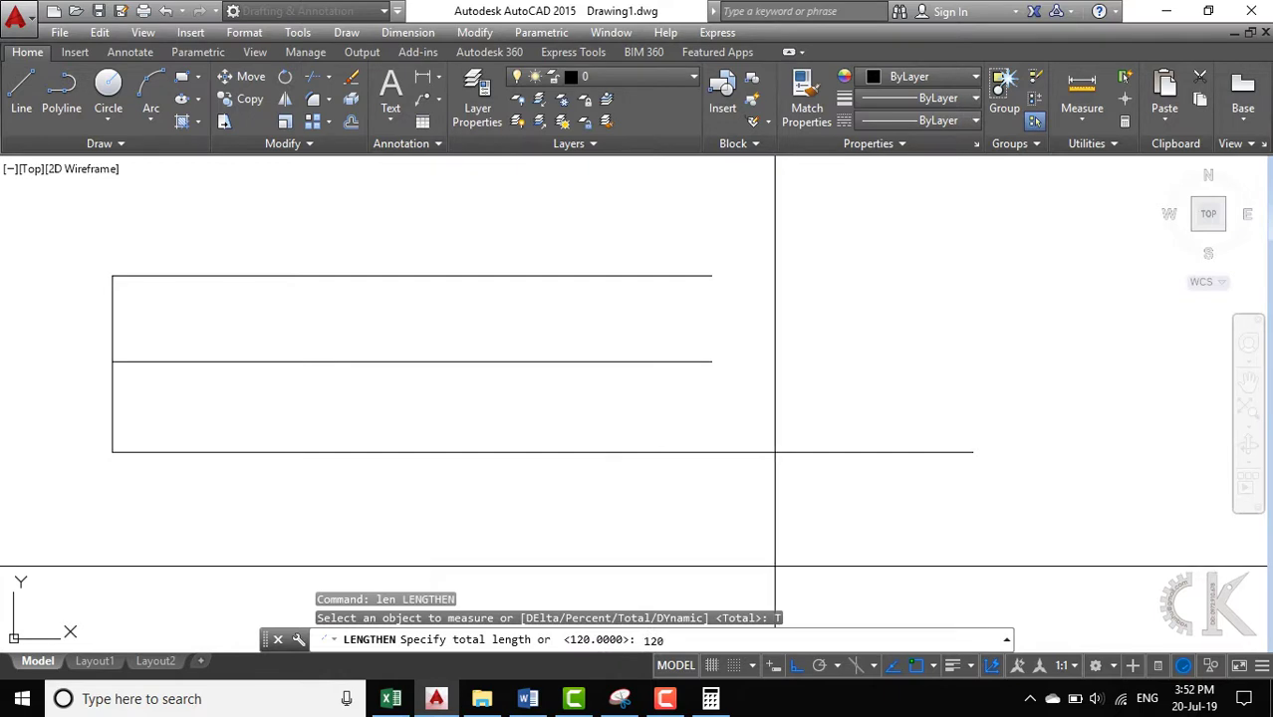
pyautogui.press('Return')
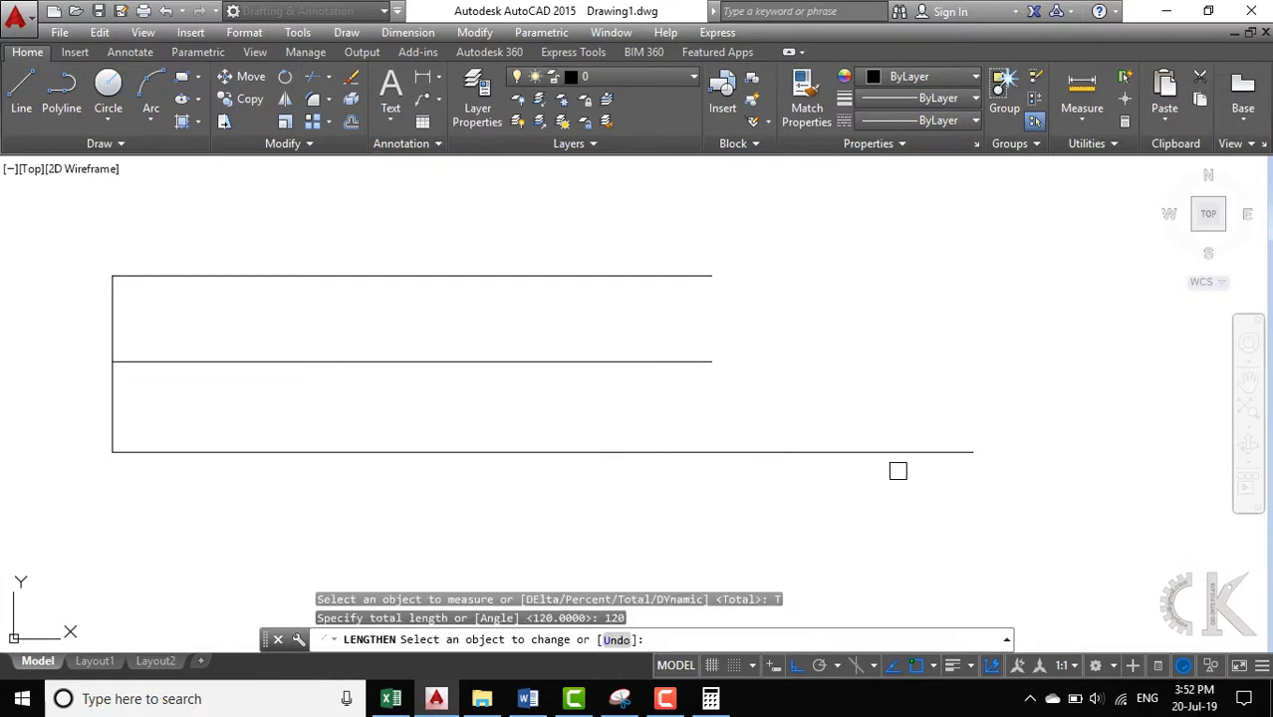
pyautogui.click(918, 455)
pyautogui.press('Return')
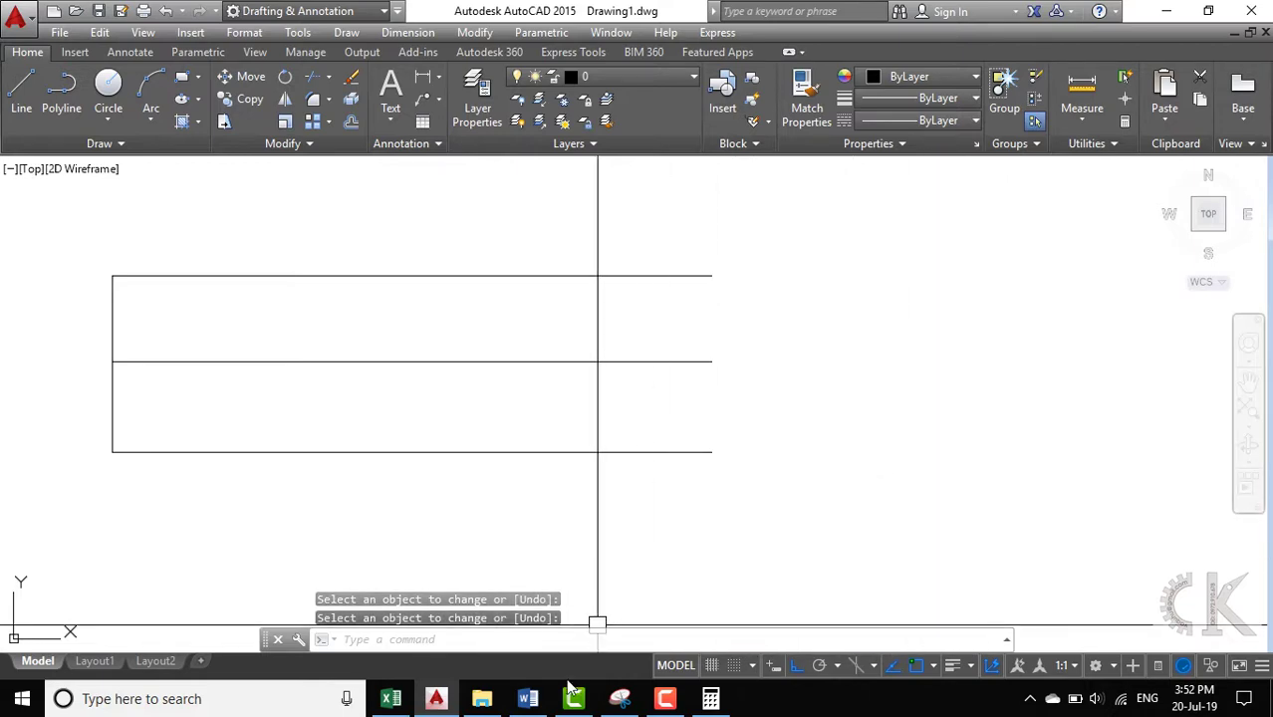
# Switch to the Word notes and scroll to Cách 4 on page 33, lengthening to a point with dy.
pyautogui.click(529, 702)
pyautogui.scroll(-1, 516, 528)
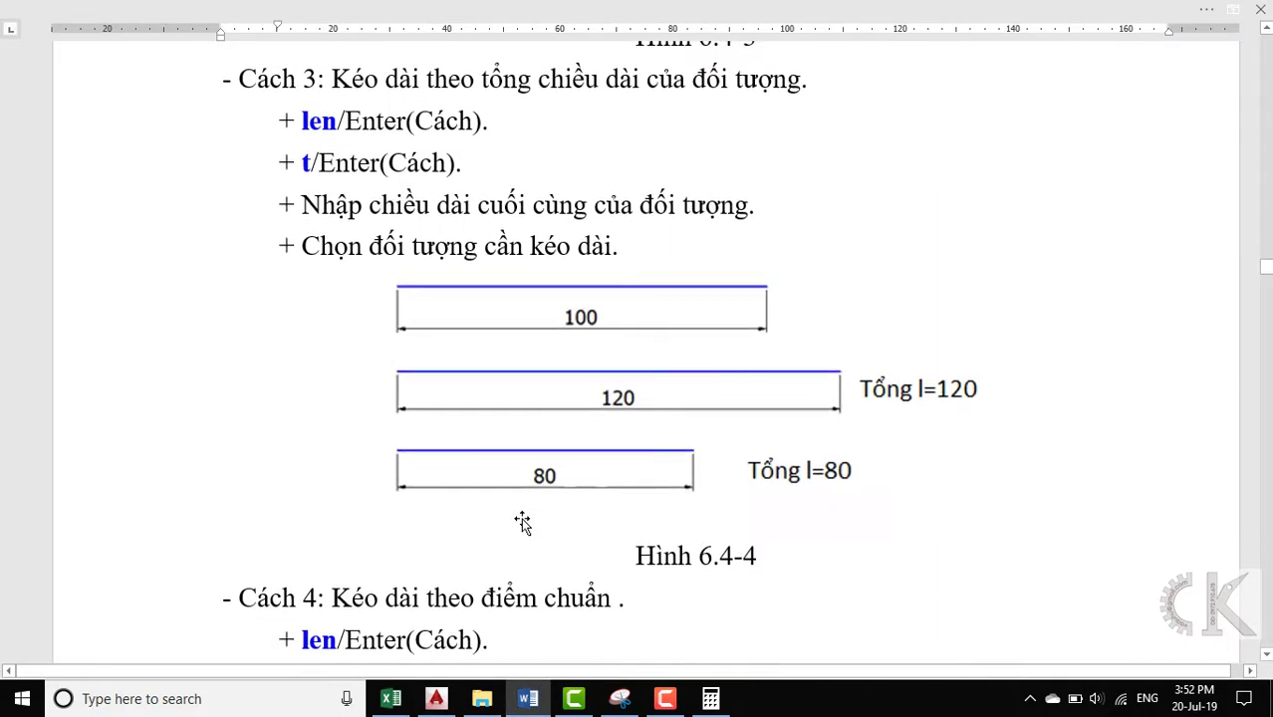
pyautogui.scroll(-1, 518, 520)
pyautogui.scroll(-1, 520, 513)
pyautogui.scroll(-1, 521, 509)
pyautogui.scroll(-1, 520, 509)
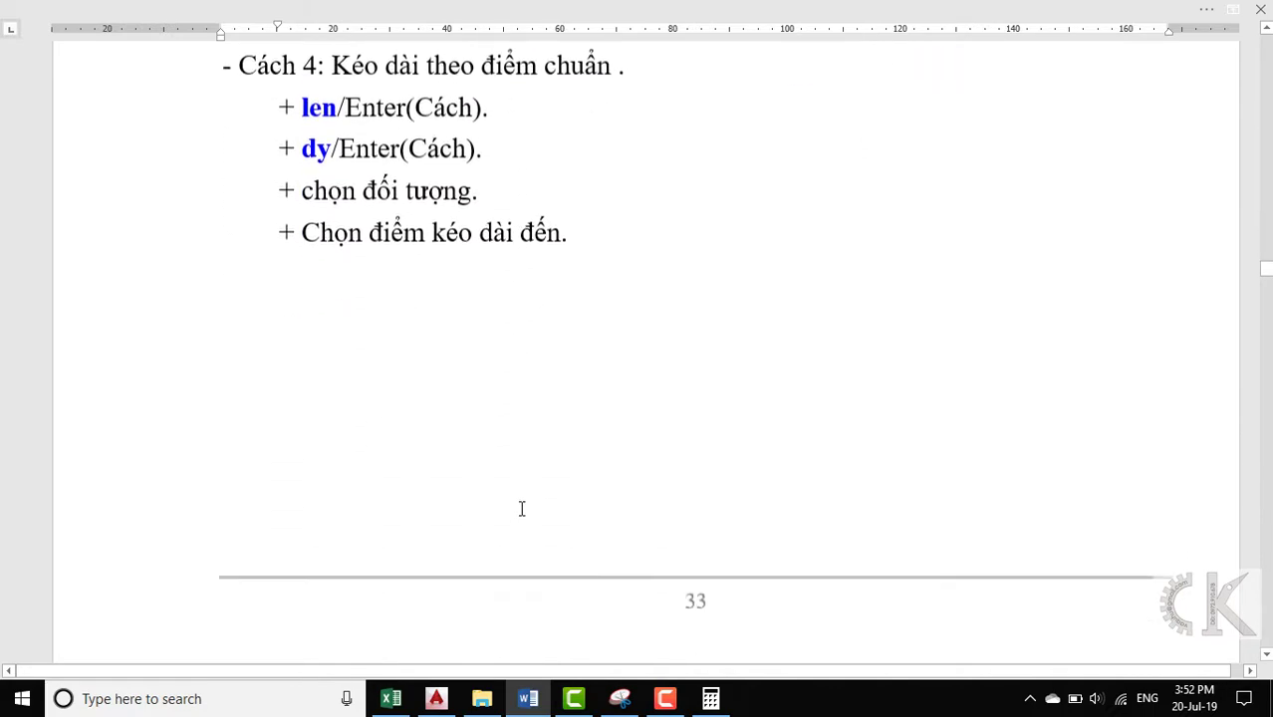
pyautogui.scroll(1, 523, 503)
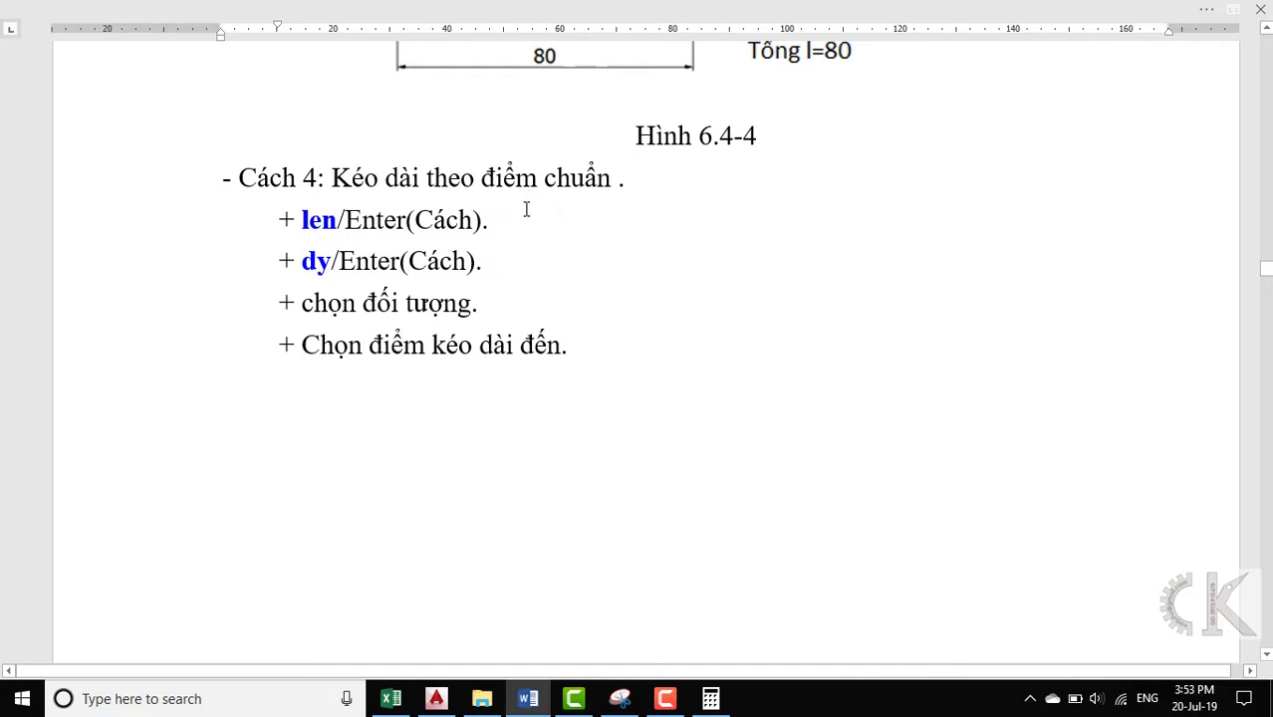
pyautogui.scroll(-1, 581, 283)
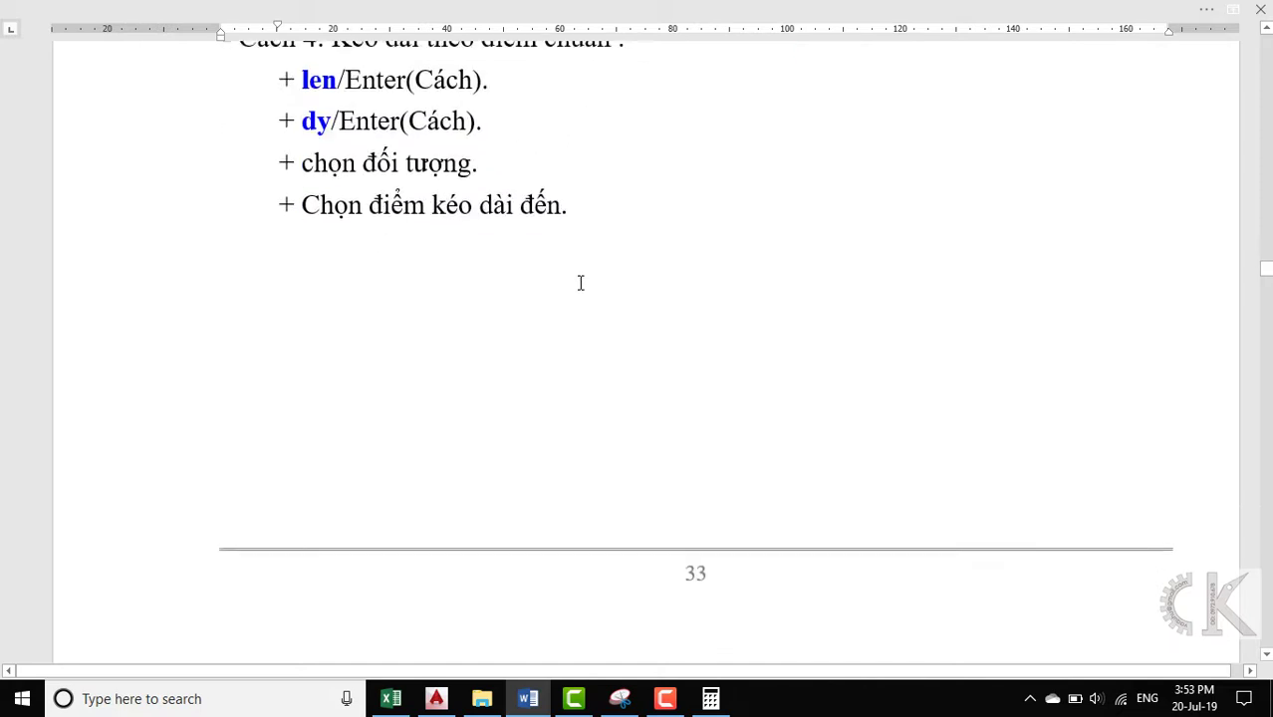
pyautogui.scroll(-1, 581, 283)
pyautogui.scroll(-2, 580, 283)
pyautogui.scroll(1, 580, 285)
pyautogui.scroll(1, 581, 286)
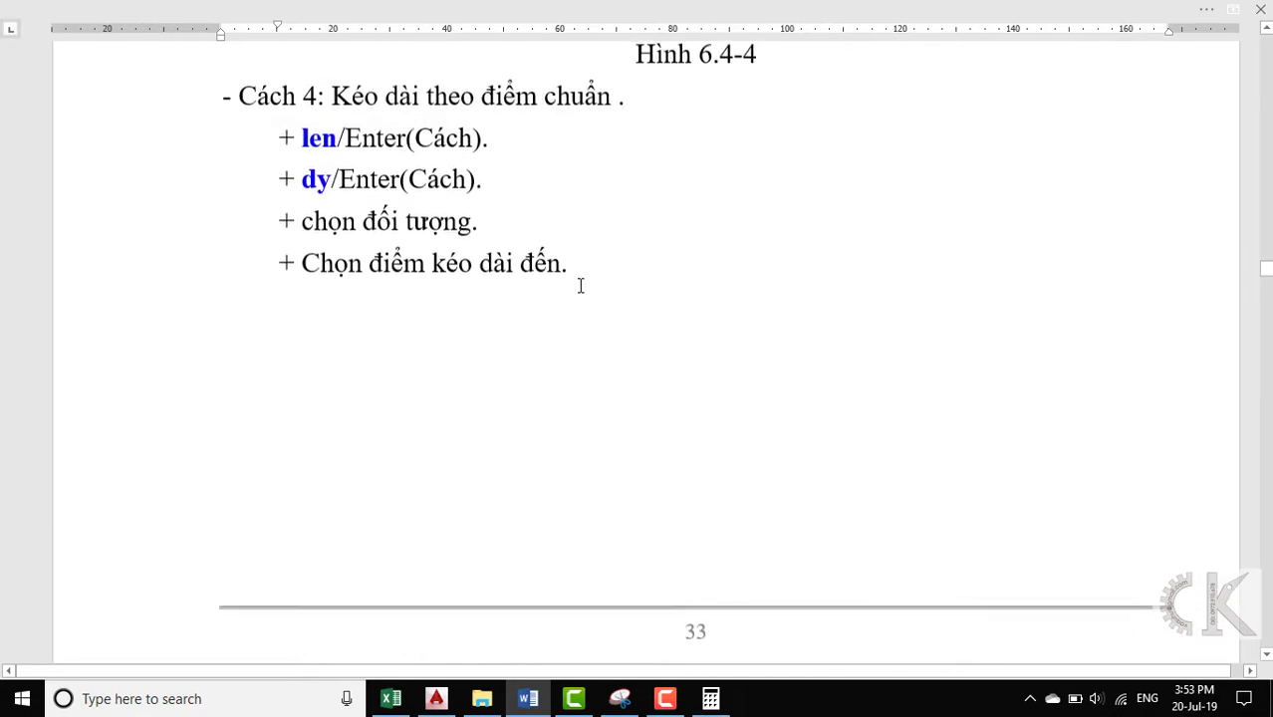
# Back in AutoCAD, draw a new horizontal line below the rectangle extending past its right side.
pyautogui.click(435, 698)
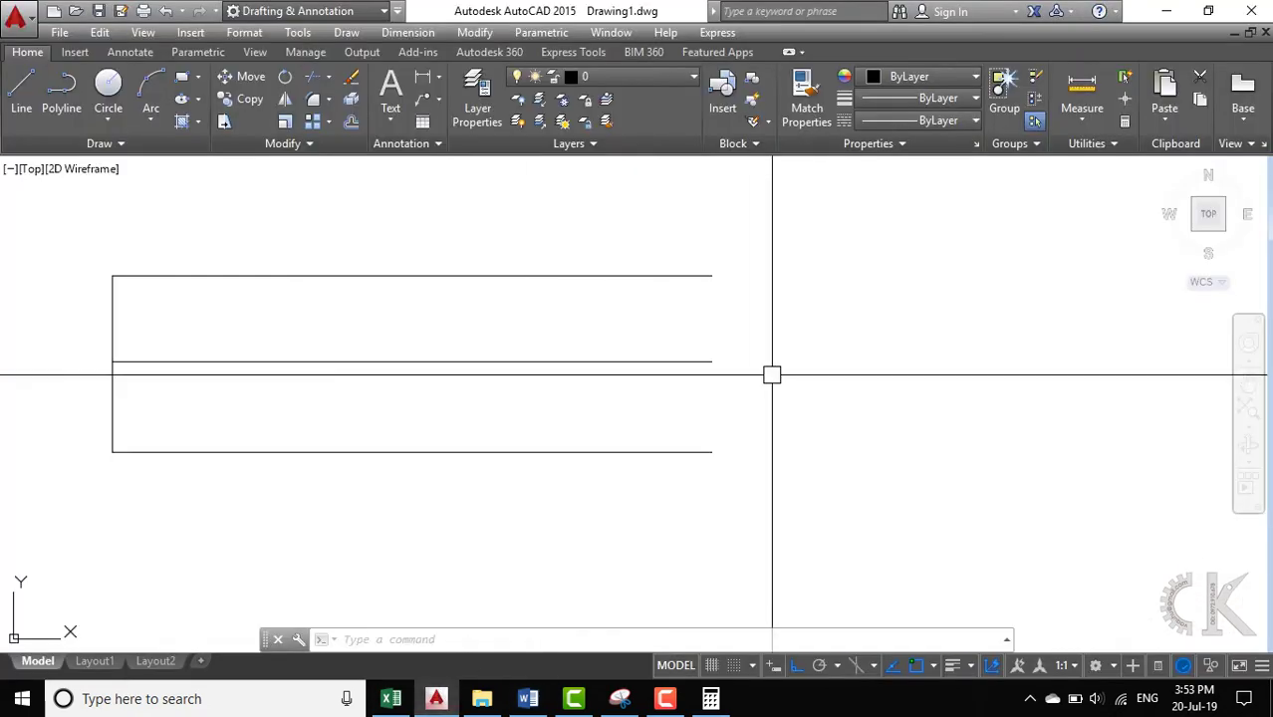
pyautogui.scroll(-2, 593, 442)
pyautogui.moveTo(592, 440); pyautogui.dragTo(586, 418, button='middle')
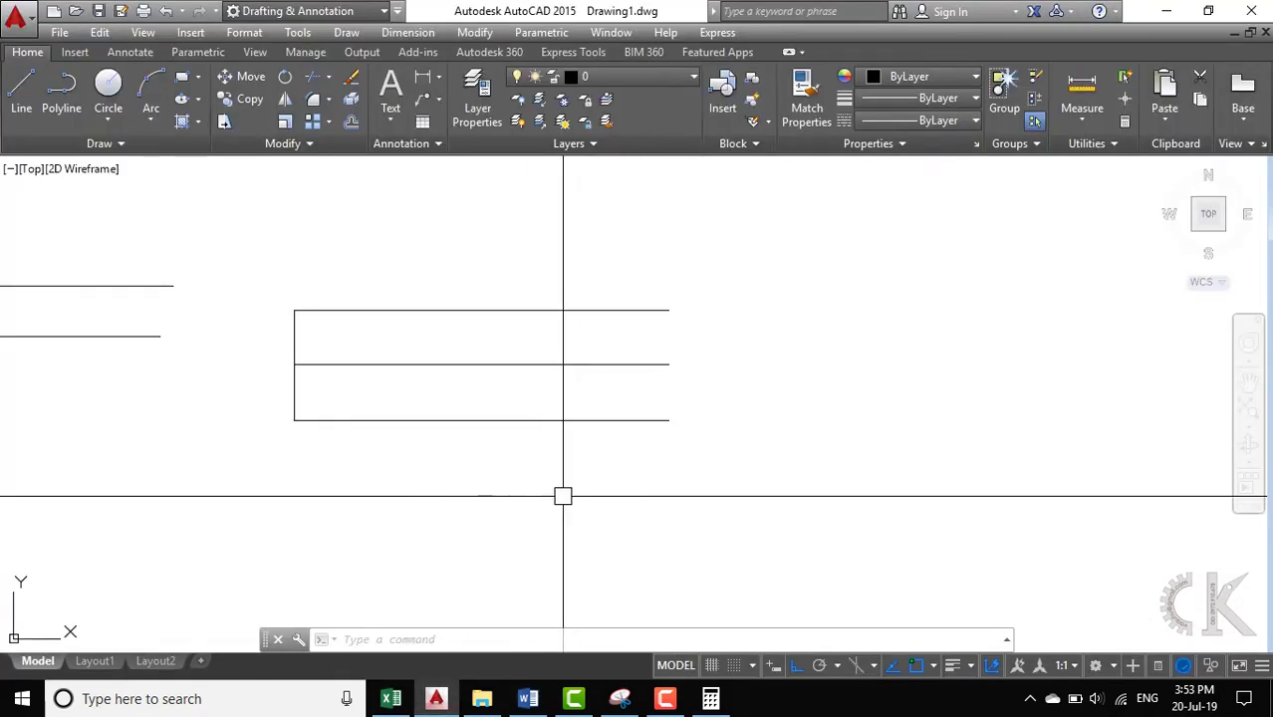
pyautogui.press('l')
pyautogui.press('Return')
pyautogui.click(427, 480)
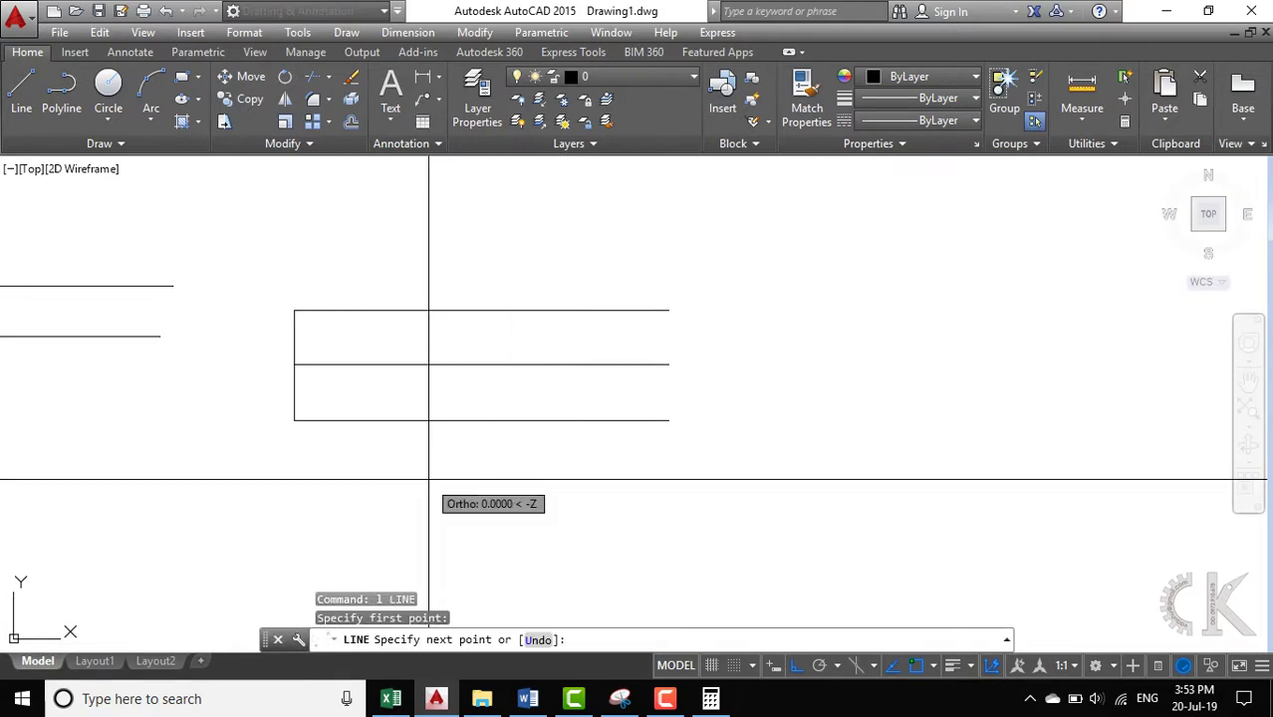
pyautogui.click(925, 494)
pyautogui.press('Return')
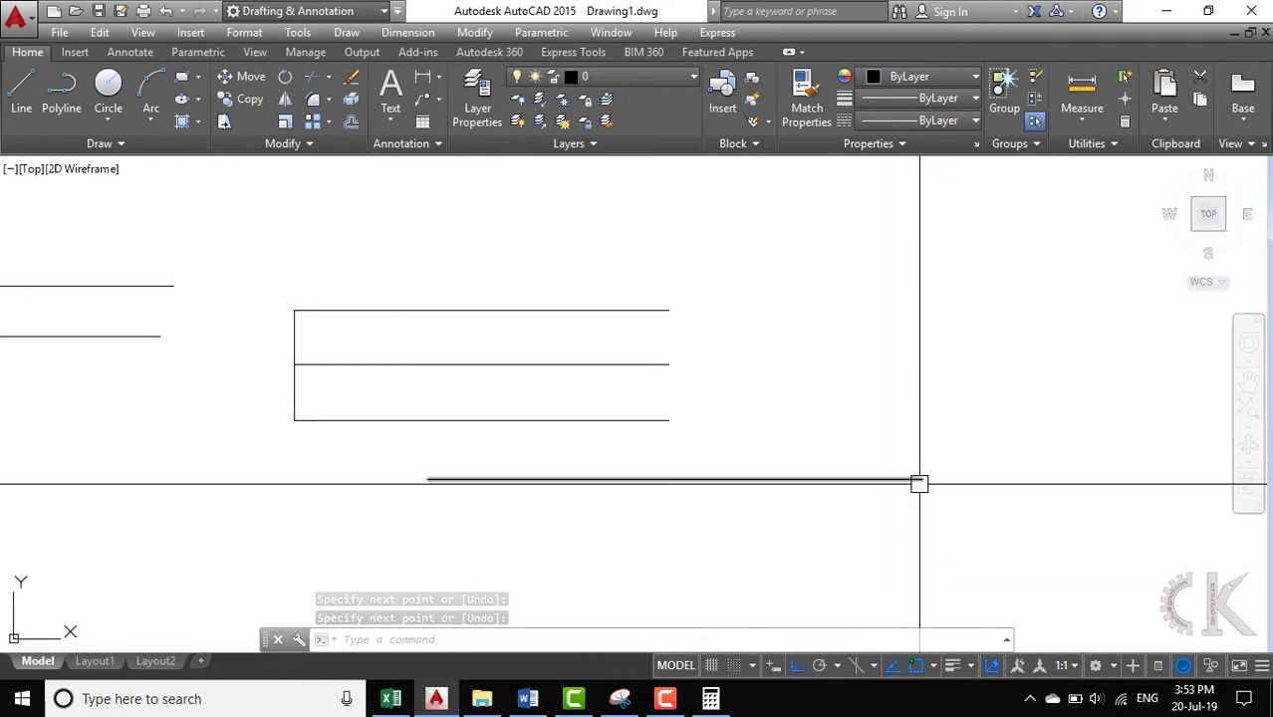
pyautogui.click(907, 484)
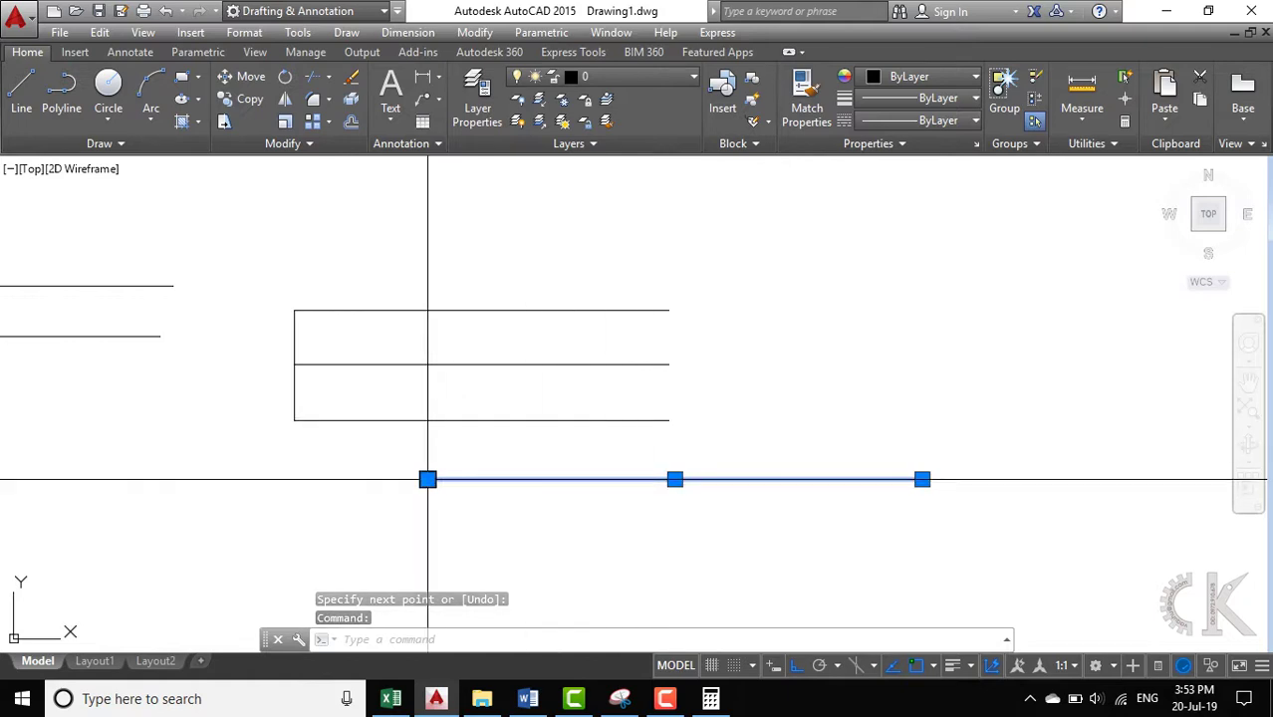
pyautogui.press('Escape')
# Dynamically shorten the new line so it ends under the rectangle's right edge.
pyautogui.write('l')
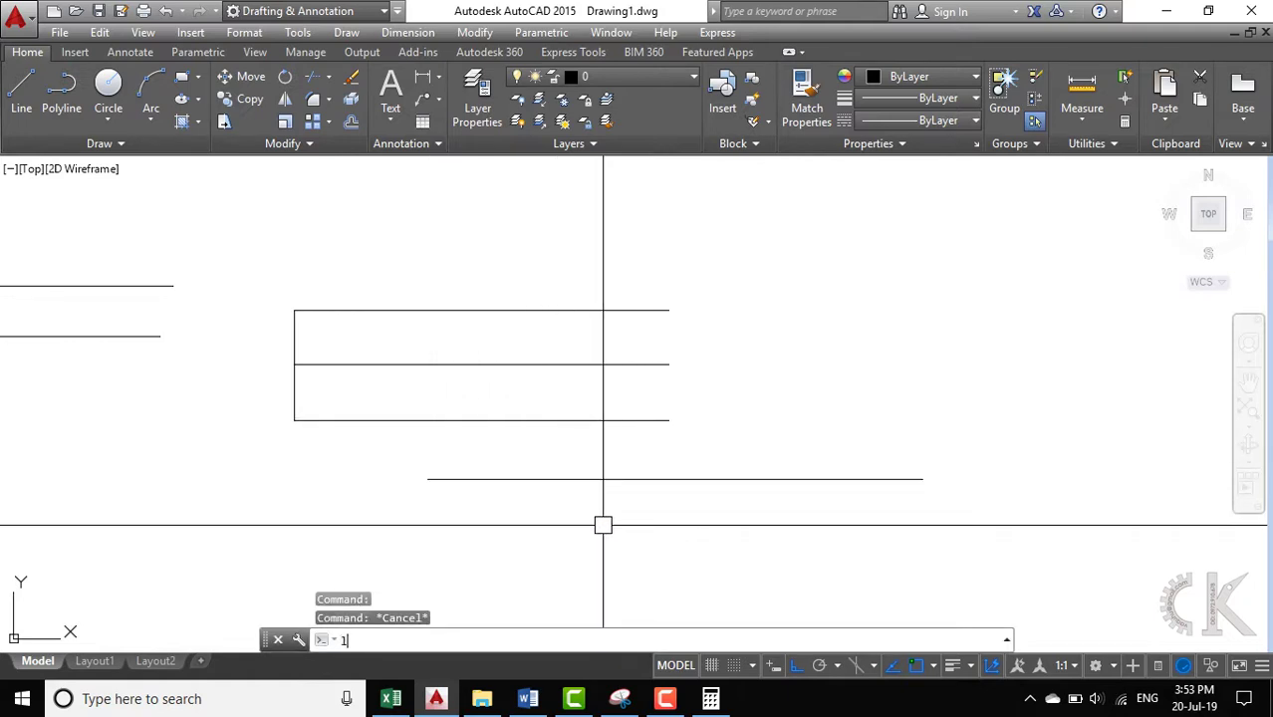
pyautogui.write('en')
pyautogui.press('Return')
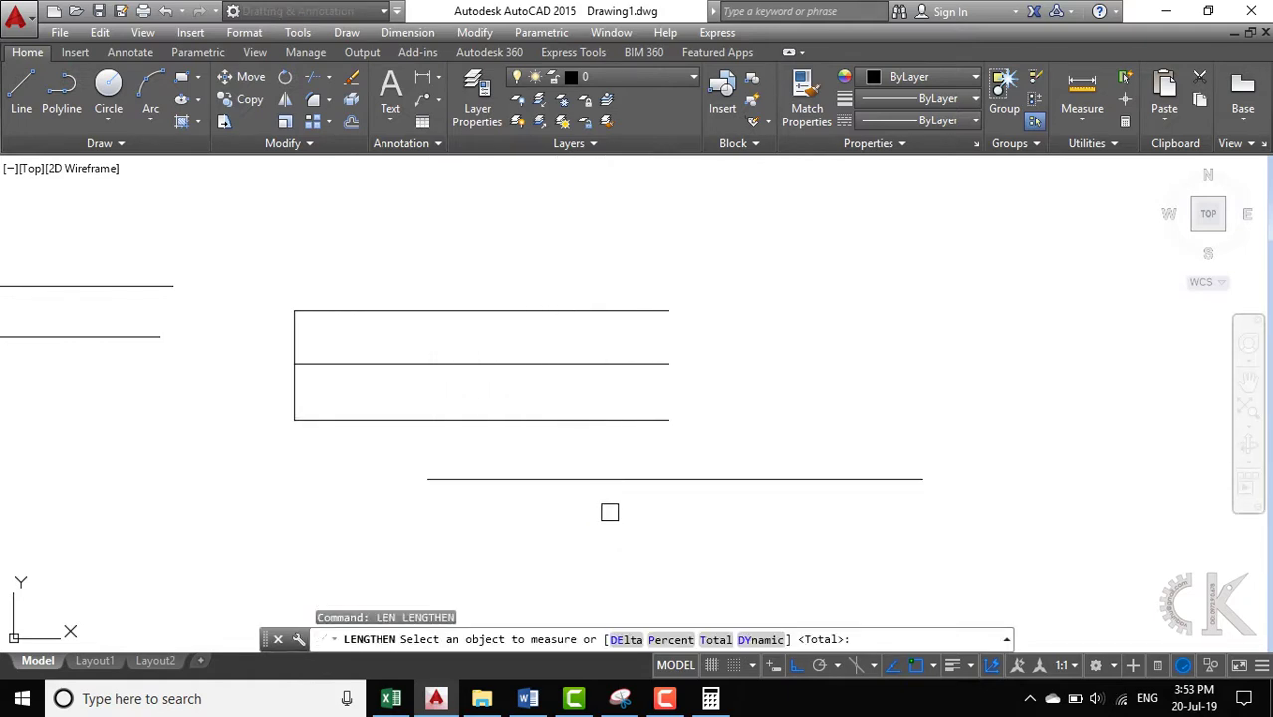
pyautogui.click(762, 641)
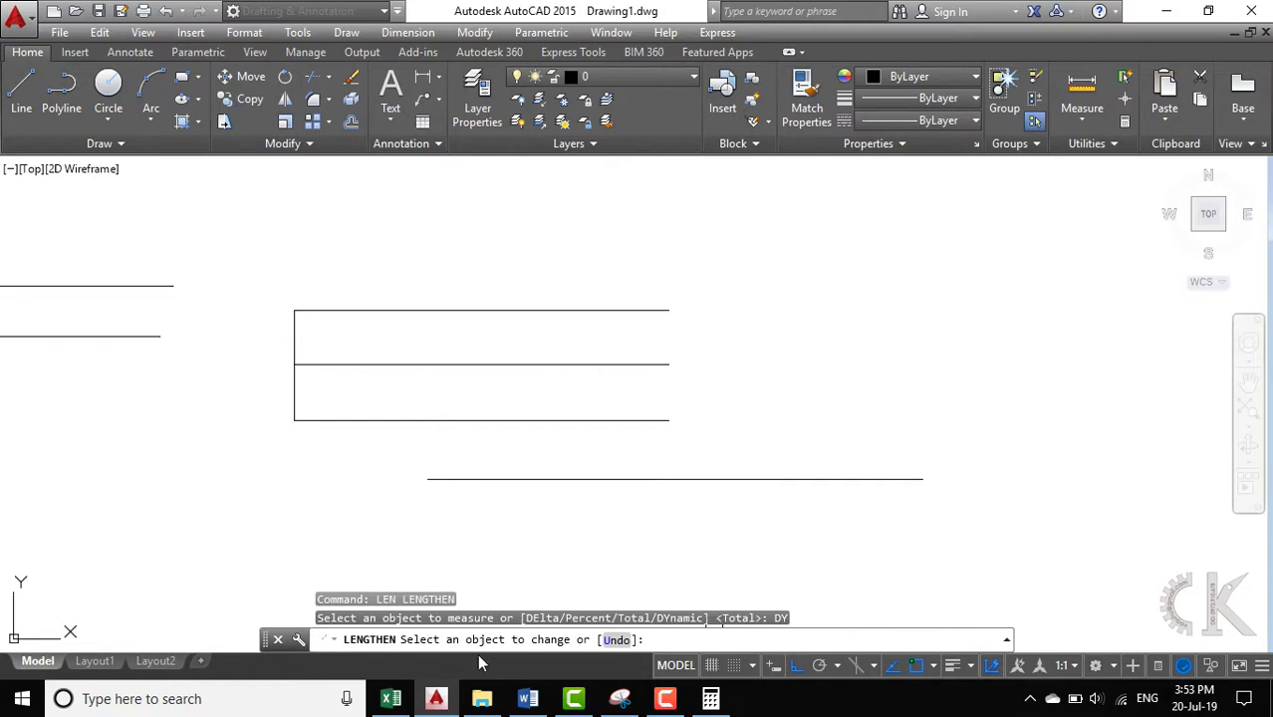
pyautogui.click(853, 480)
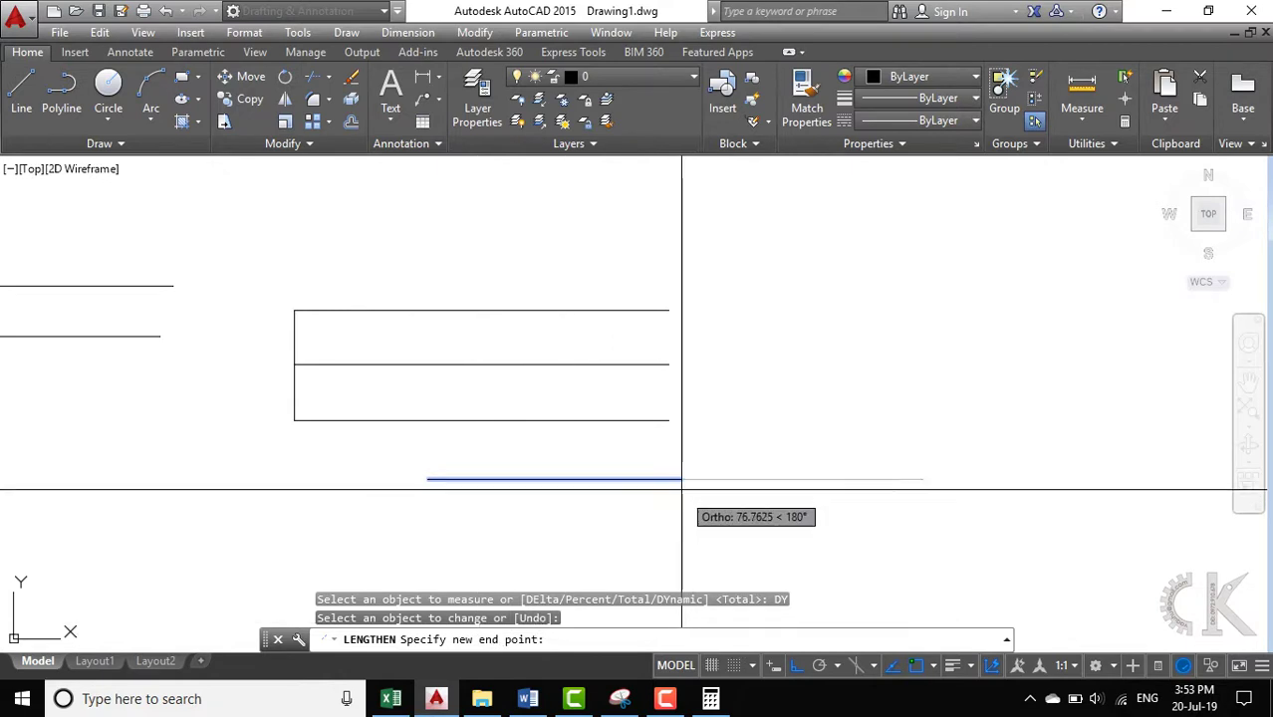
pyautogui.click(668, 420)
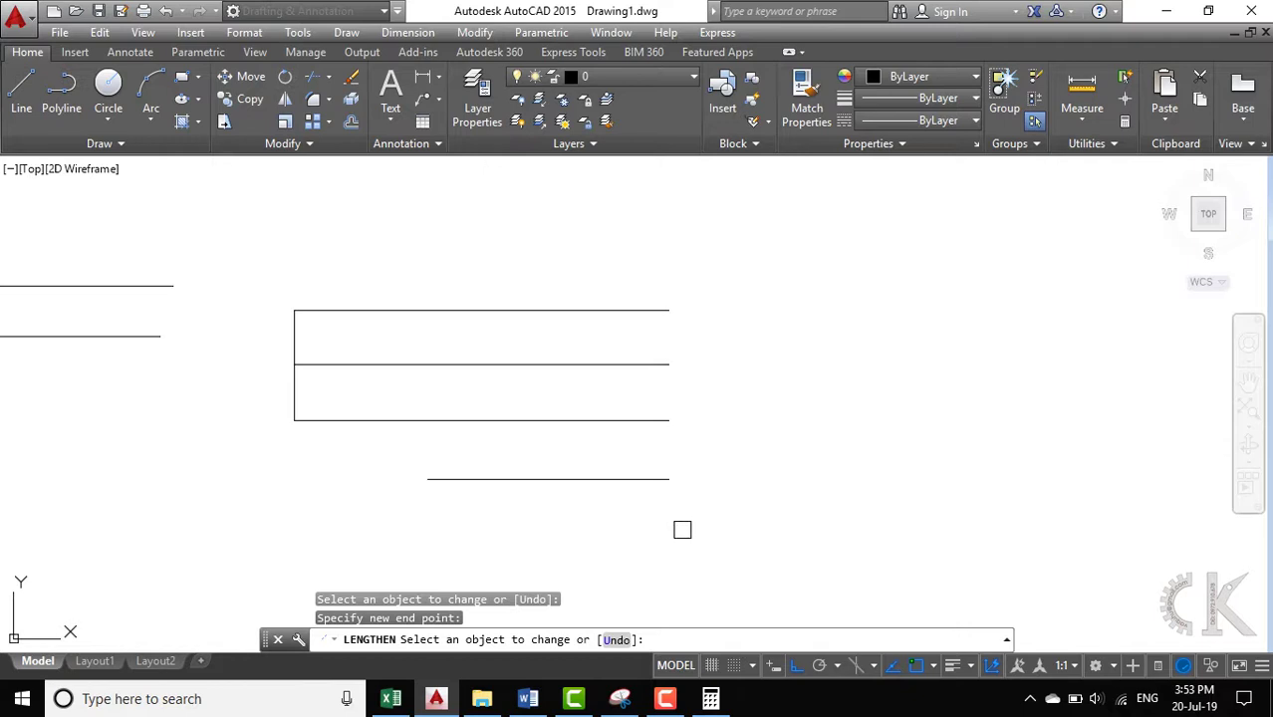
pyautogui.press('Return')
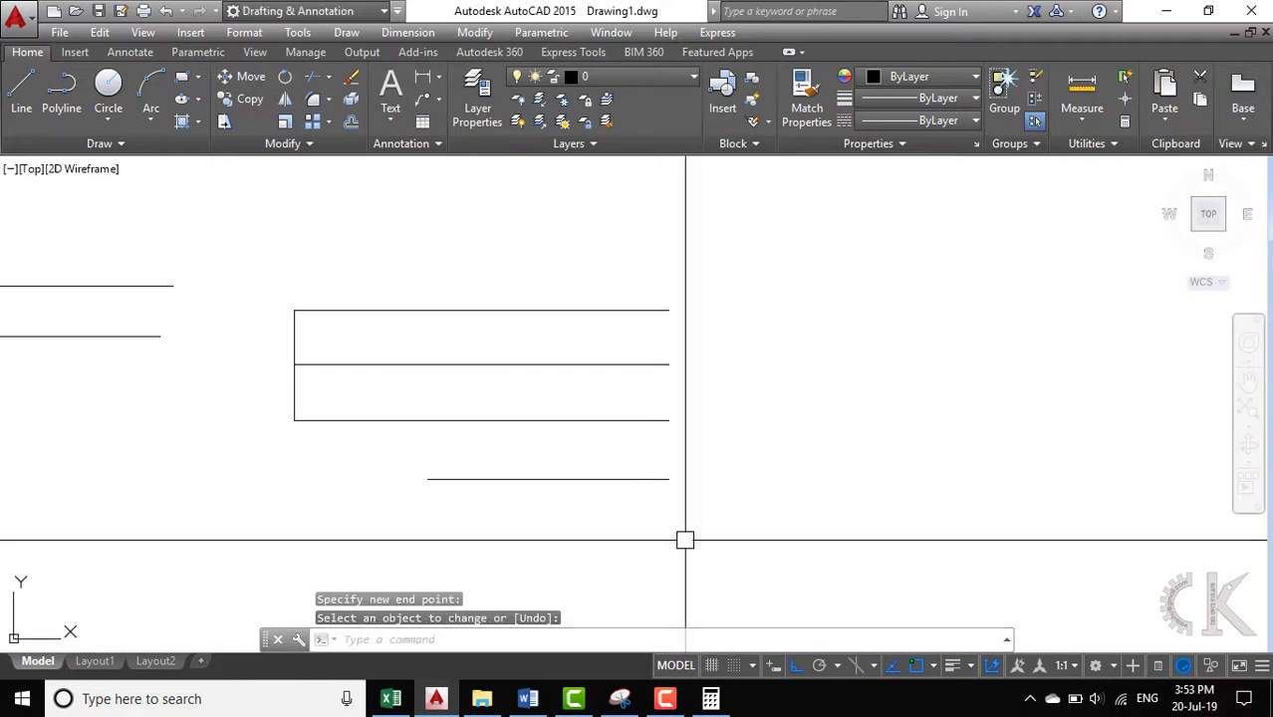
# Undo the dynamic shortening to restore the line's full length.
pyautogui.moveTo(672, 541)
pyautogui.mouseDown(button='middle')
pyautogui.moveTo(577, 526)
pyautogui.moveTo(592, 530)
pyautogui.mouseUp(button='middle')
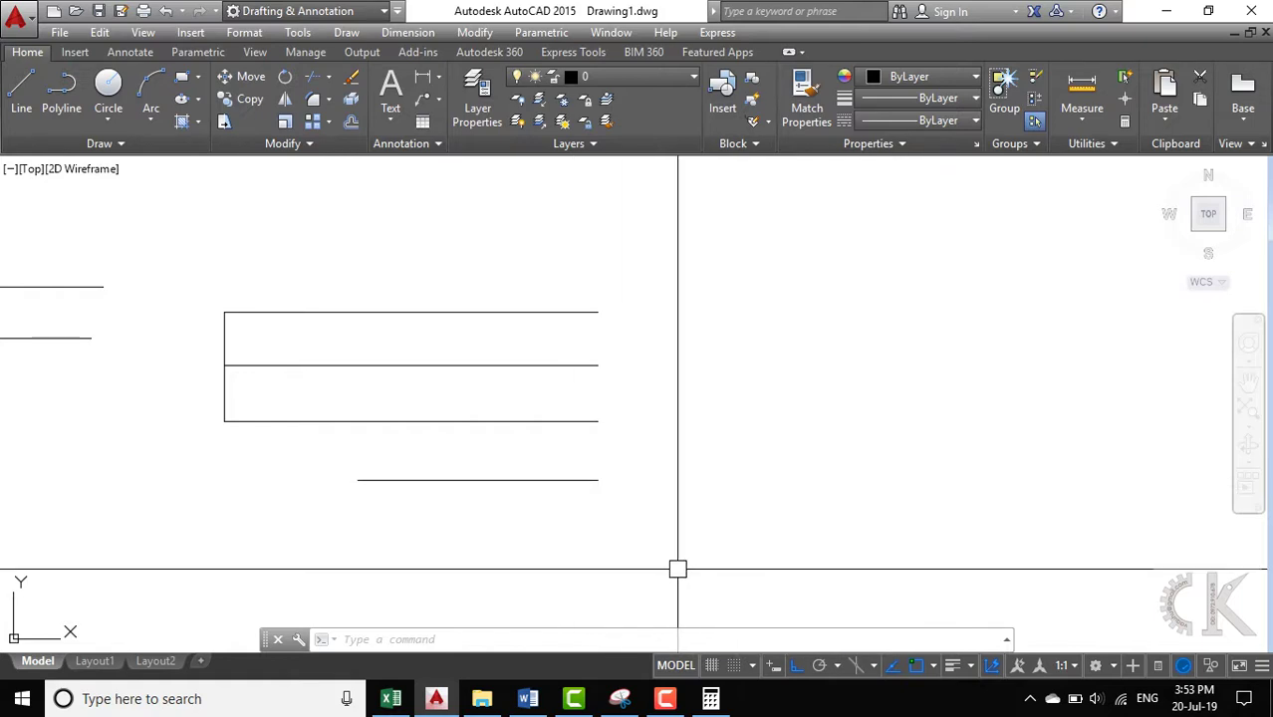
pyautogui.hotkey('ctrl', 'z')
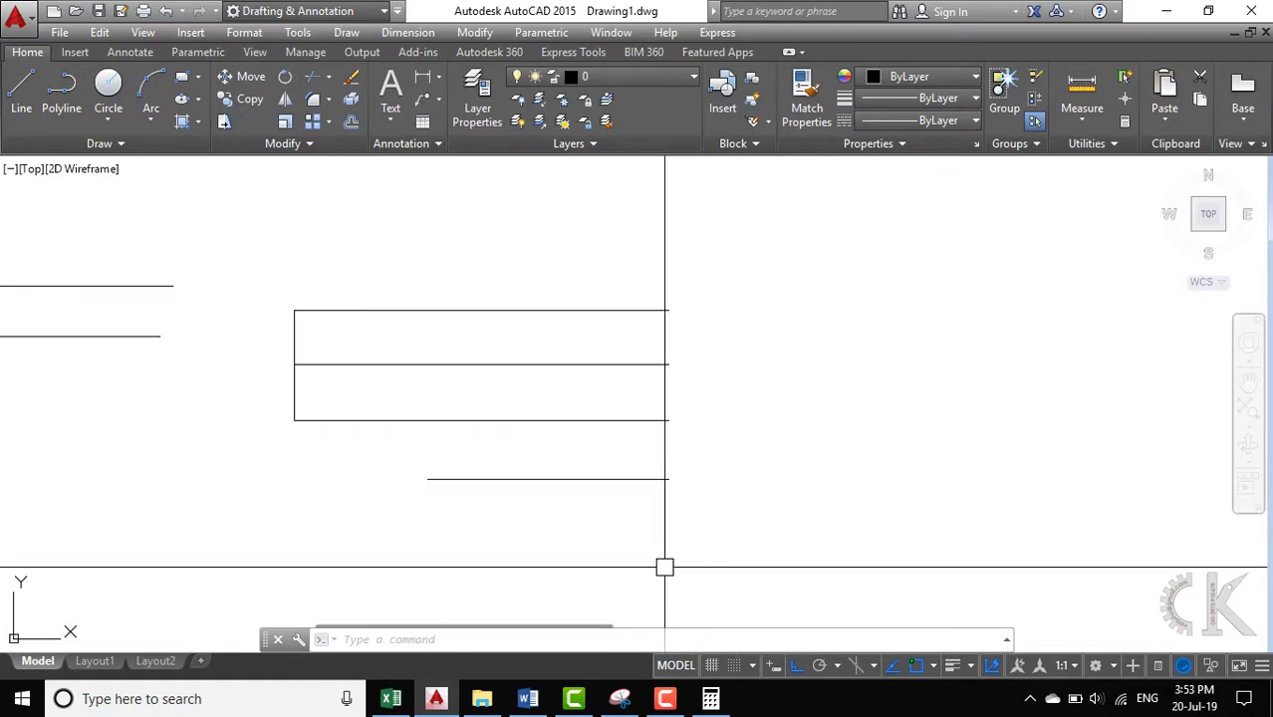
pyautogui.hotkey('ctrl', 'z')
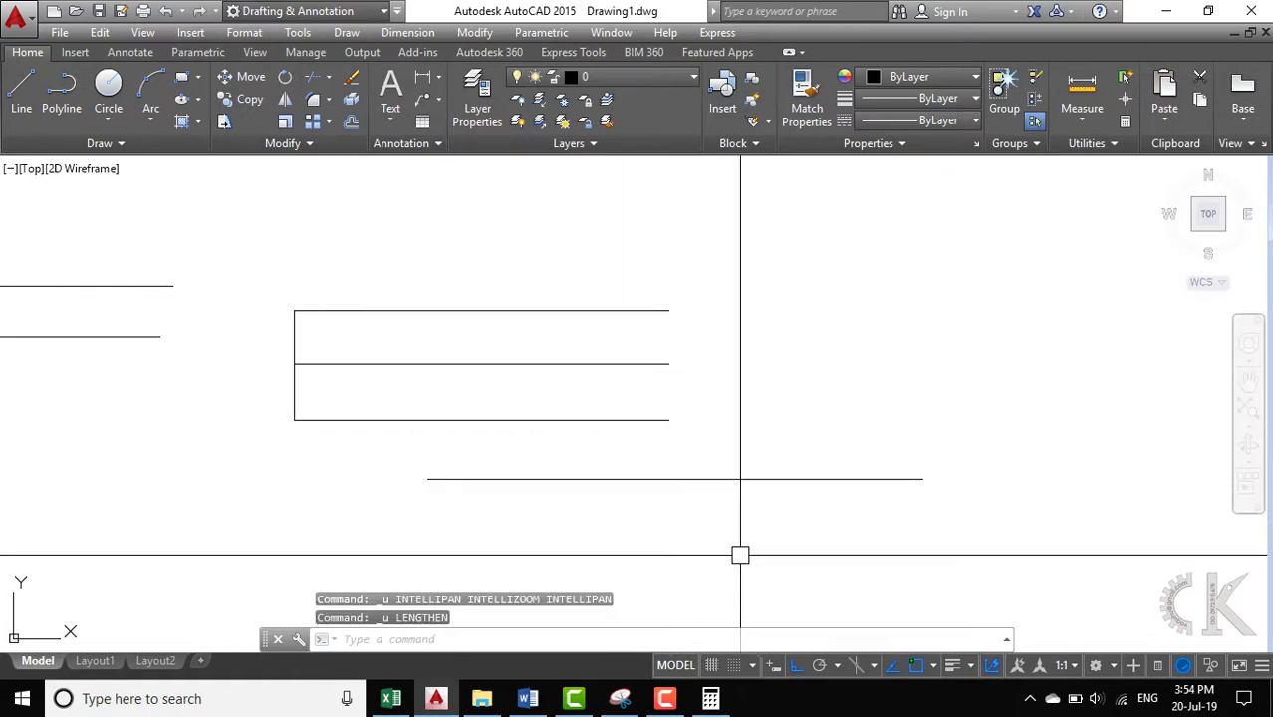
# Draw a vertical helper line from the rectangle's bottom-right corner down to the bottom line.
pyautogui.write('l')
pyautogui.press('Return')
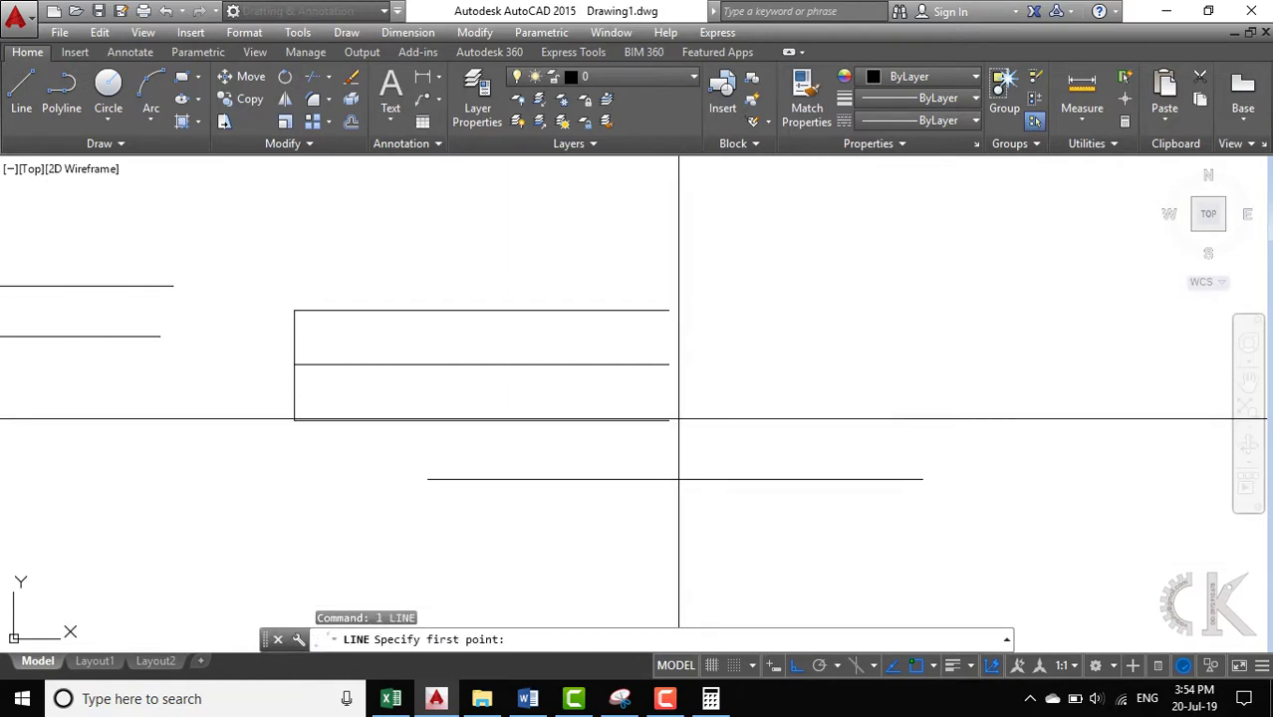
pyautogui.click(668, 420)
pyautogui.click(668, 478)
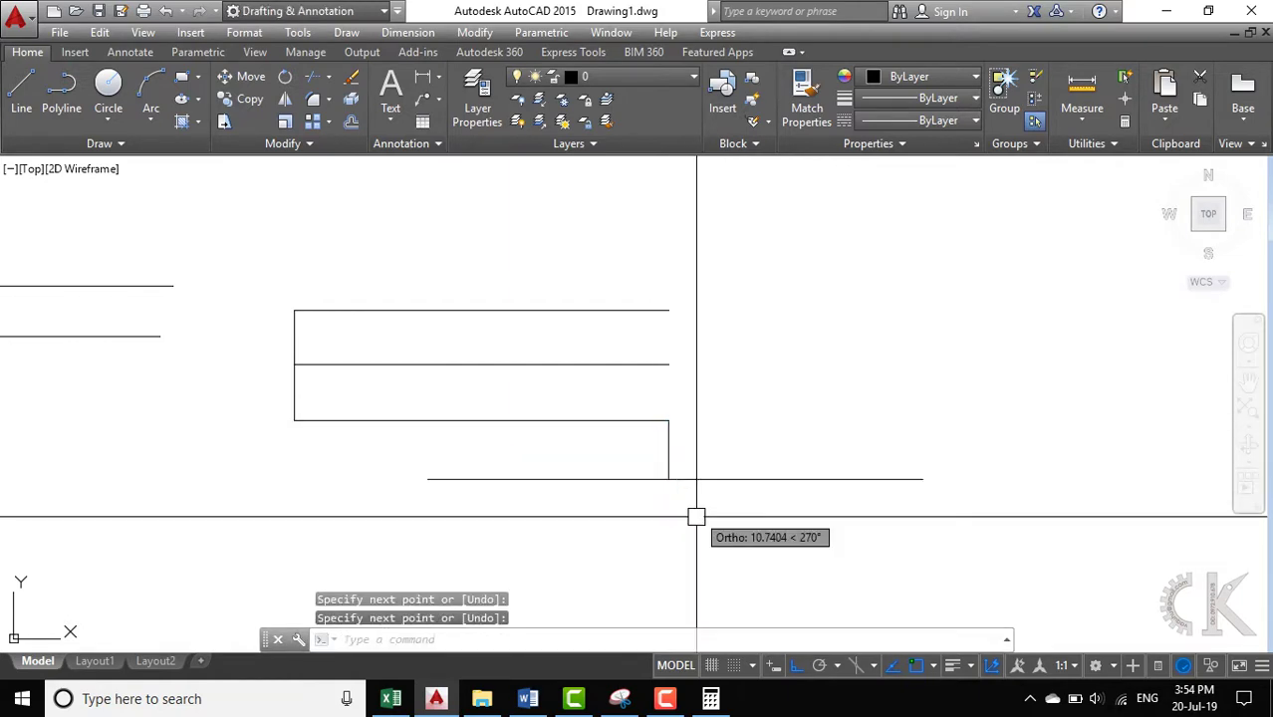
pyautogui.press('Return')
# Stretch the bottom line's end to the helper line, then delete the helper line.
pyautogui.click(772, 481)
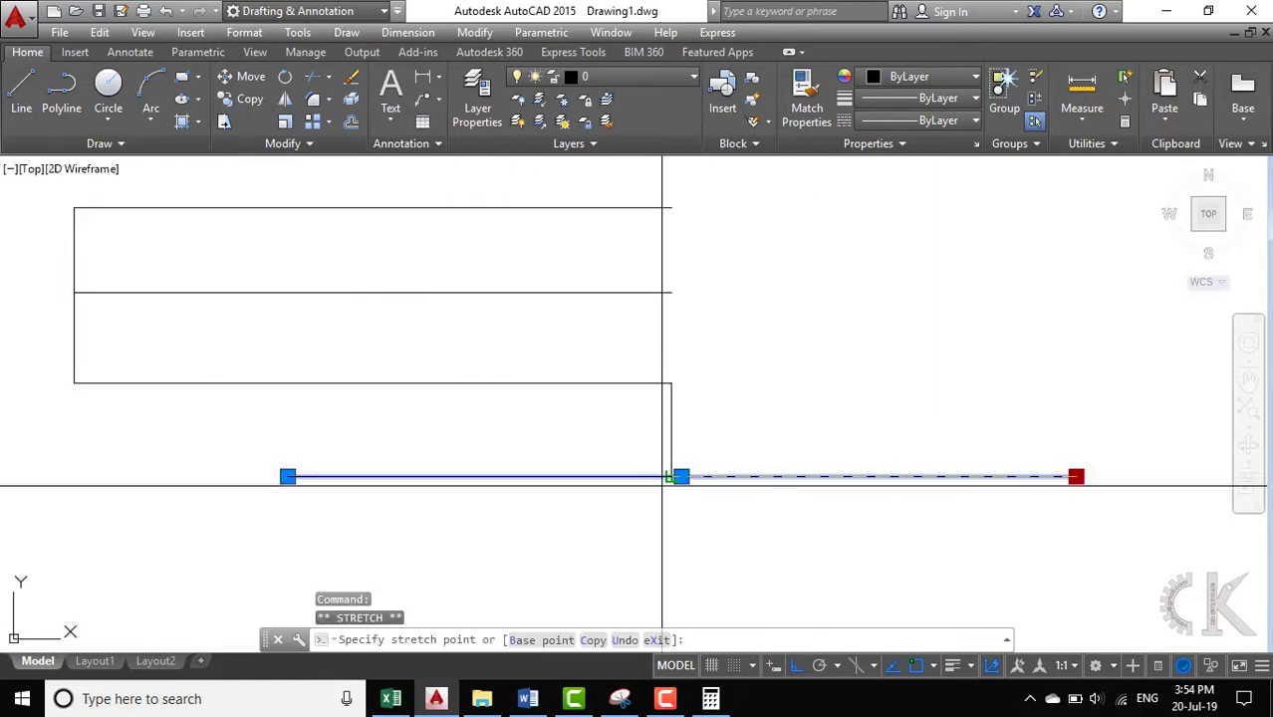
pyautogui.scroll(4, 663, 479)
pyautogui.scroll(-2, 709, 493)
pyautogui.press('Escape')
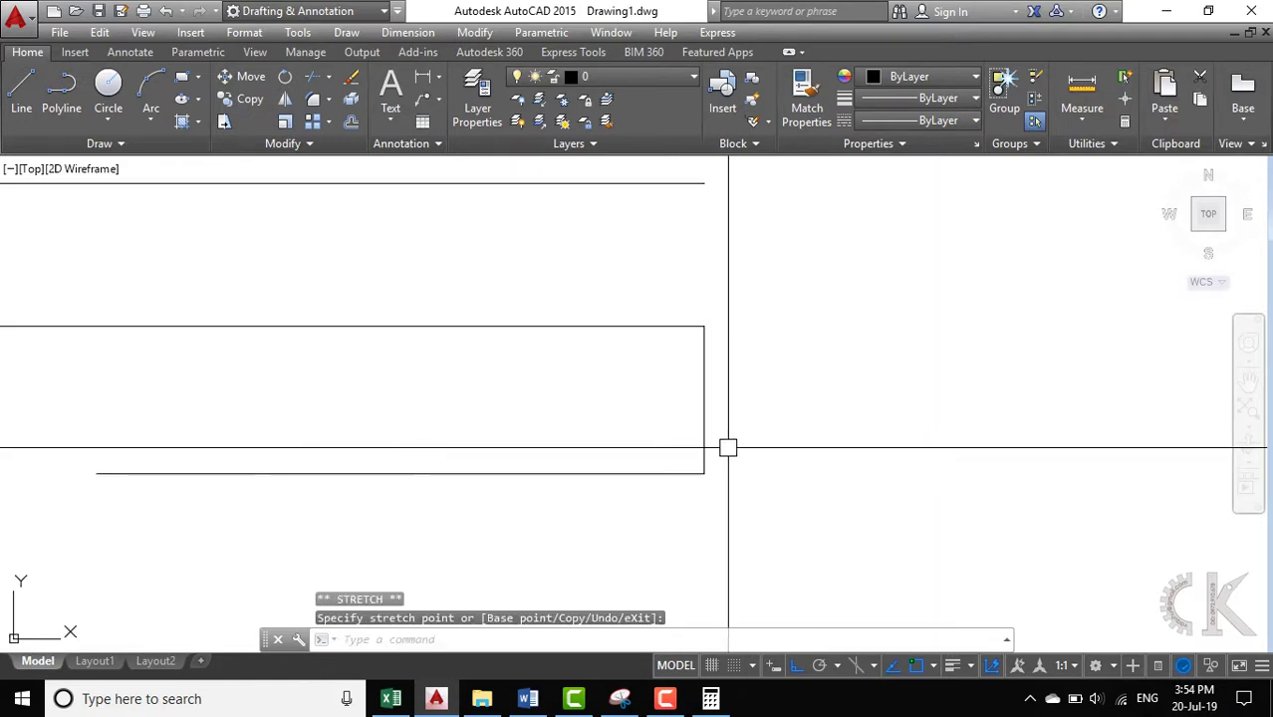
pyautogui.click(704, 427)
pyautogui.press('Delete')
pyautogui.scroll(-4, 731, 438)
pyautogui.scroll(-2, 727, 443)
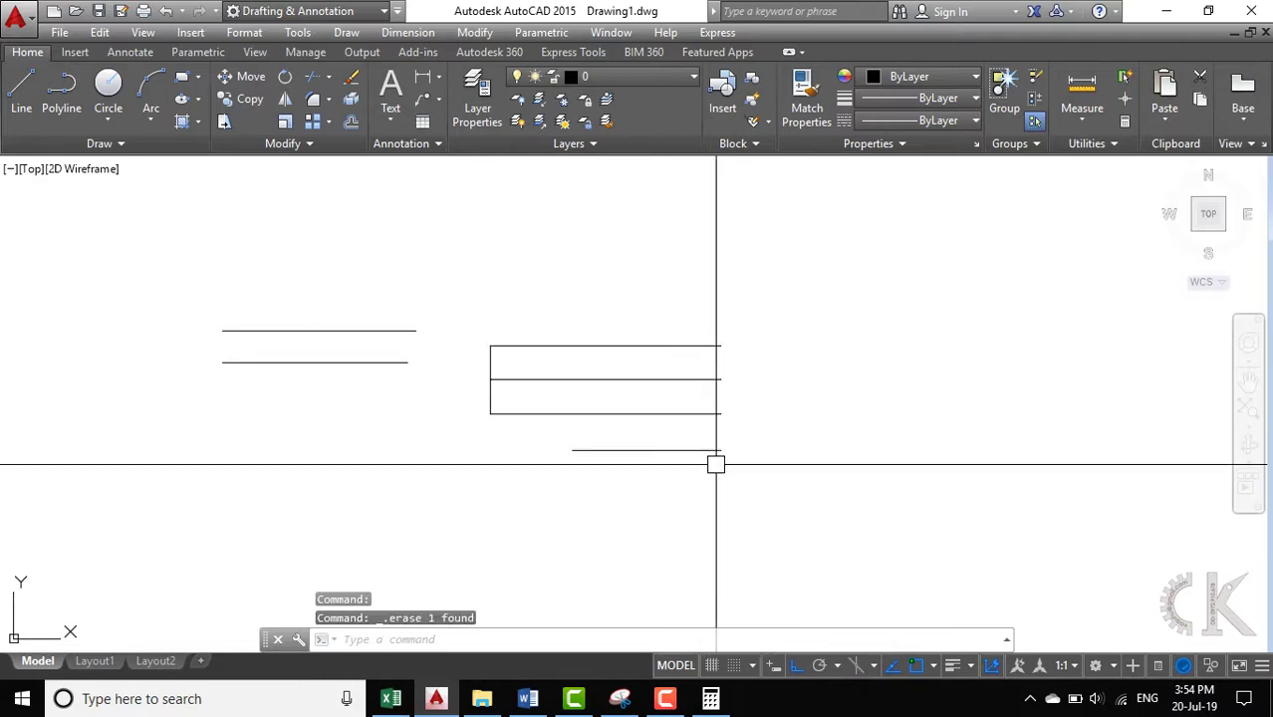
pyautogui.scroll(2, 715, 480)
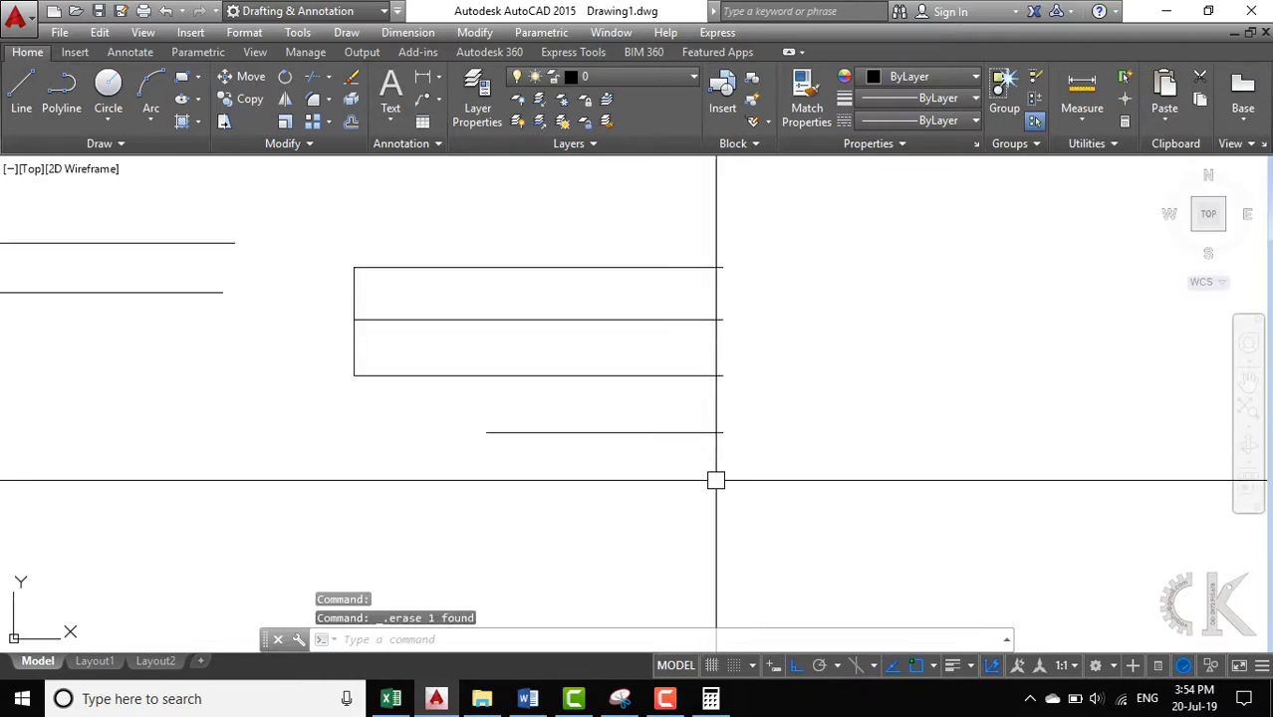